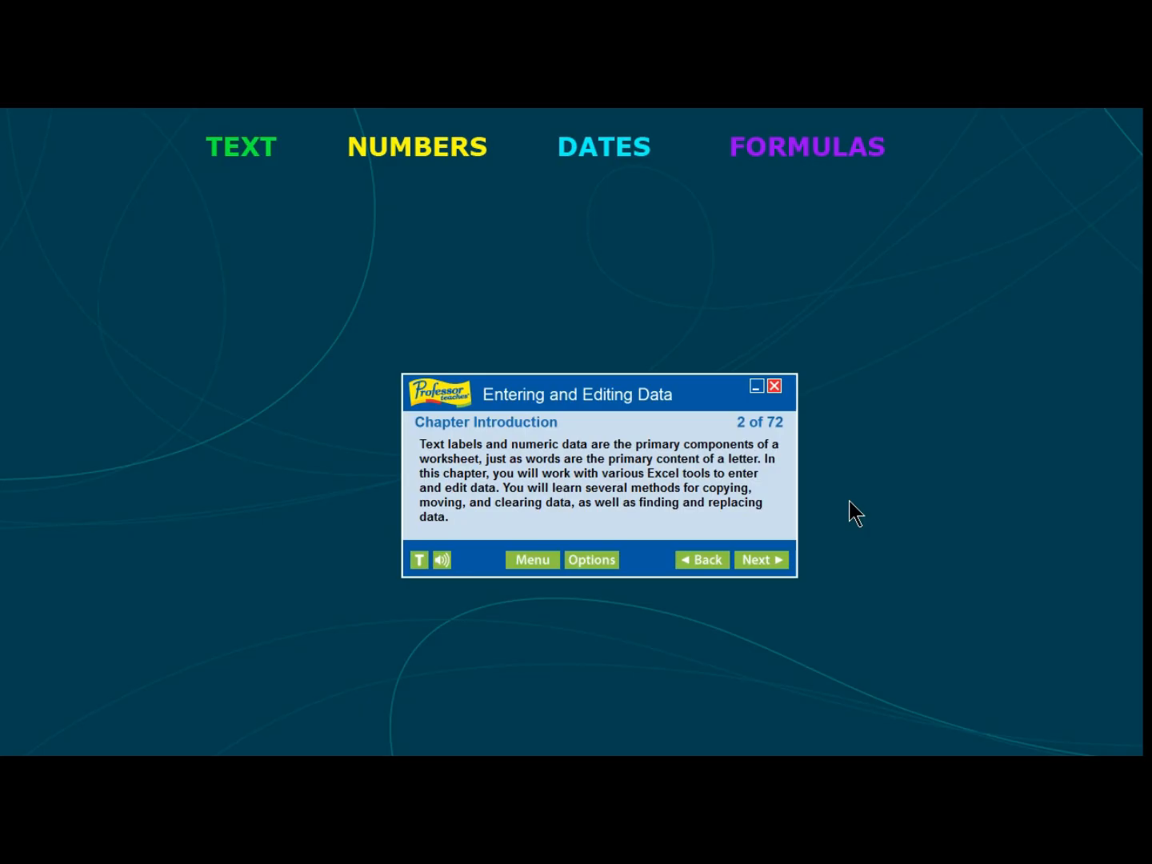
- Page through the chapter introduction slides on entering text, numbers, dates and formulas
click(760, 558)
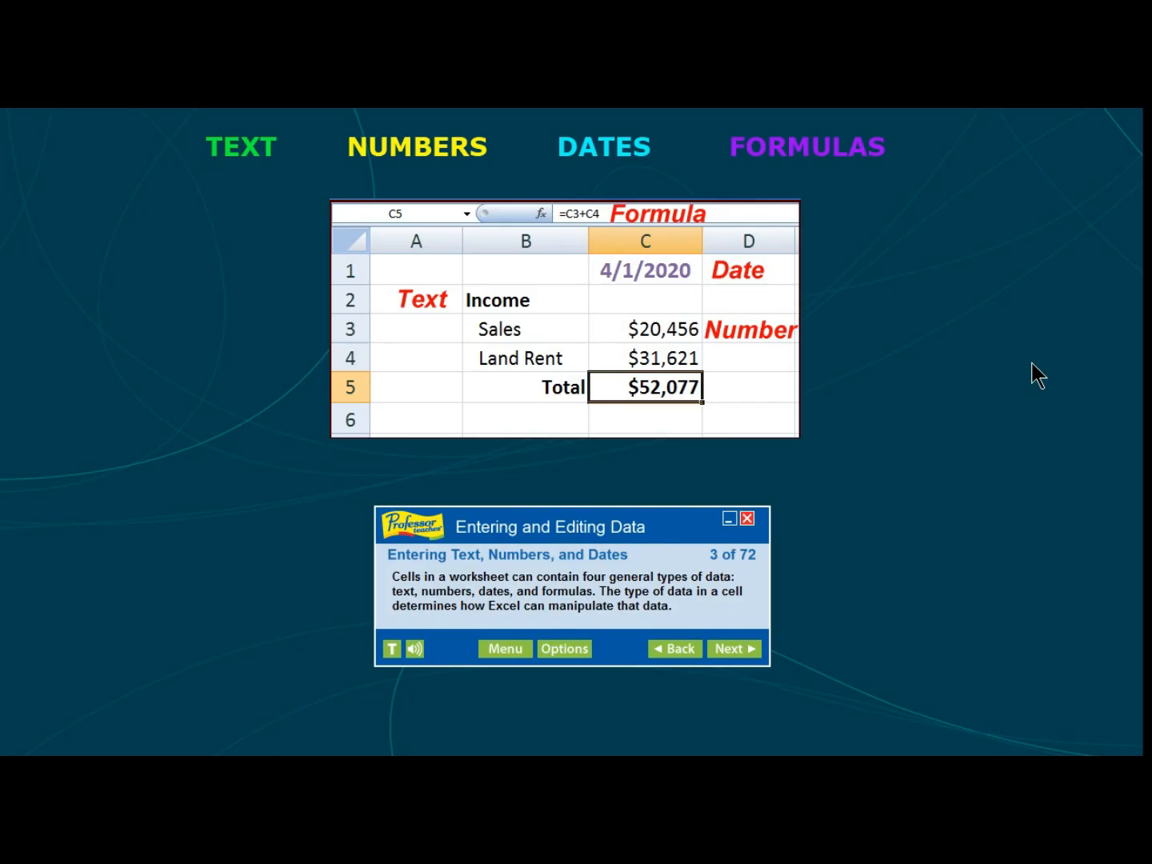
click(751, 649)
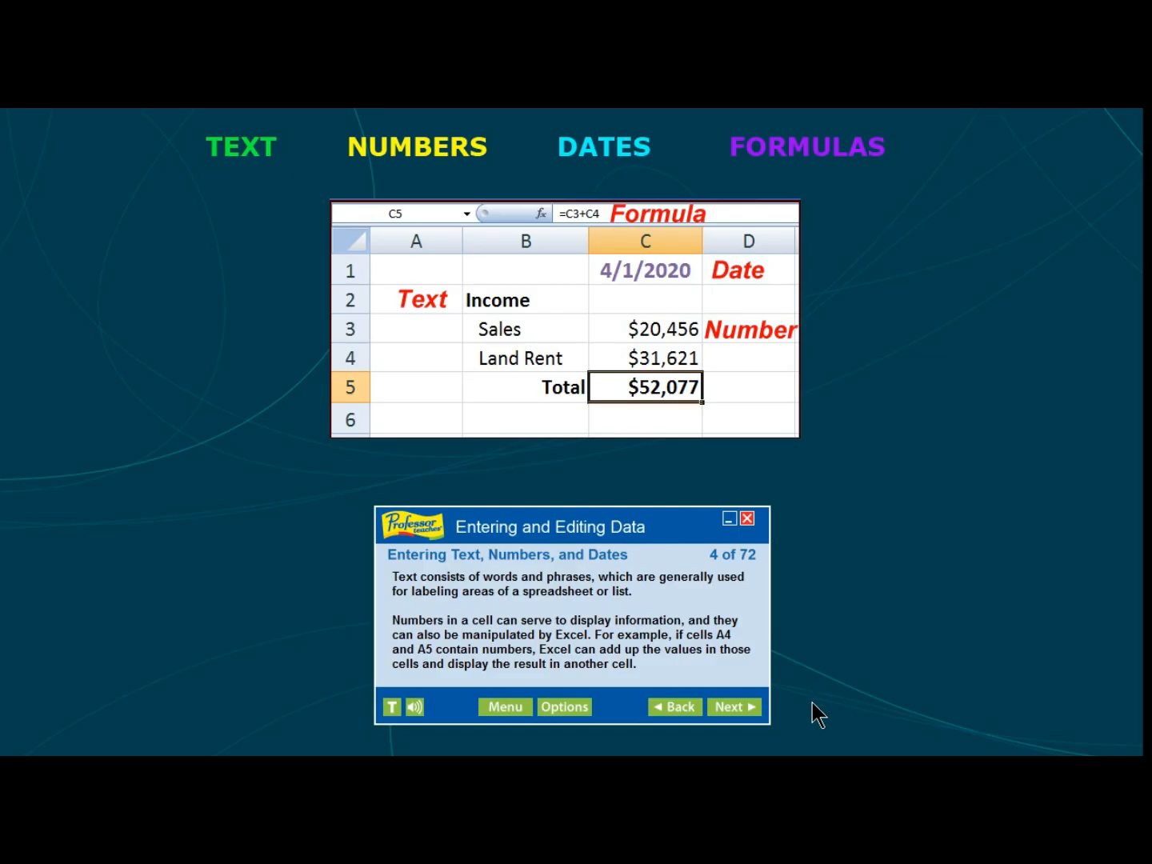
click(744, 709)
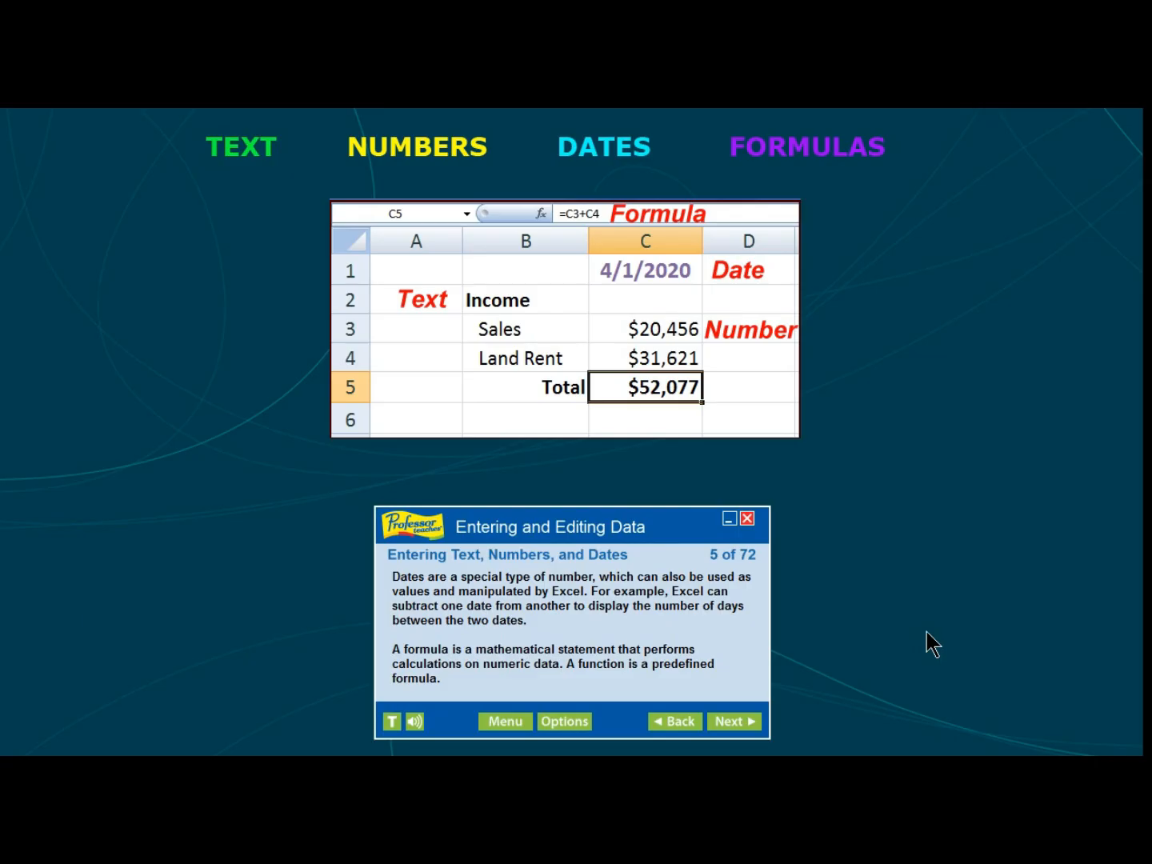
click(733, 716)
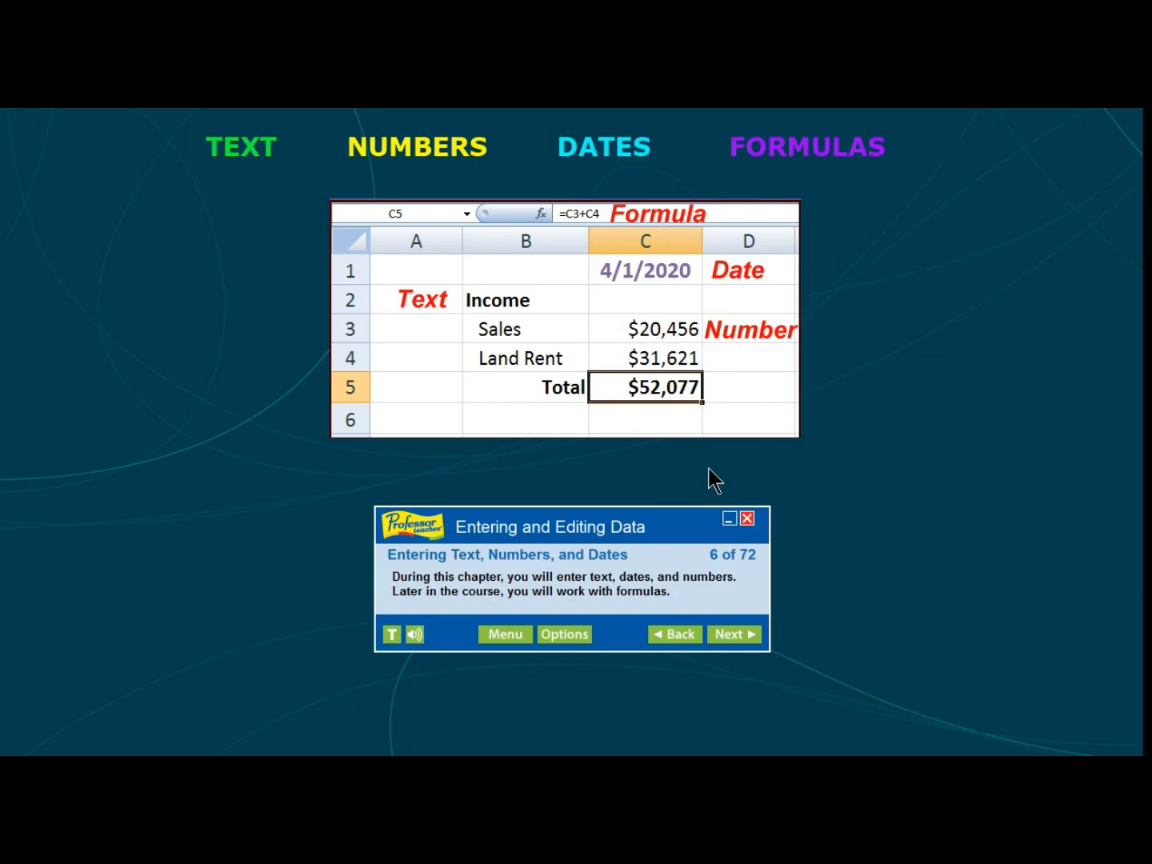
click(720, 636)
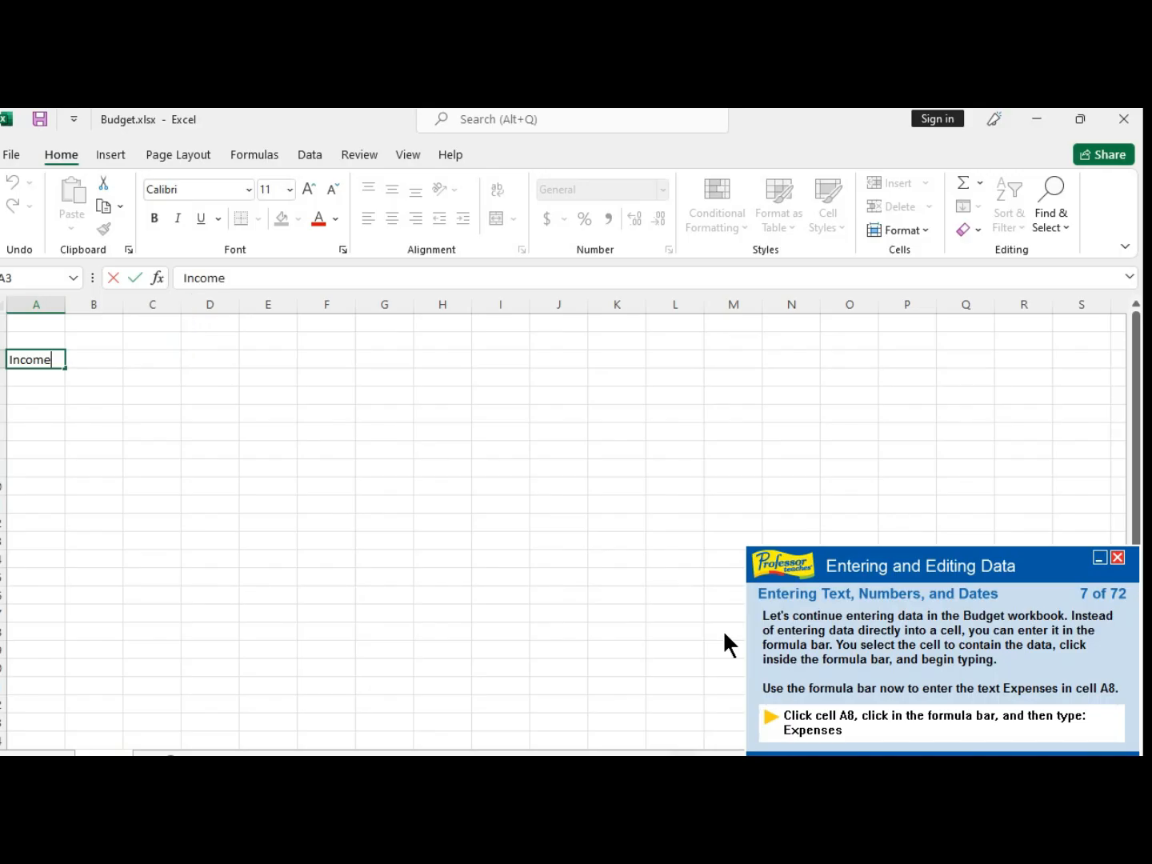
- Enter Expenses in cell A8 using the formula bar
click(215, 280)
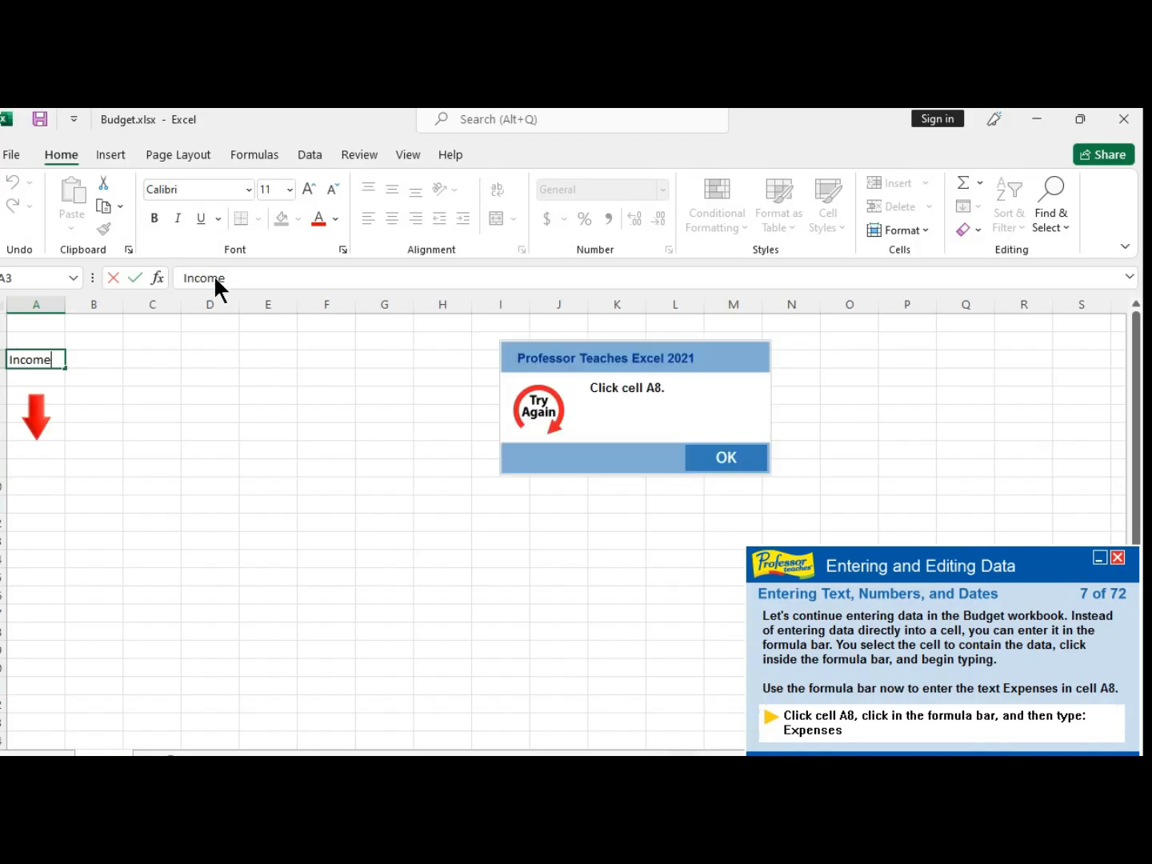
click(728, 457)
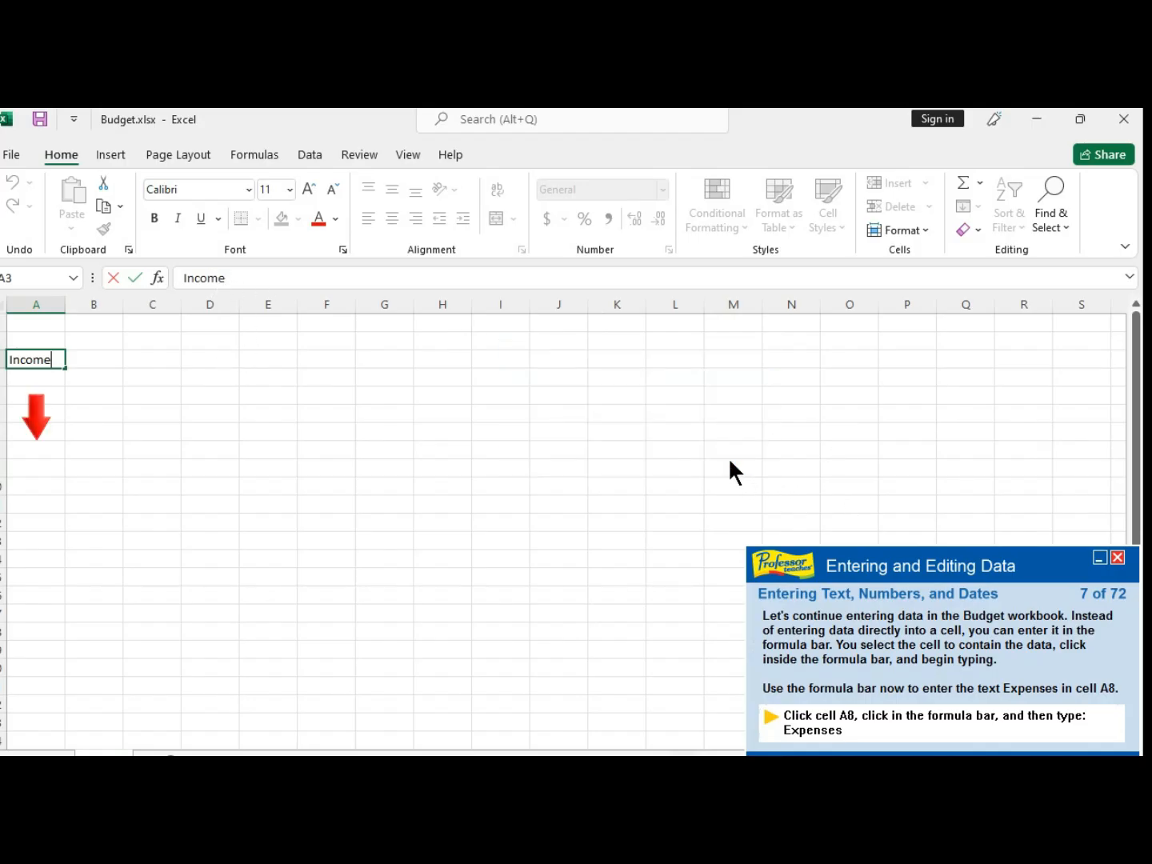
click(35, 452)
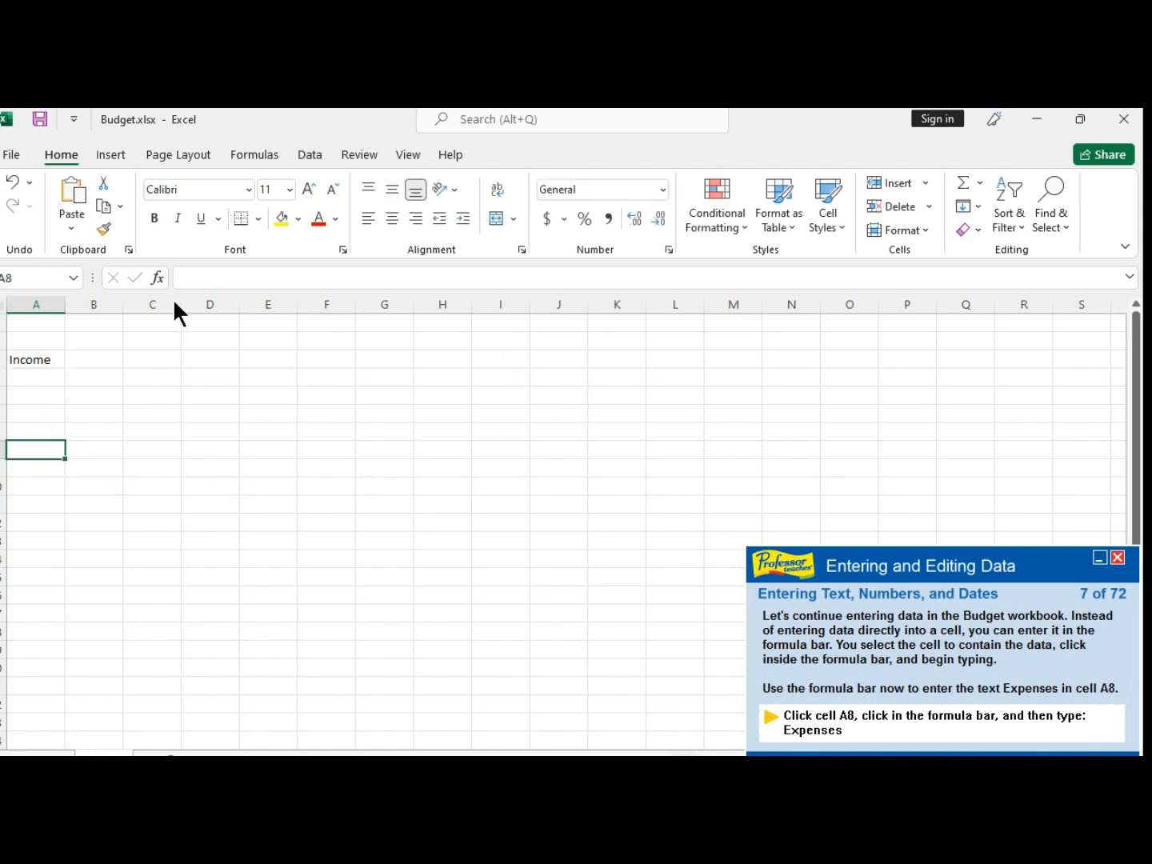
click(200, 280)
text(E)
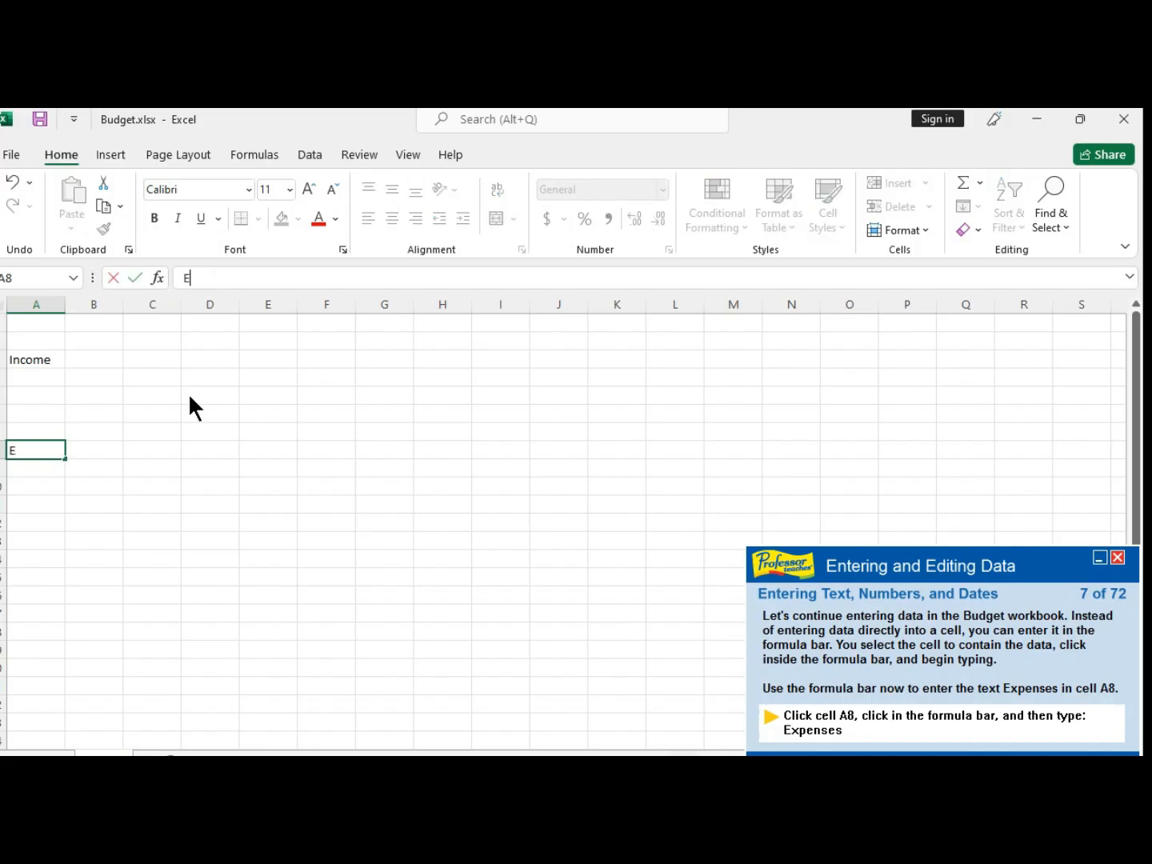
text(xpenses)
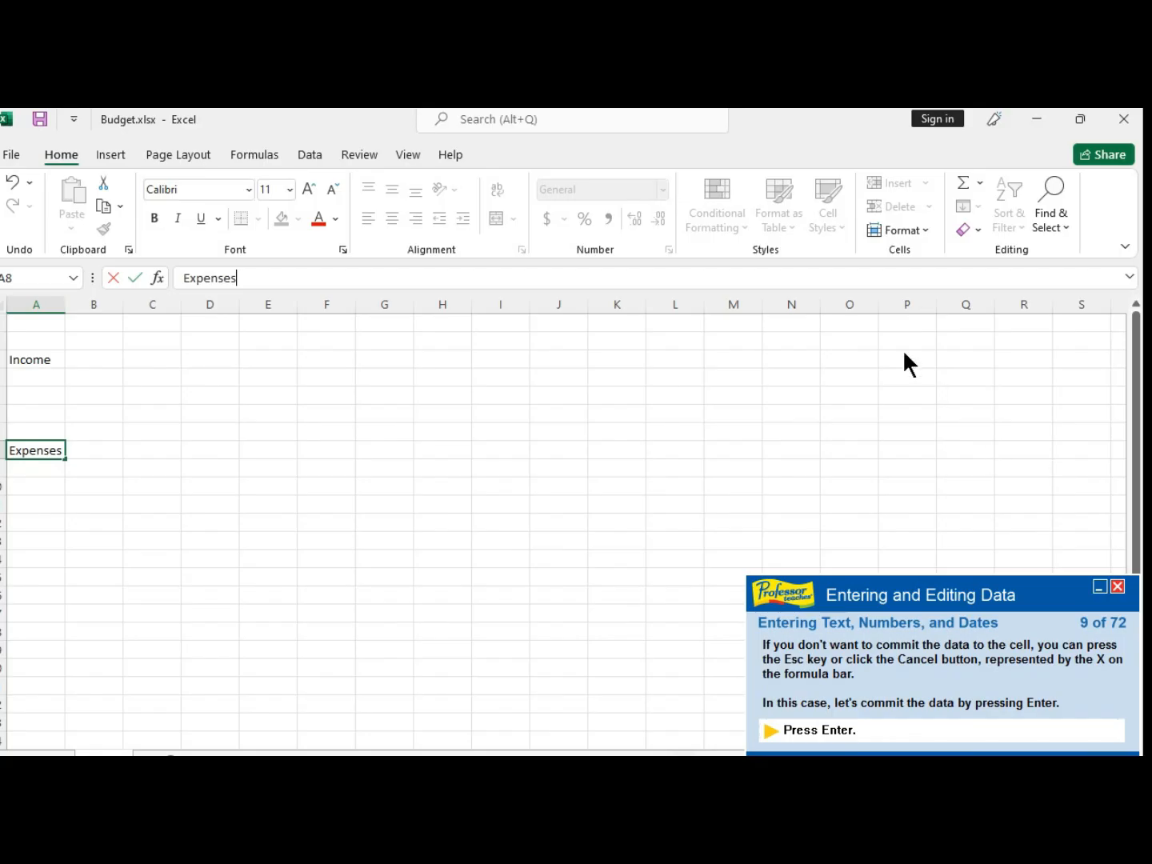
key(Return)
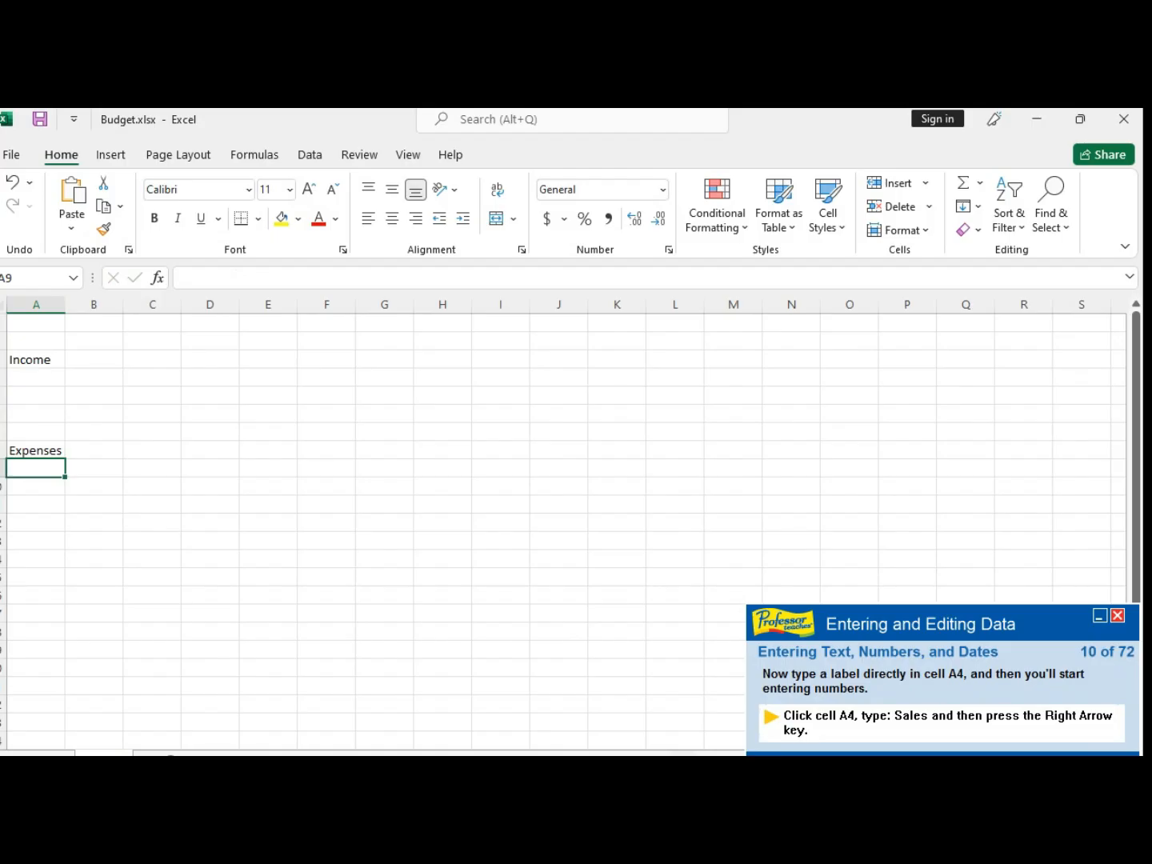
- Enter the label Sales in cell A4 and move to the adjacent cell
click(29, 376)
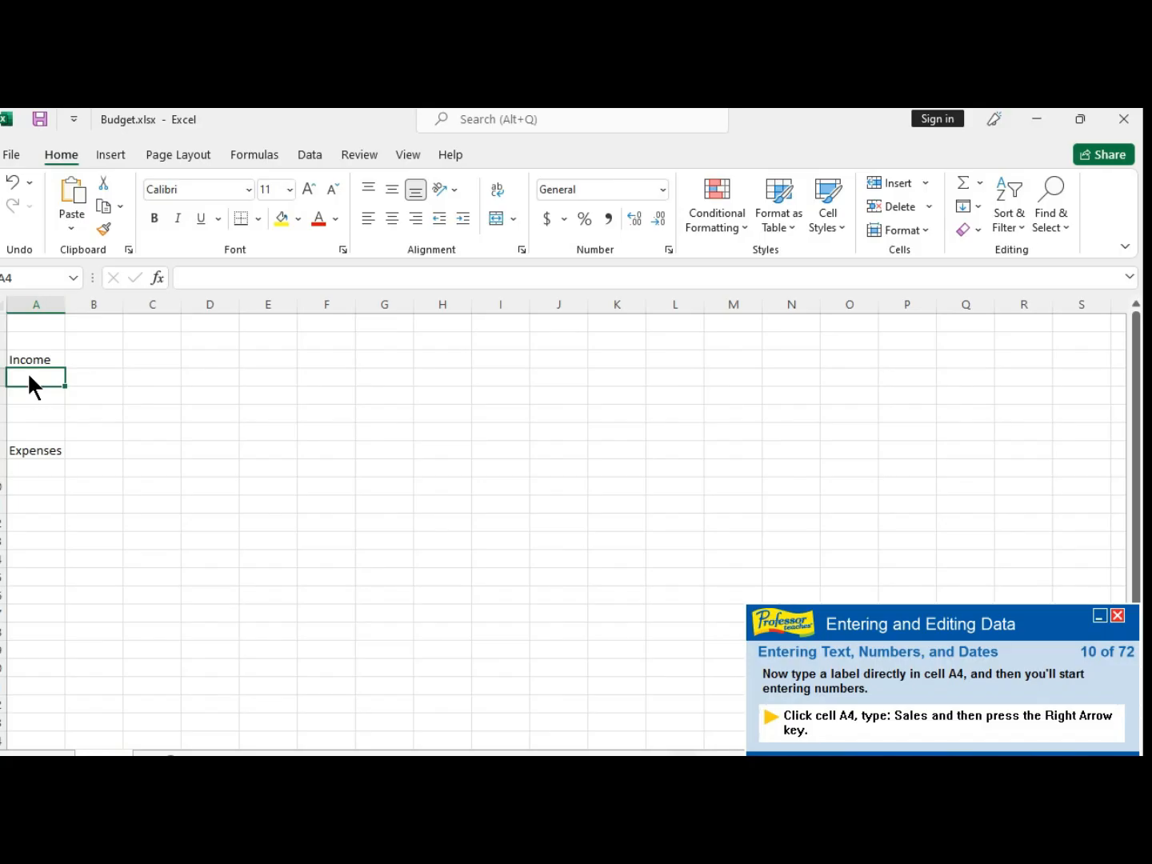
text(Sale)
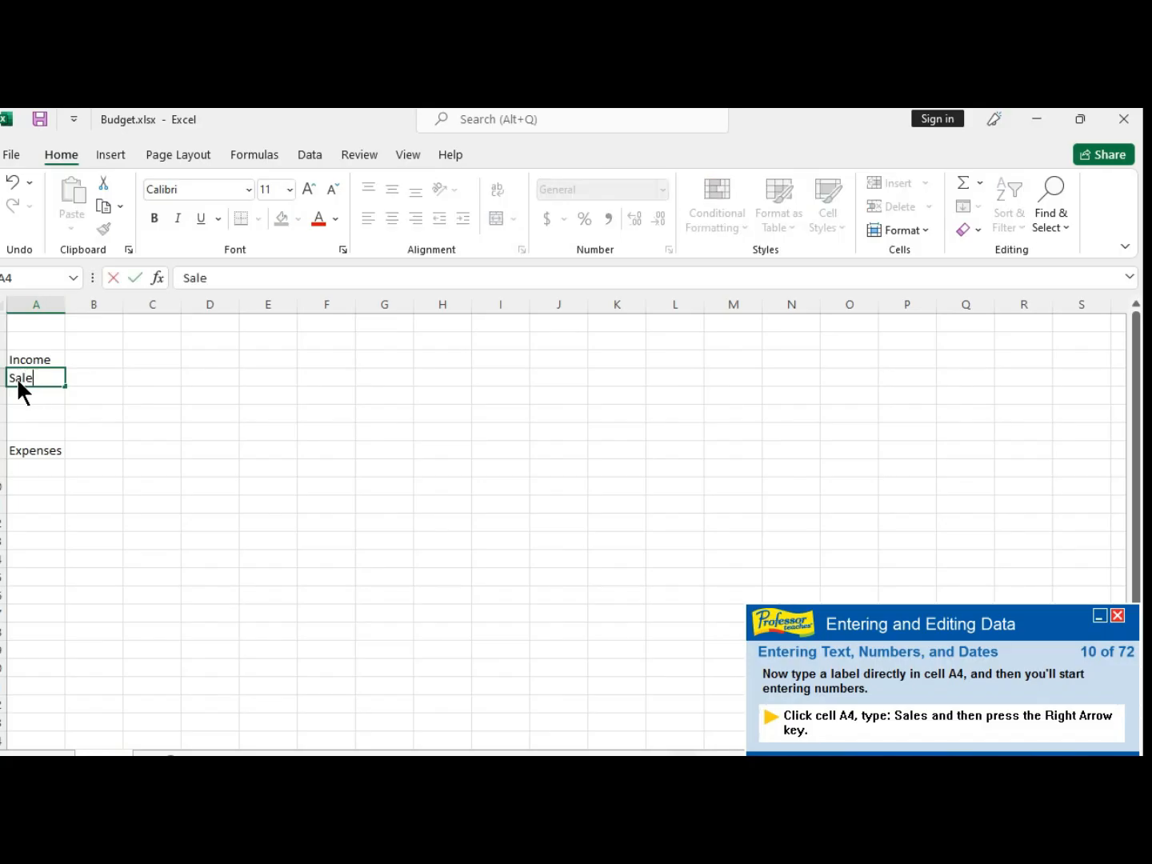
text(s)
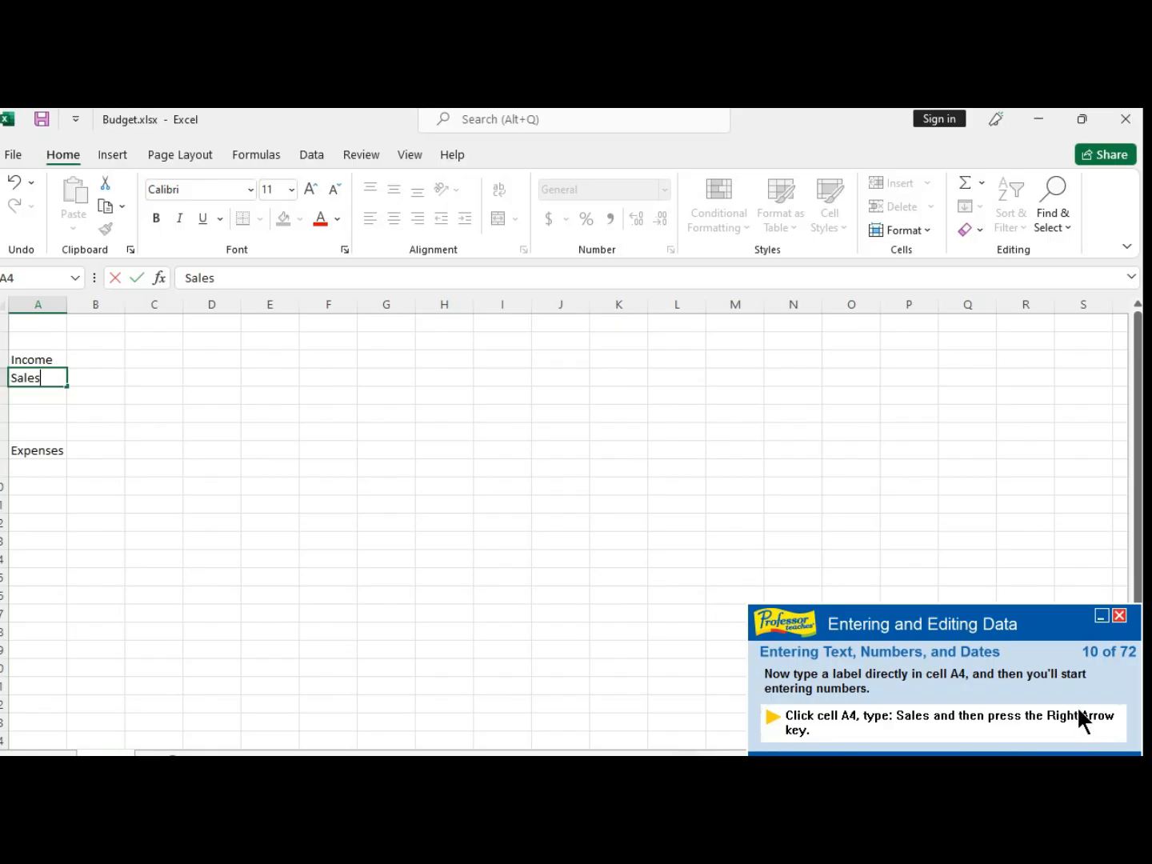
key(Right)
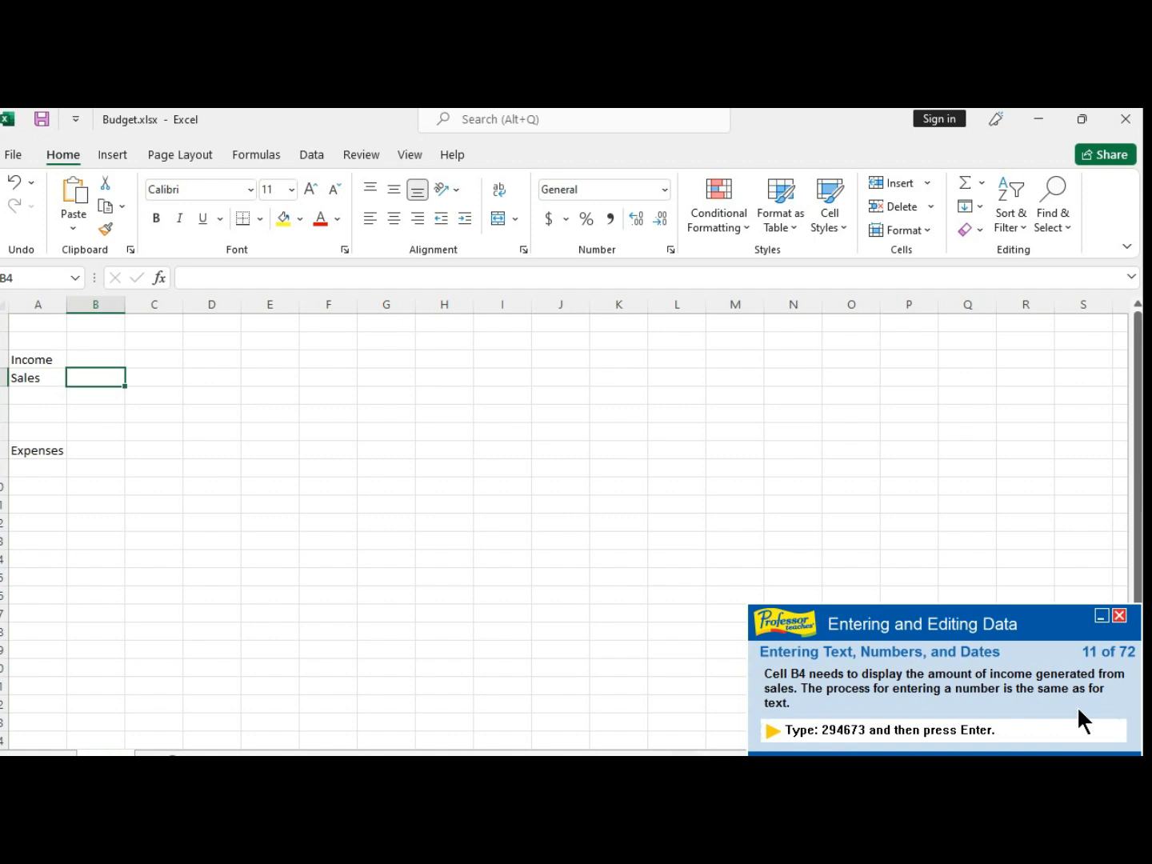
- Enter 294673 in cell B4
text(2)
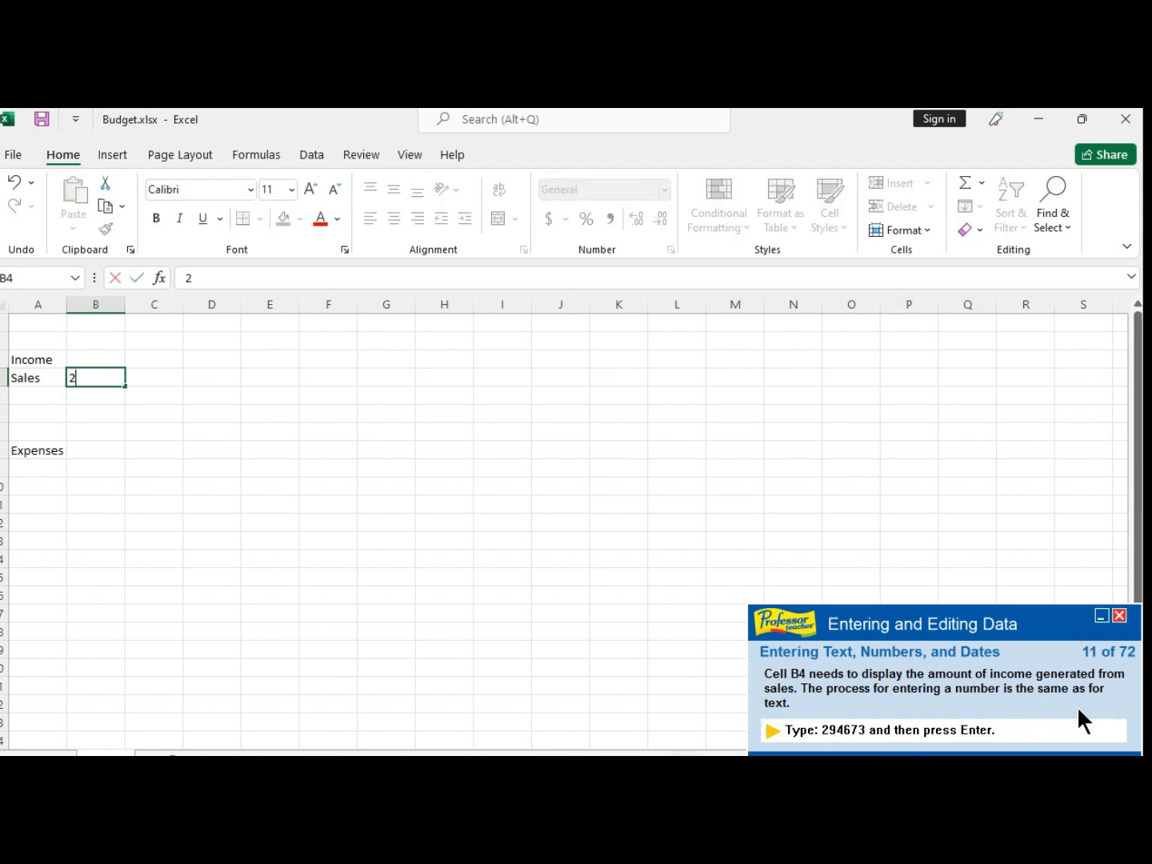
text(94673)
key(Return)
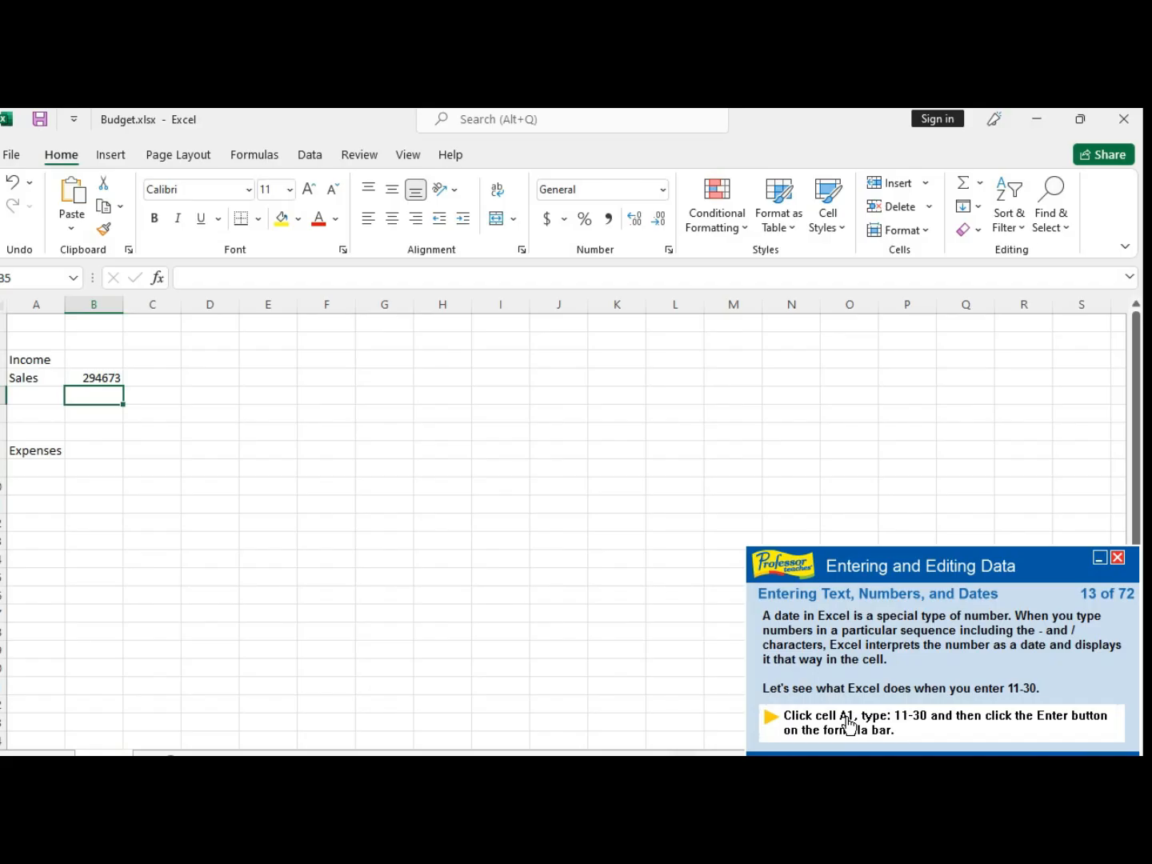
- Enter 11-30 as a date in cell A1, confirming it from the formula bar
click(29, 325)
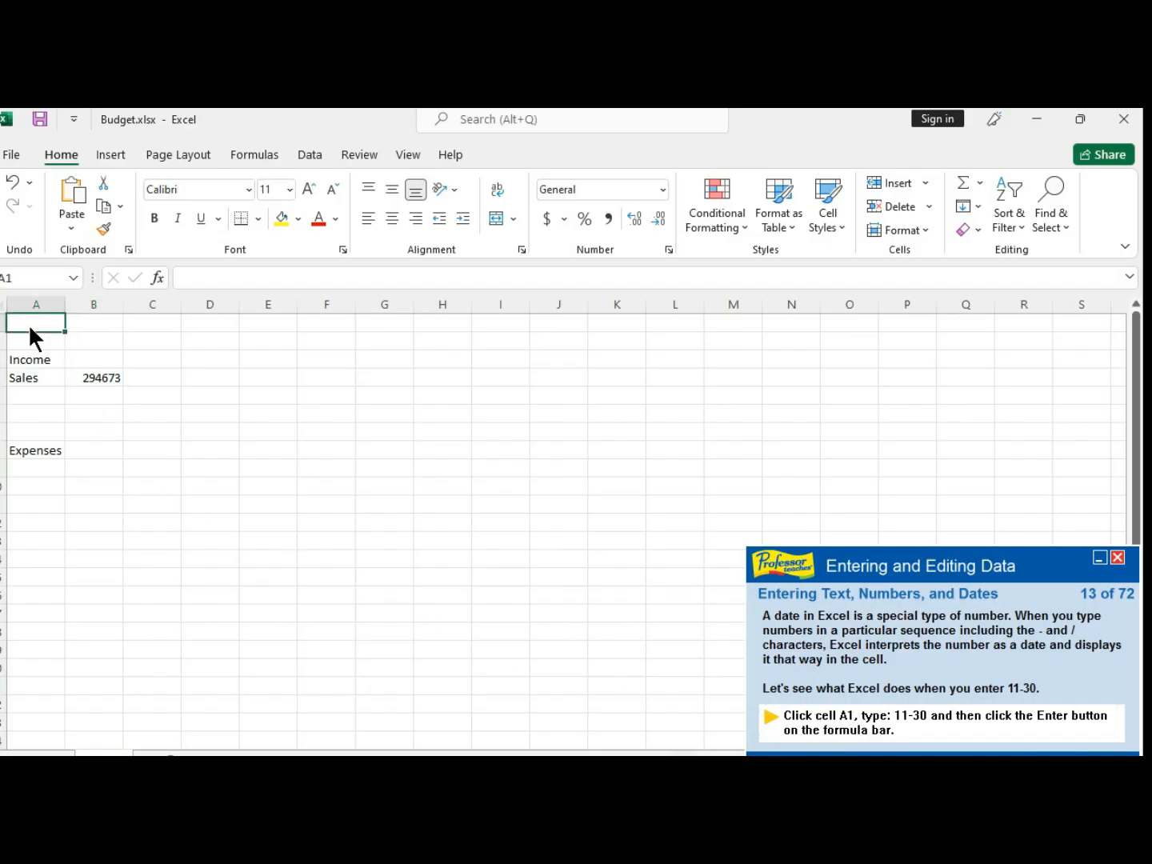
text(11-)
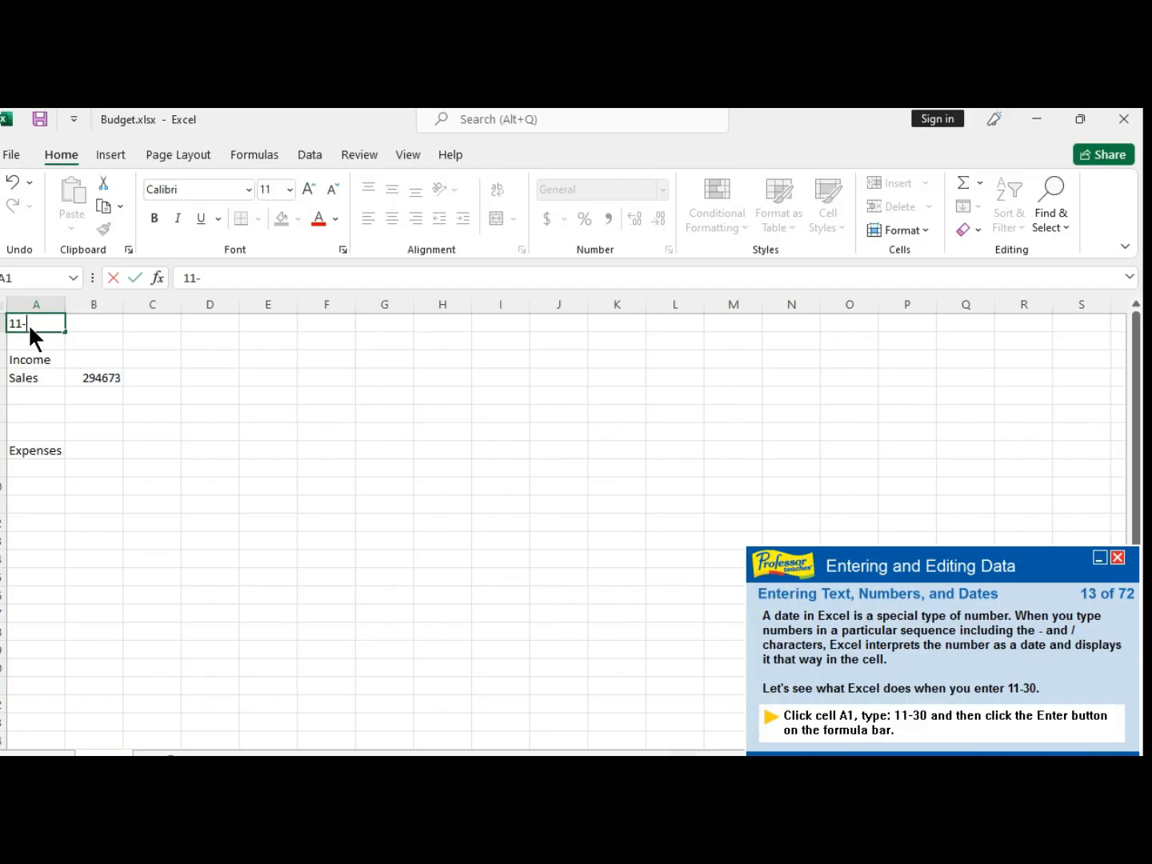
text(30)
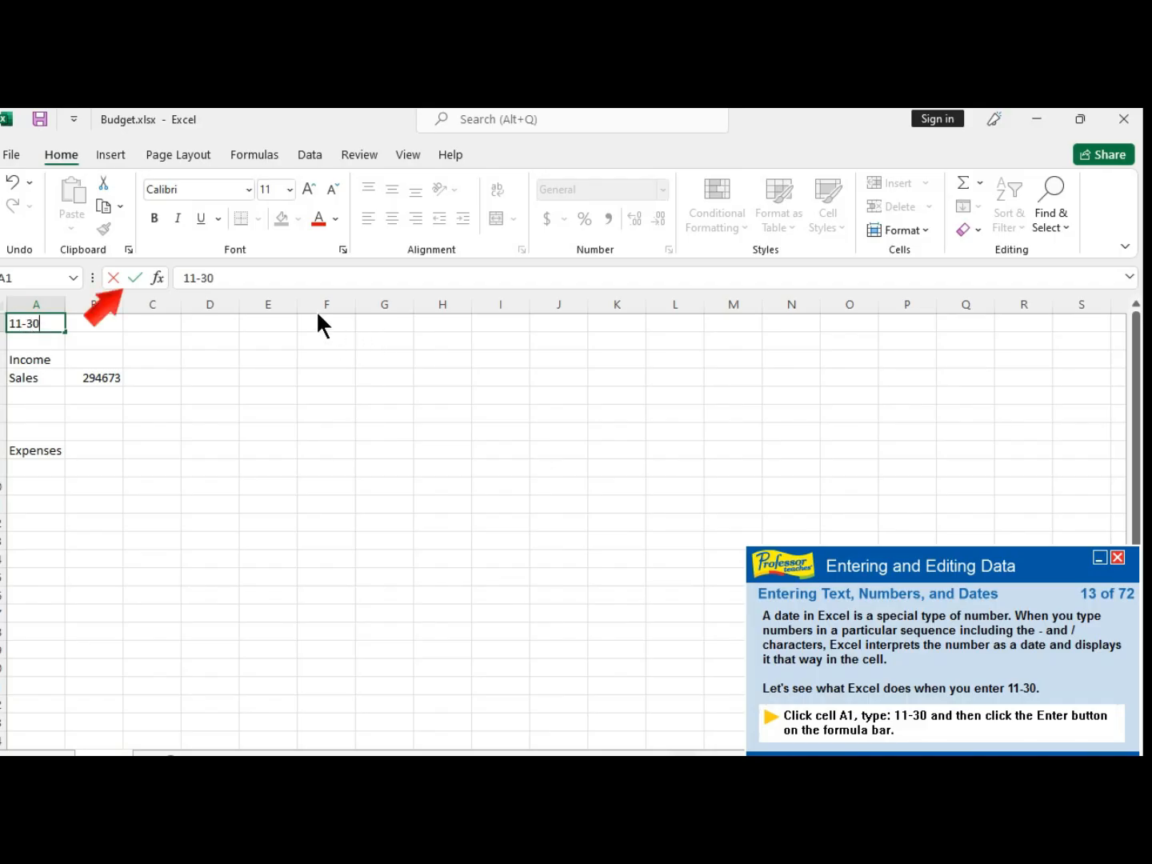
click(132, 278)
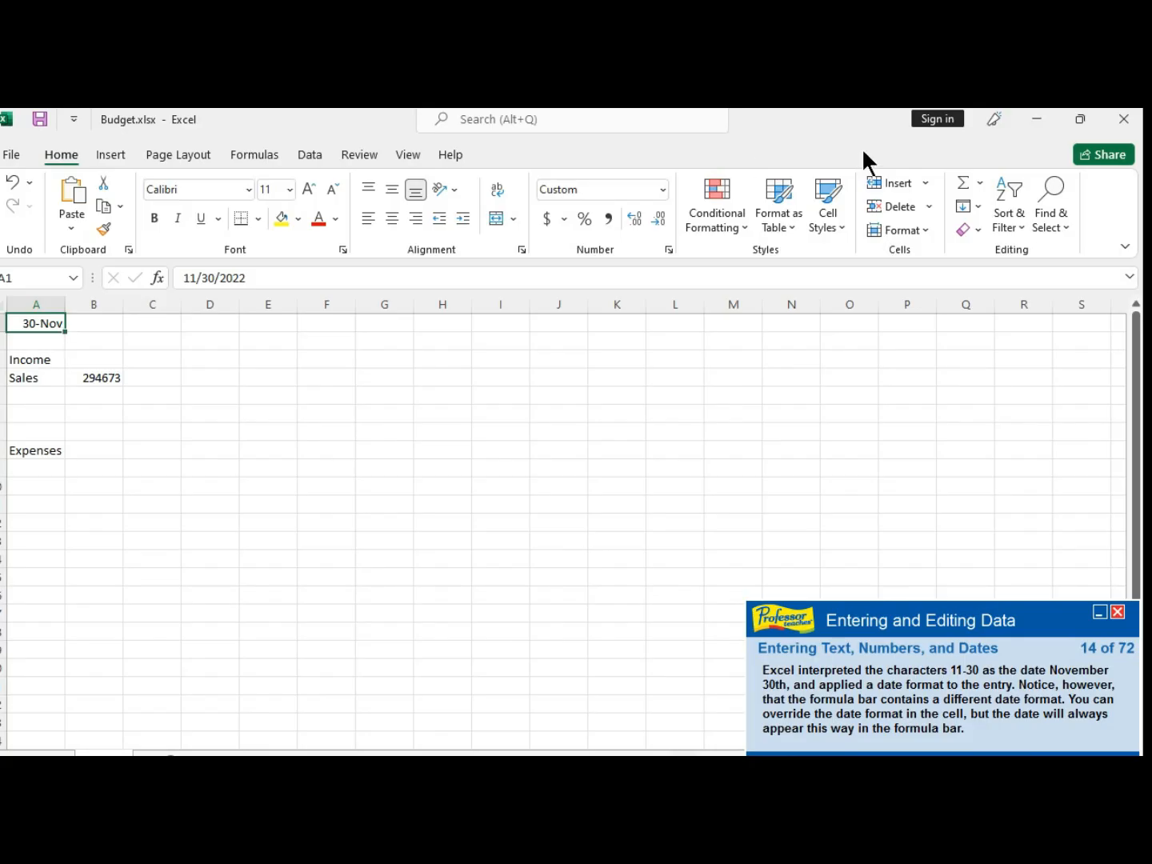
- Correct the Land Rent value in cell B5 to 31621 by editing it in the formula bar
click(1115, 754)
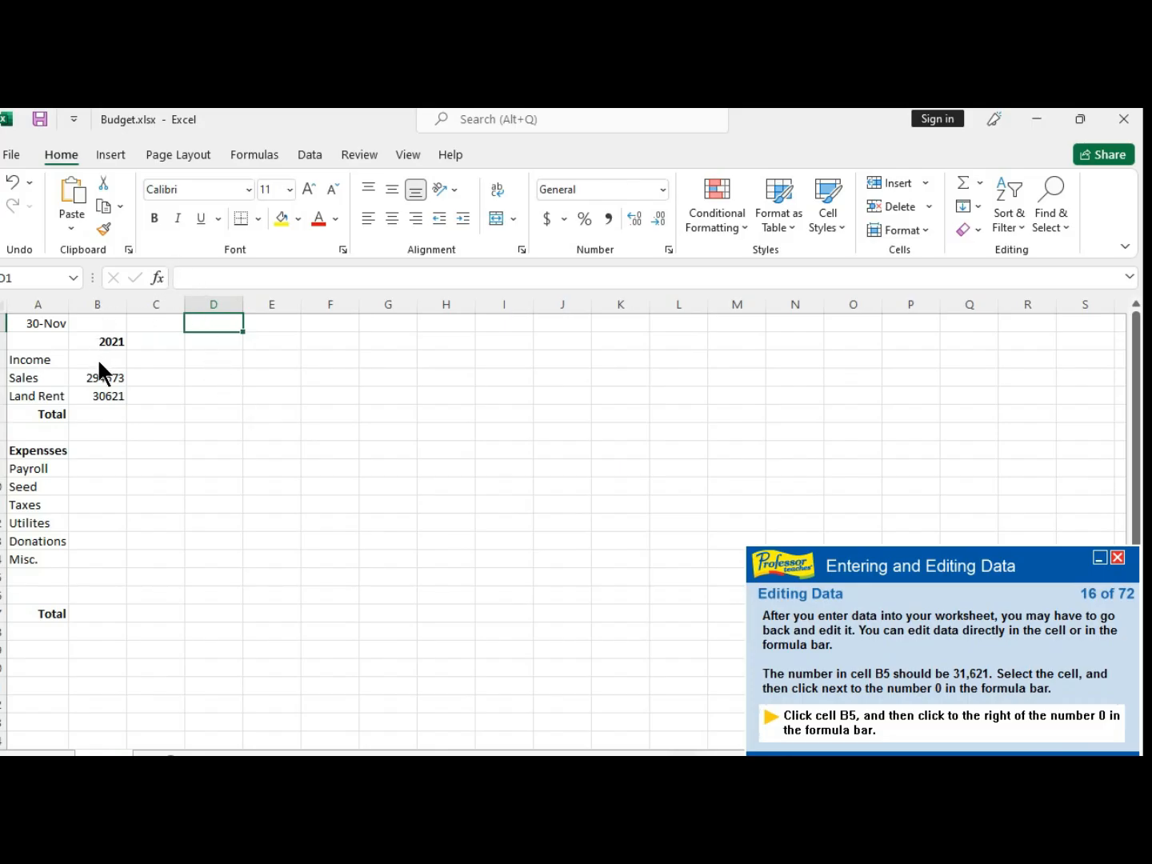
click(105, 400)
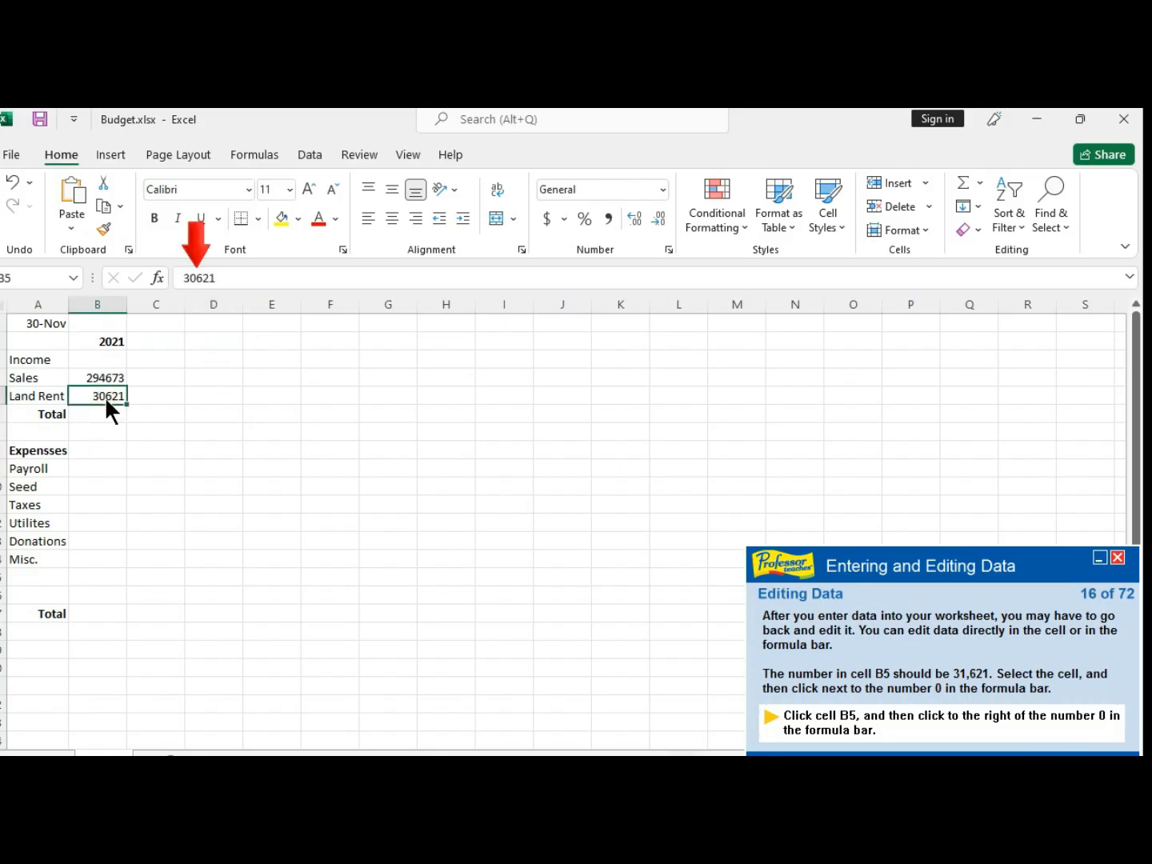
click(196, 278)
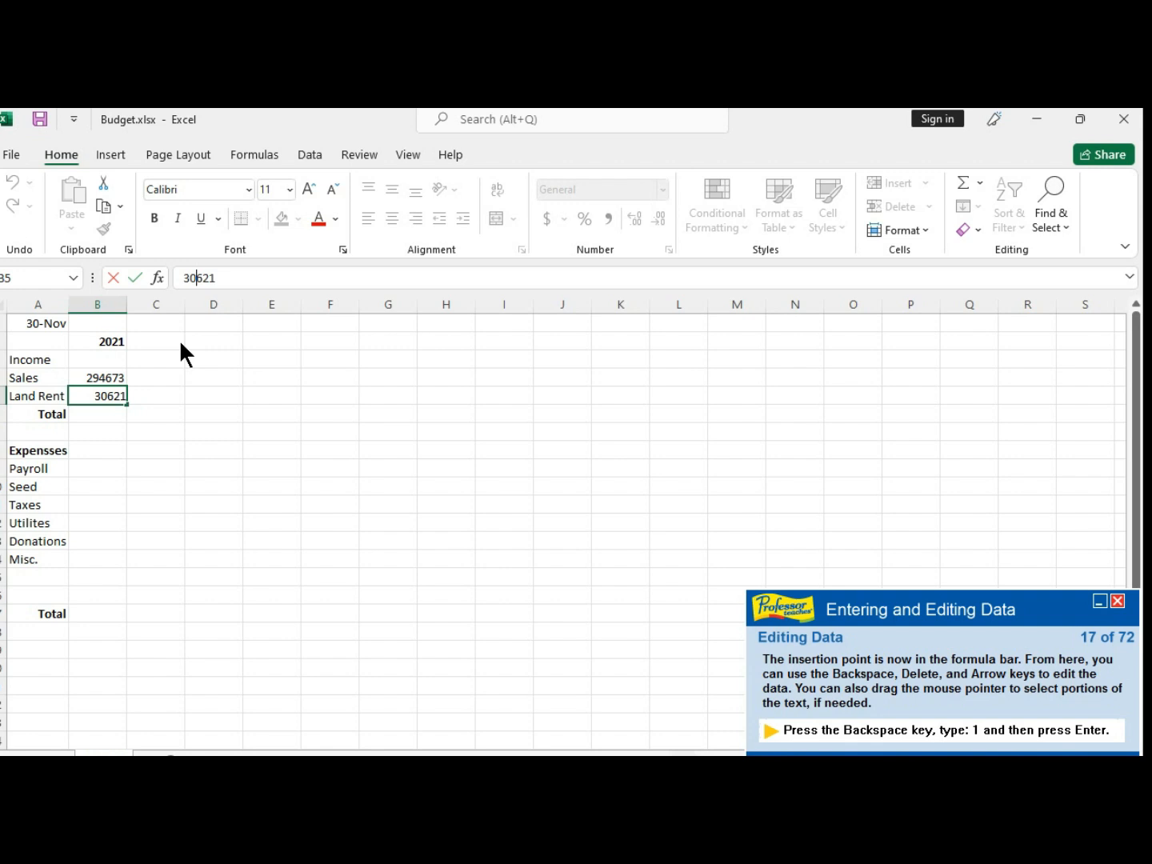
key(BackSpace)
text(1)
key(Return)
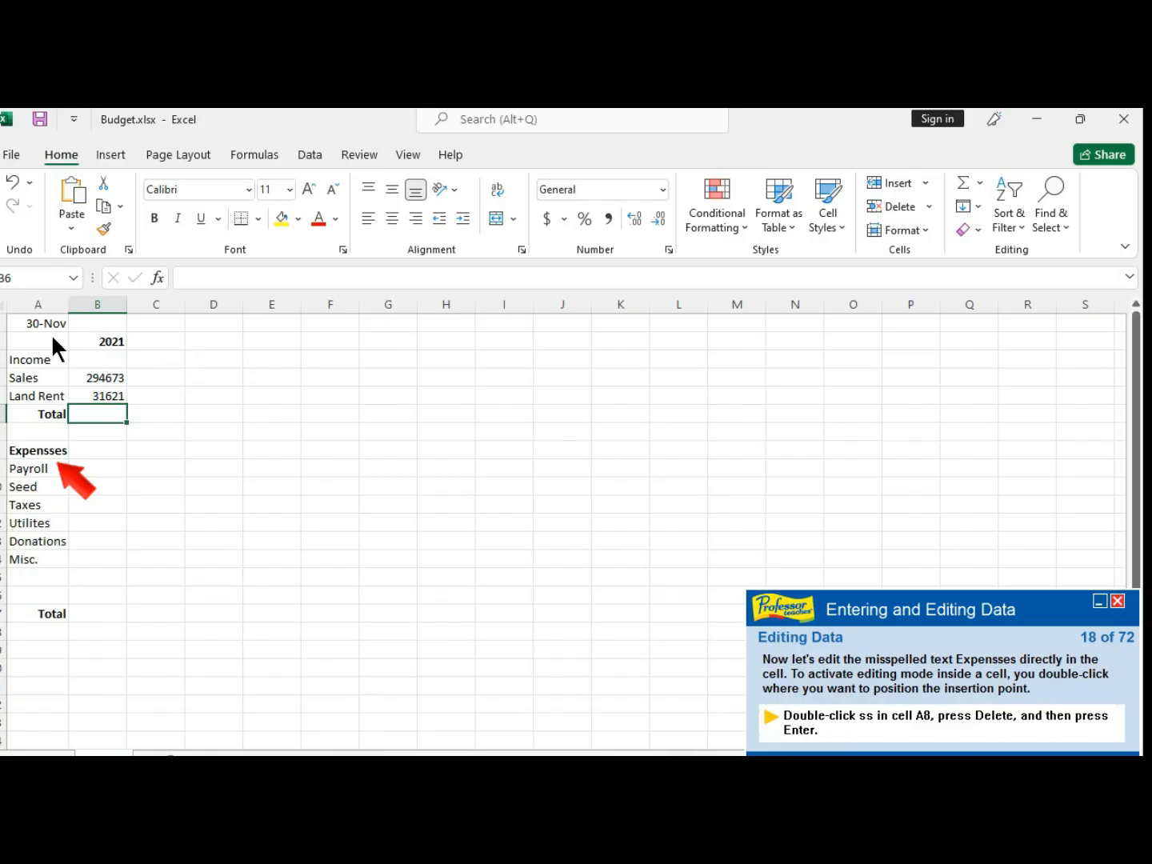
- Fix the misspelled Expensses in cell A8 to Expenses by editing directly in the cell
click(51, 453)
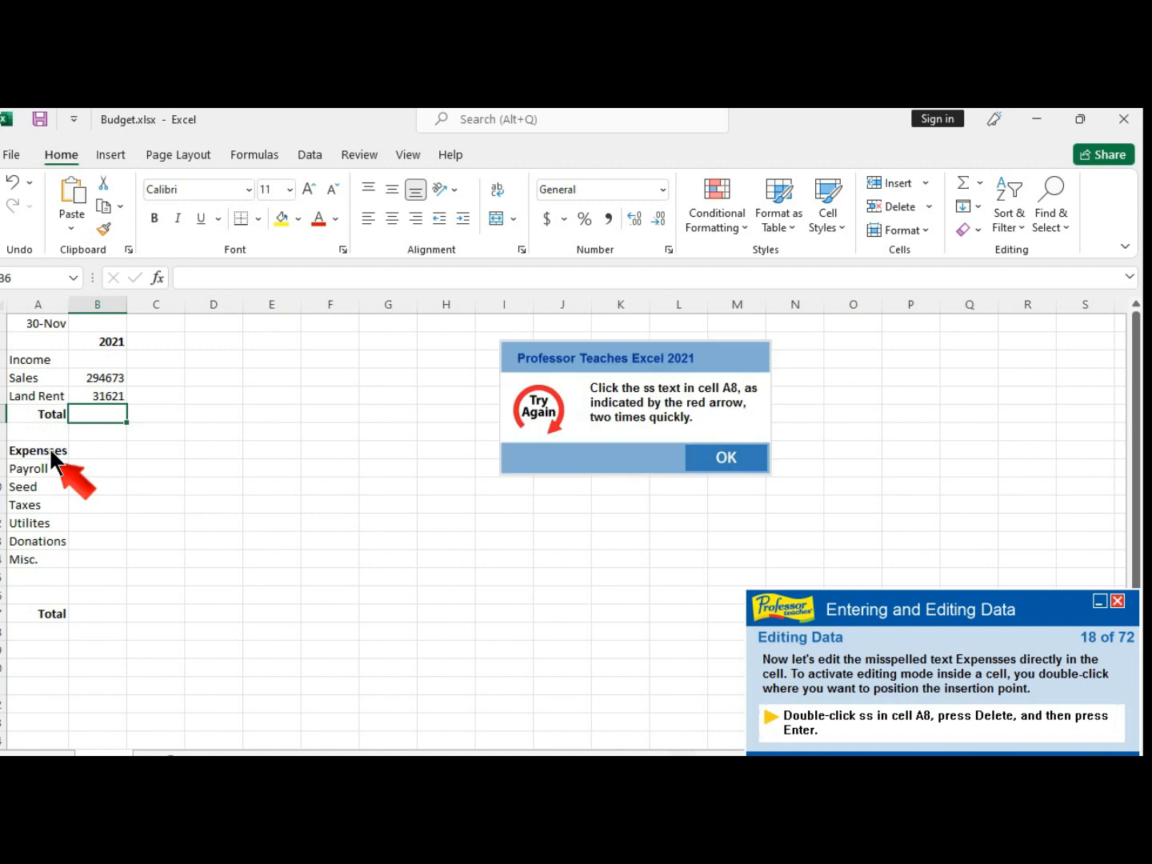
click(725, 460)
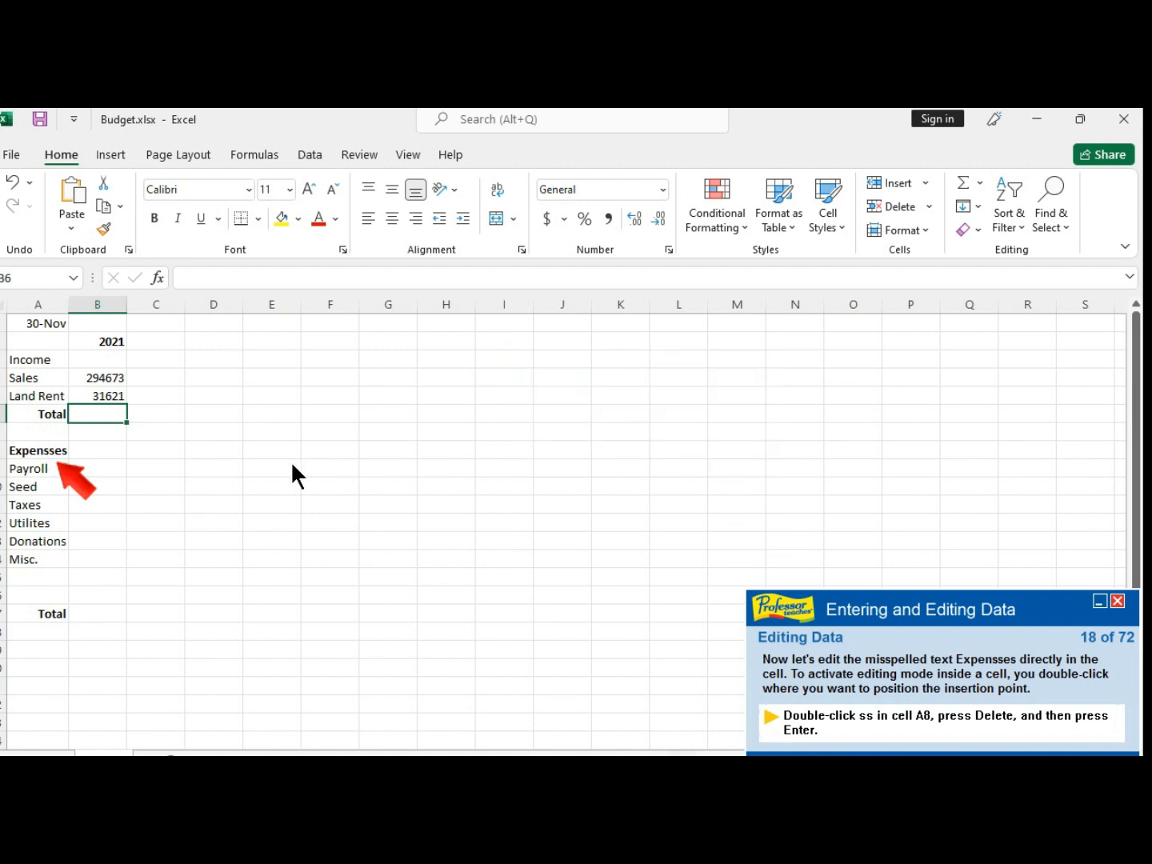
double_click(44, 450)
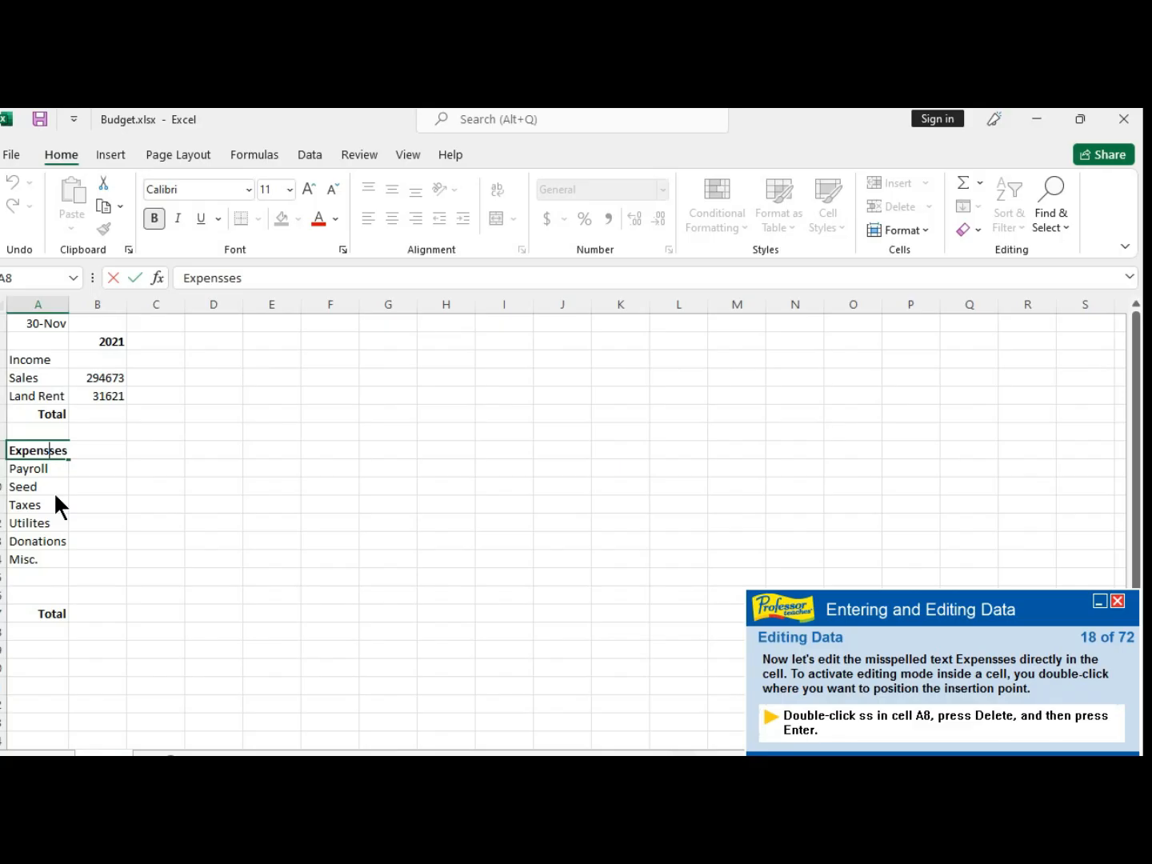
key(Delete)
key(Return)
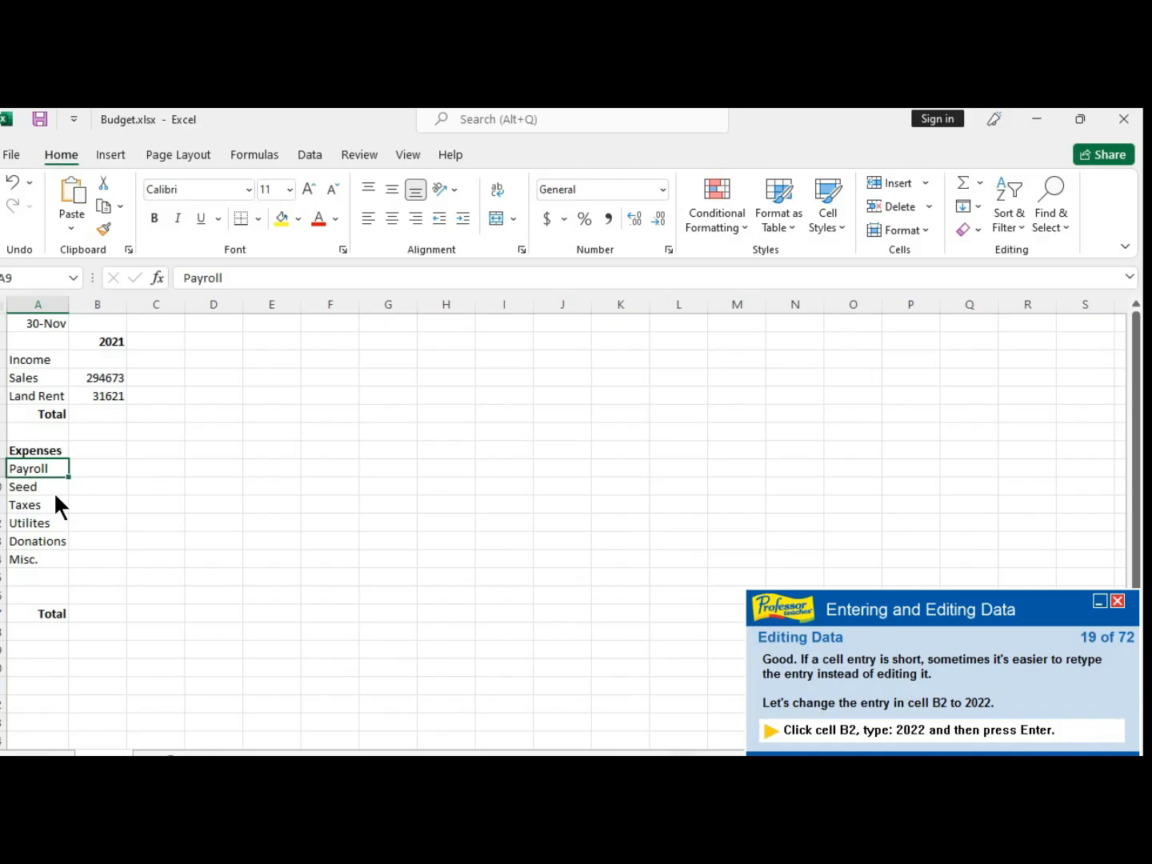
- Replace the year in cell B2 with 2022
click(116, 344)
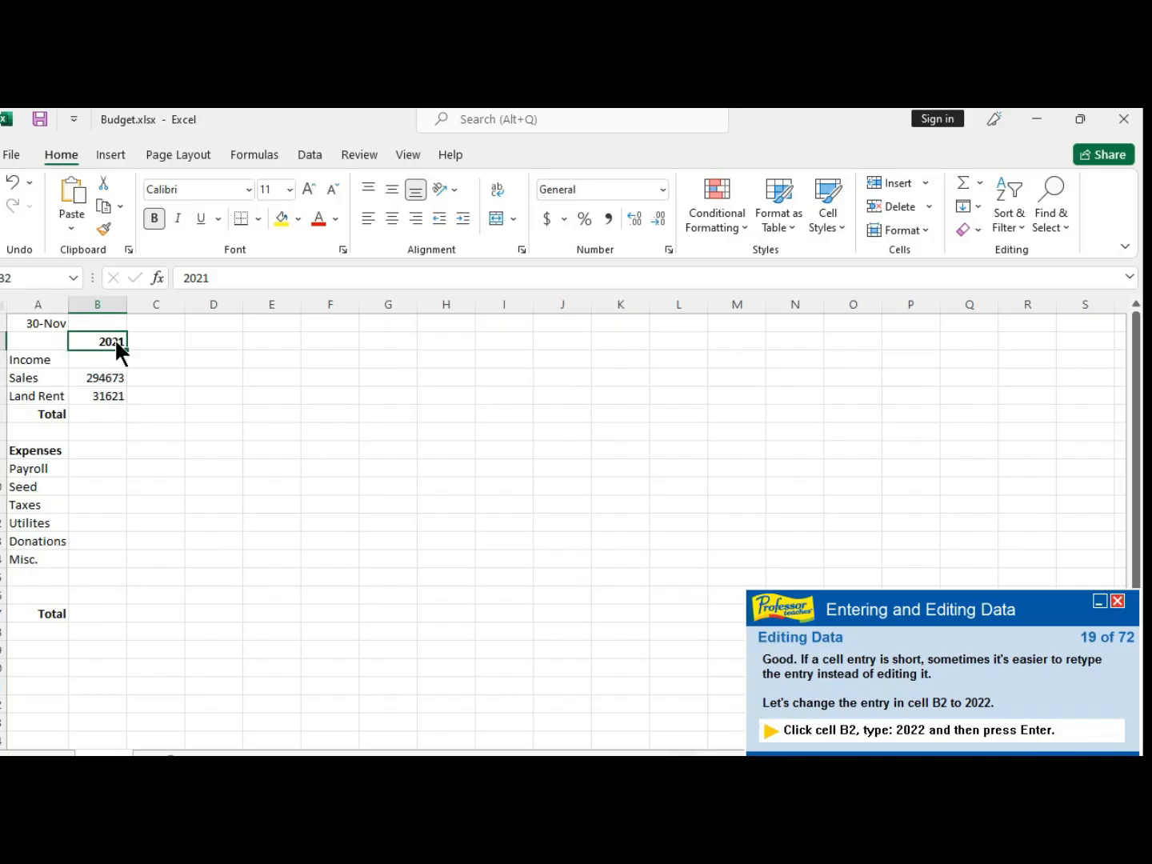
text(2022)
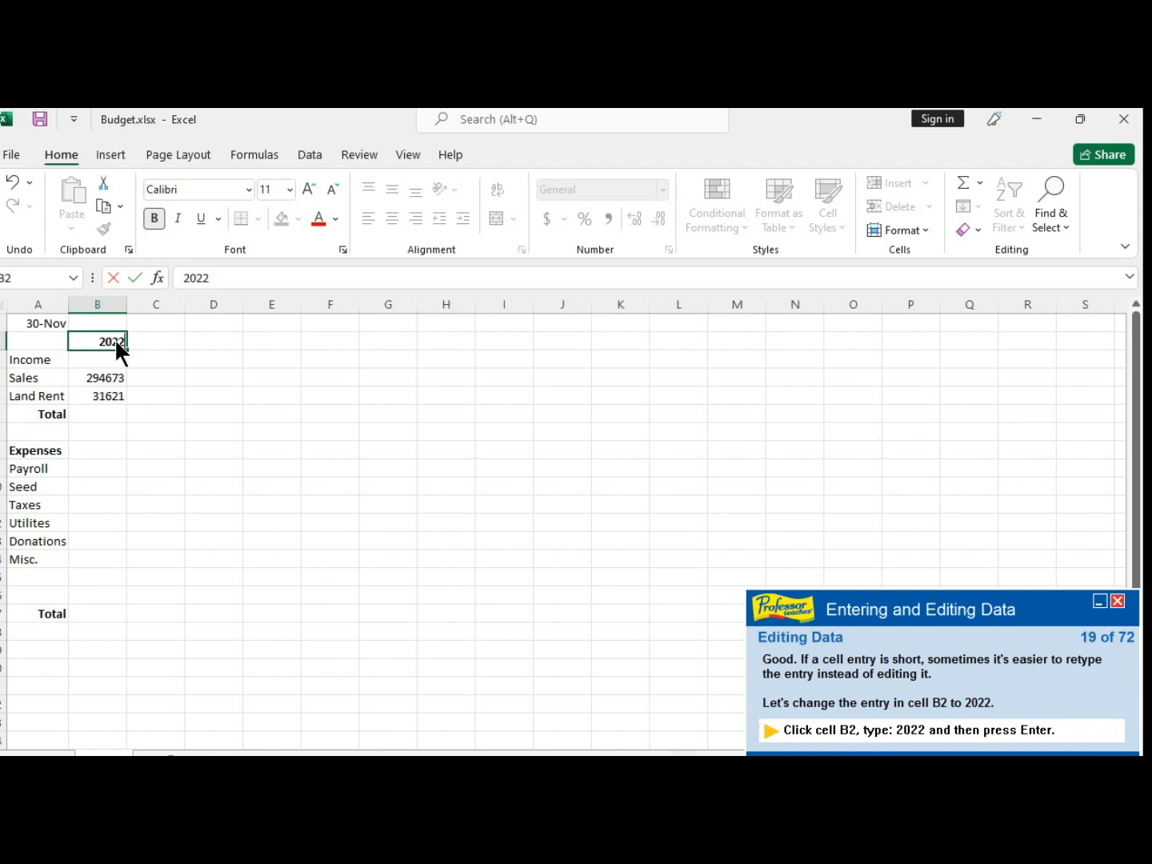
key(Return)
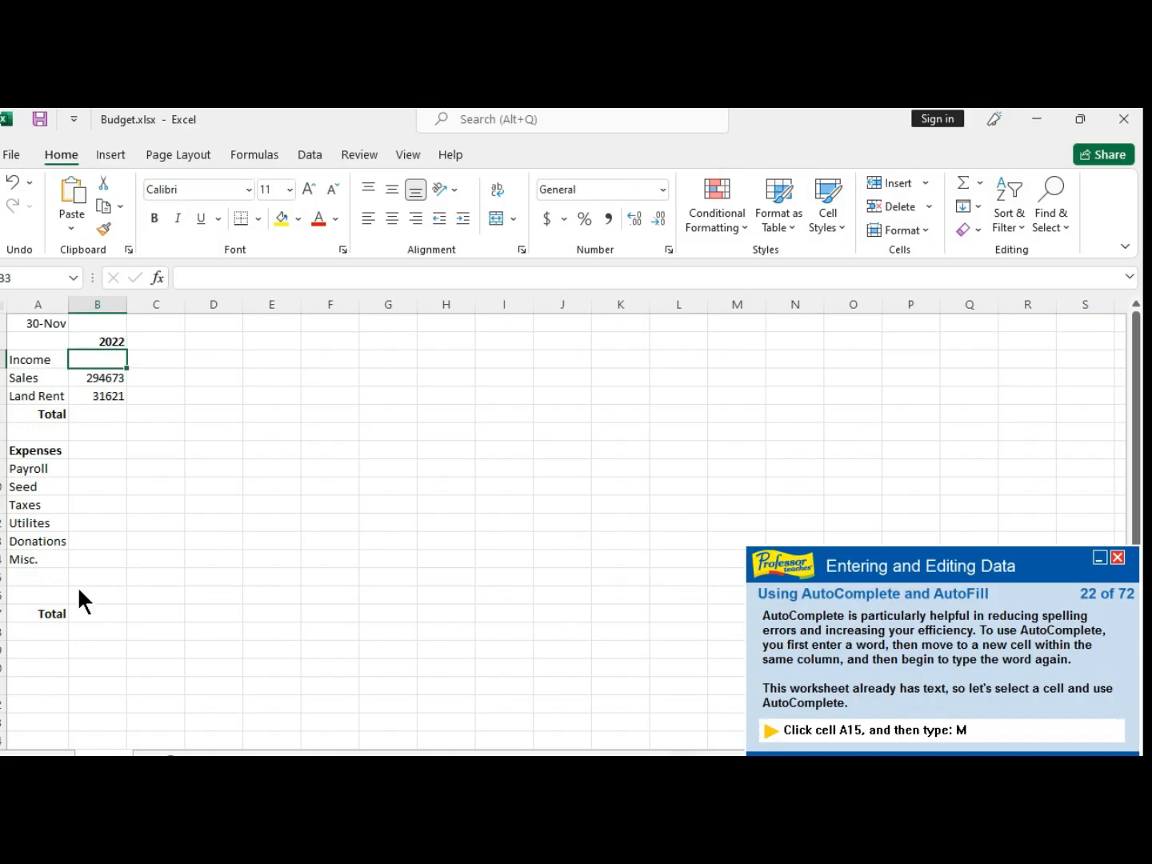
- Enter Machinery in cell A15, letting AutoComplete suggest from the column and typing over its suggestion
click(41, 576)
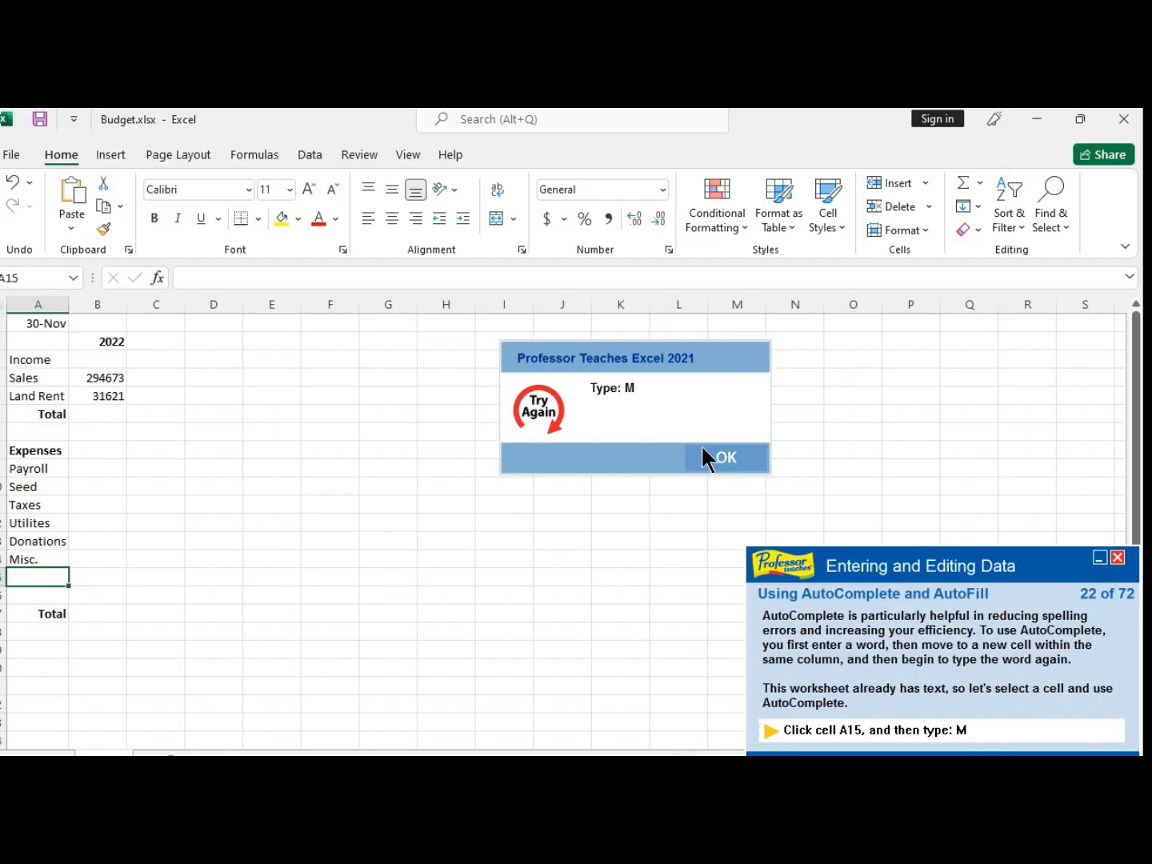
click(717, 453)
text(M)
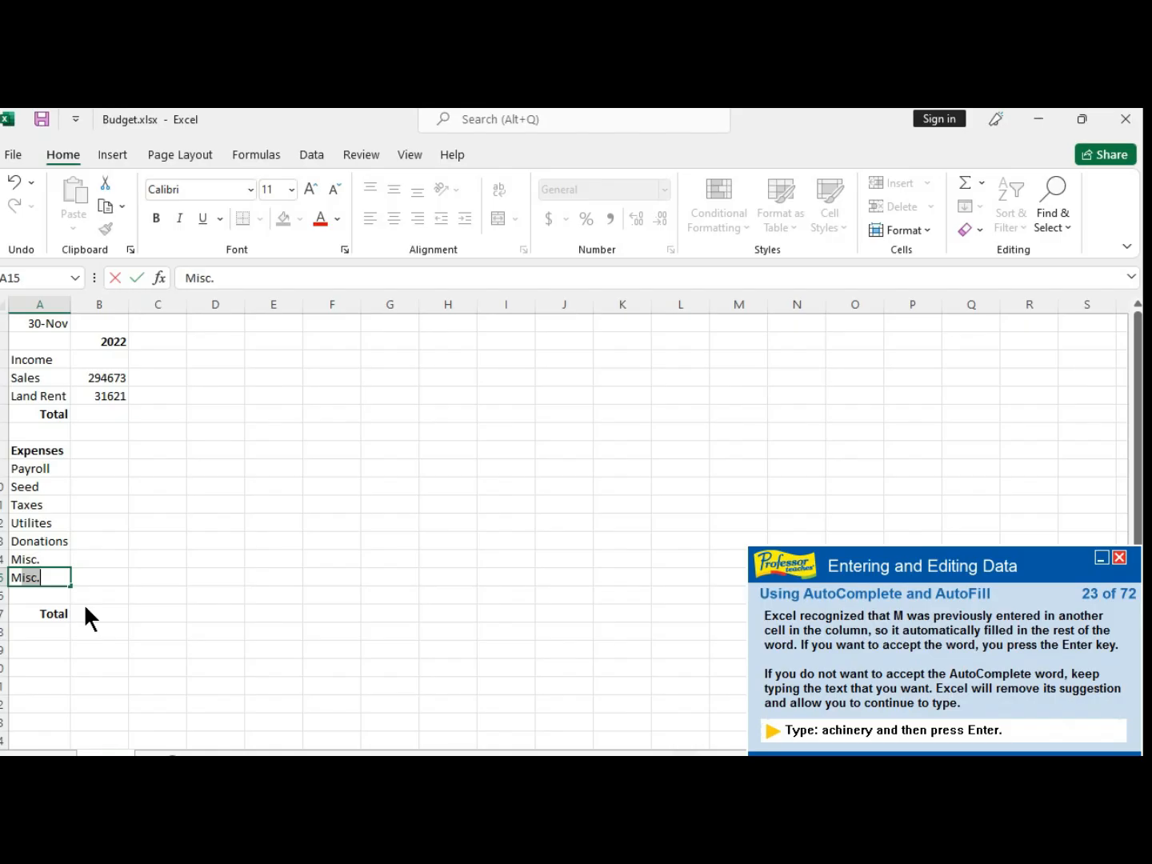
text(achinery)
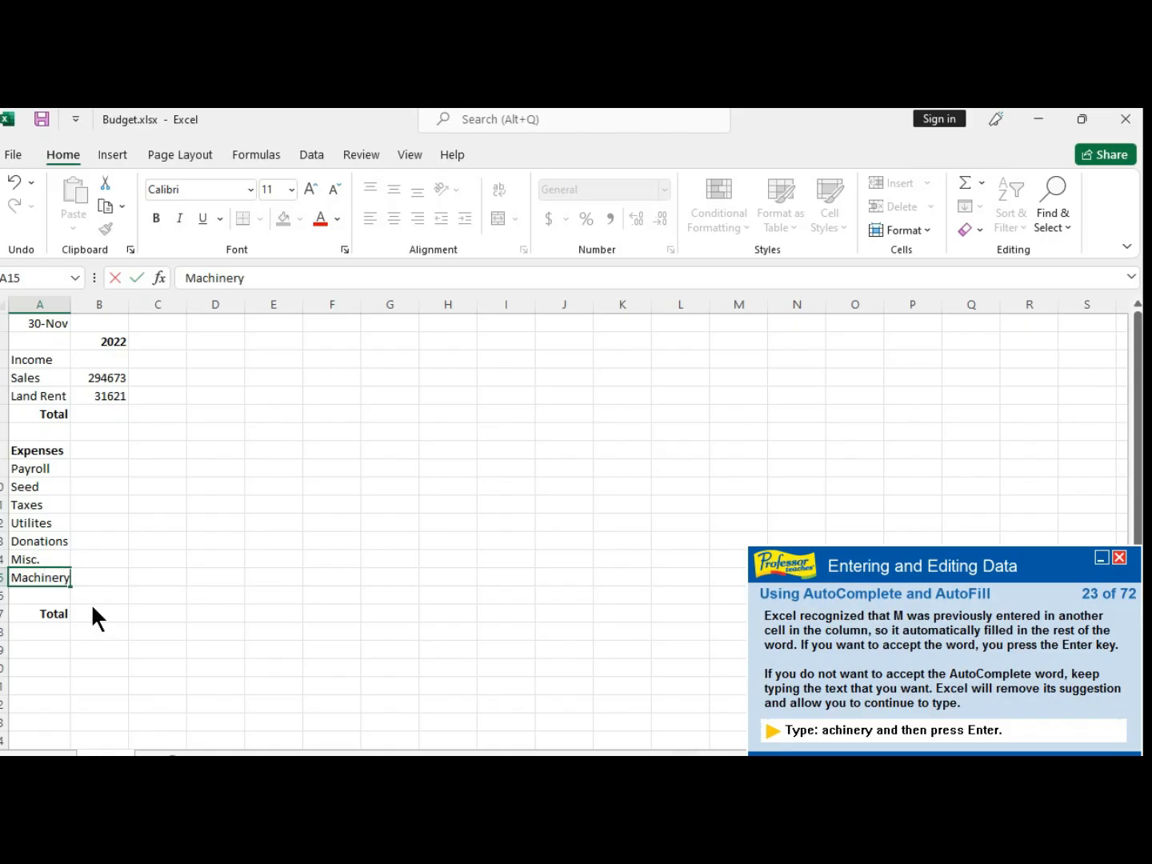
key(Return)
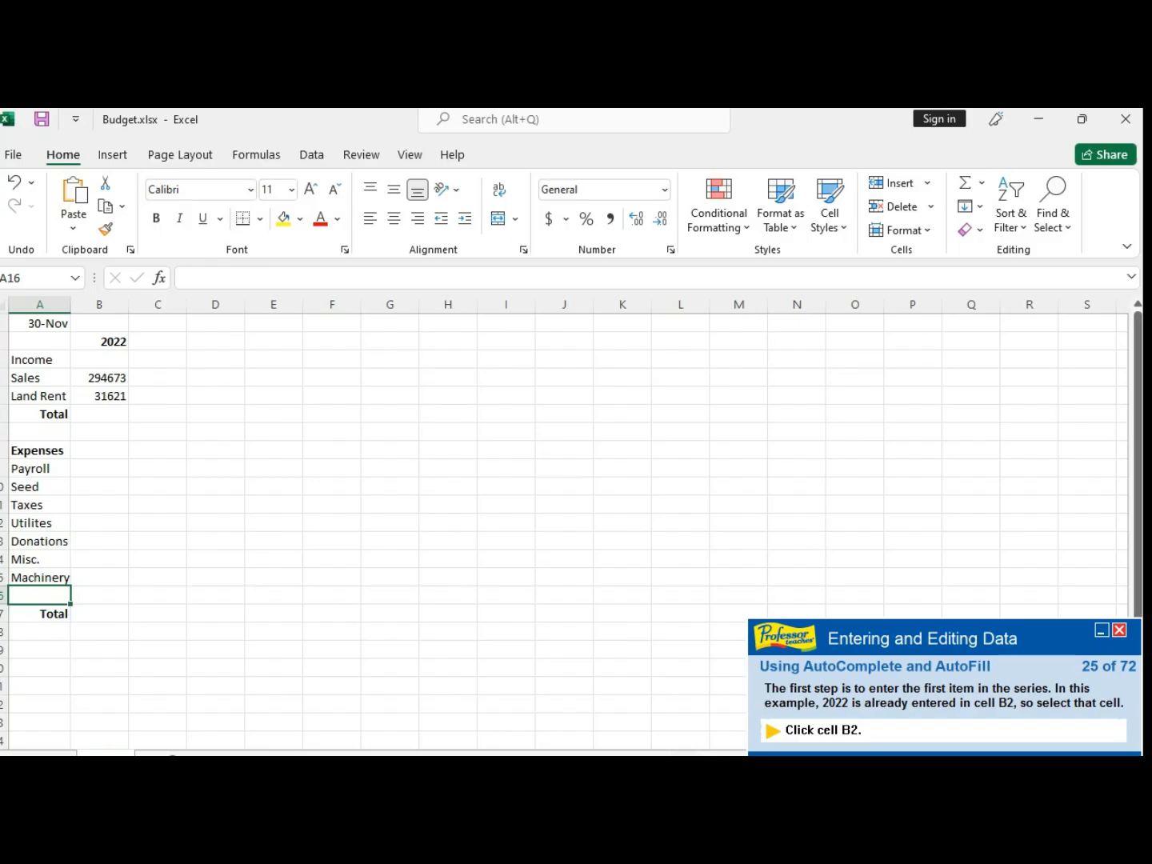
- AutoFill the year in B2 across to E2 and switch the AutoFill option to Fill Series
click(112, 344)
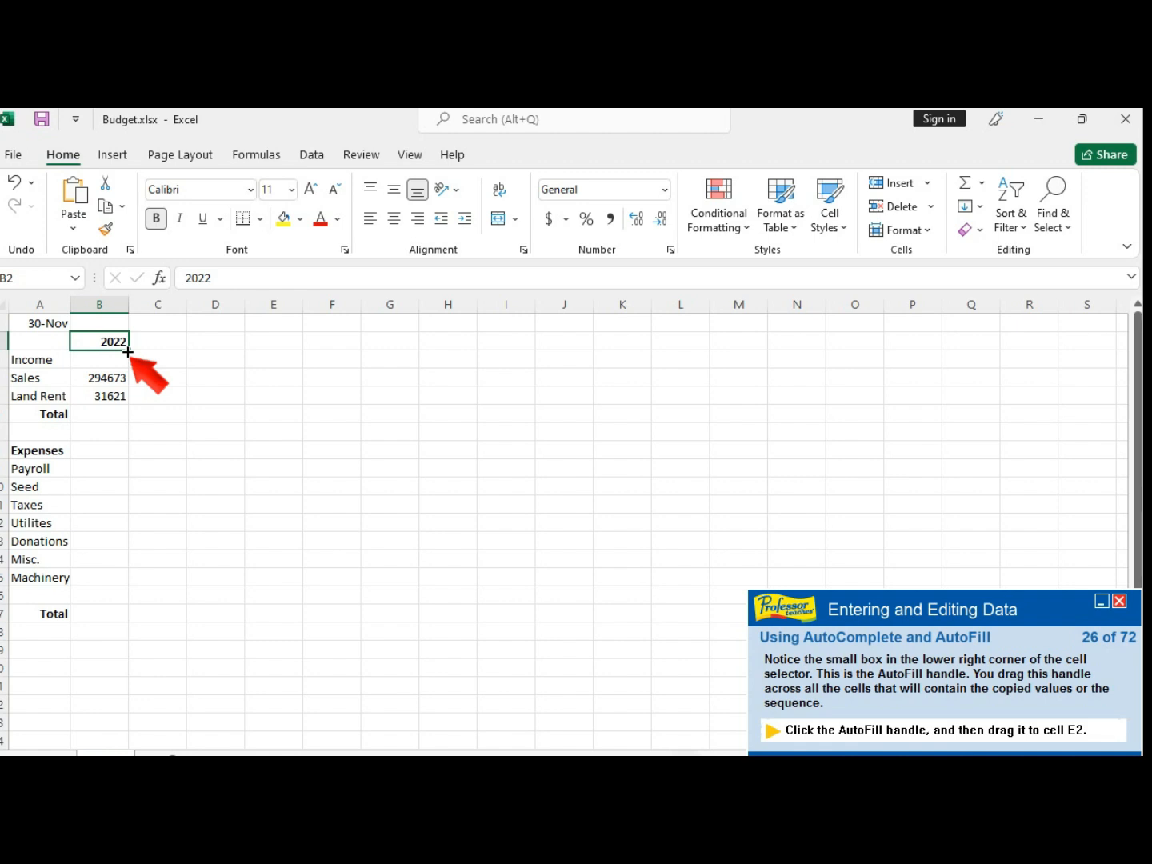
drag(128, 352, 290, 352)
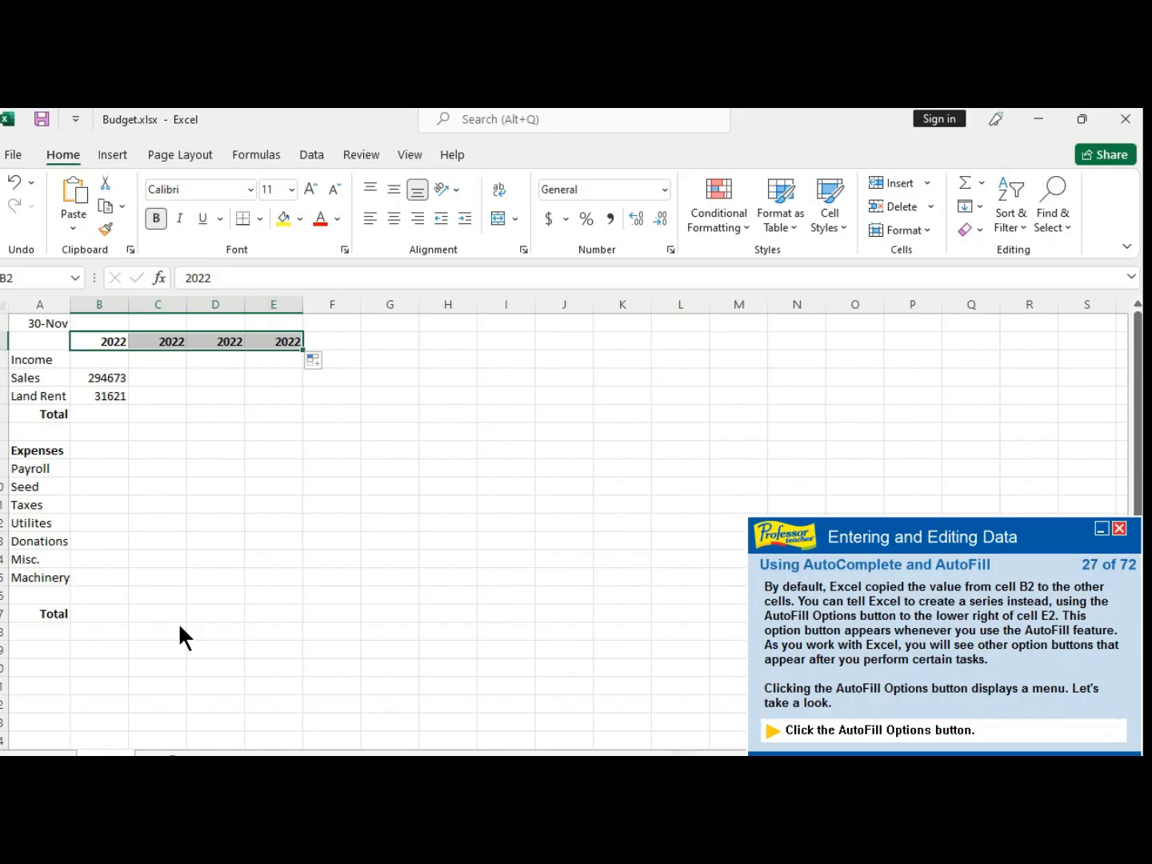
click(227, 543)
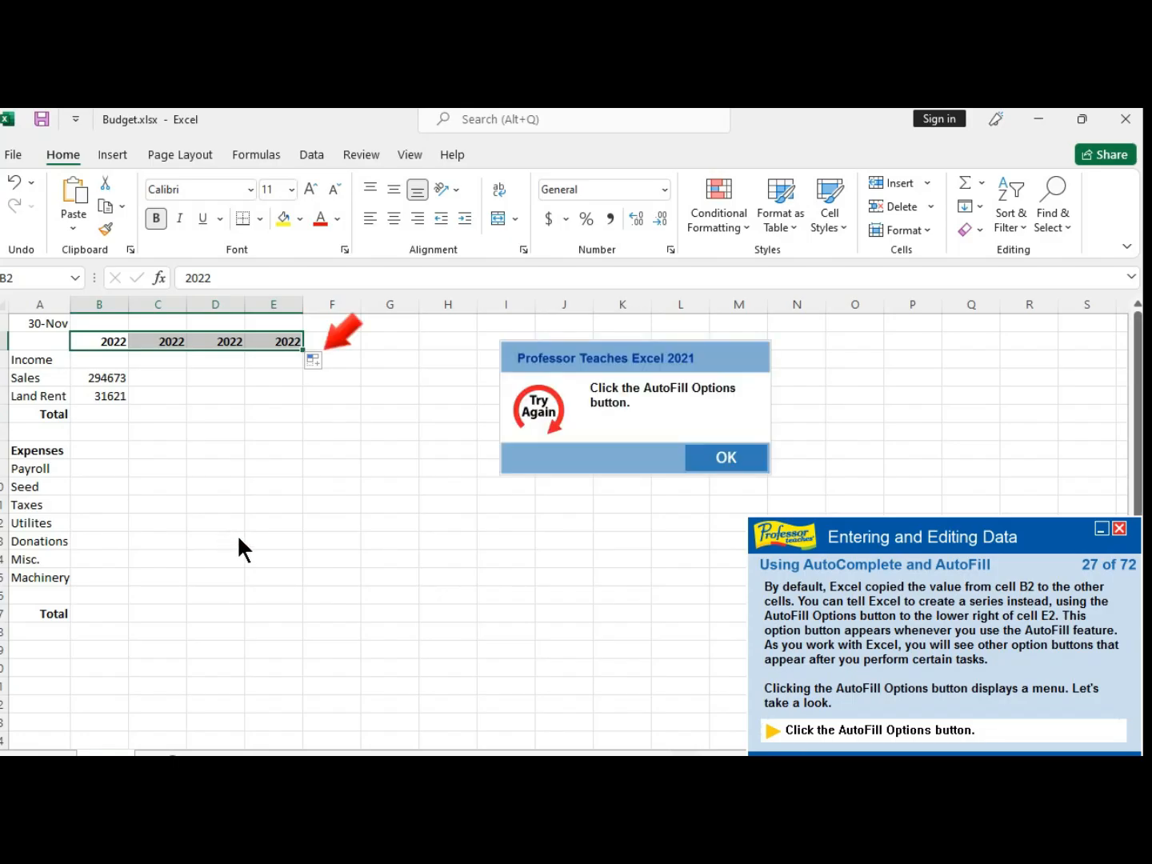
click(730, 464)
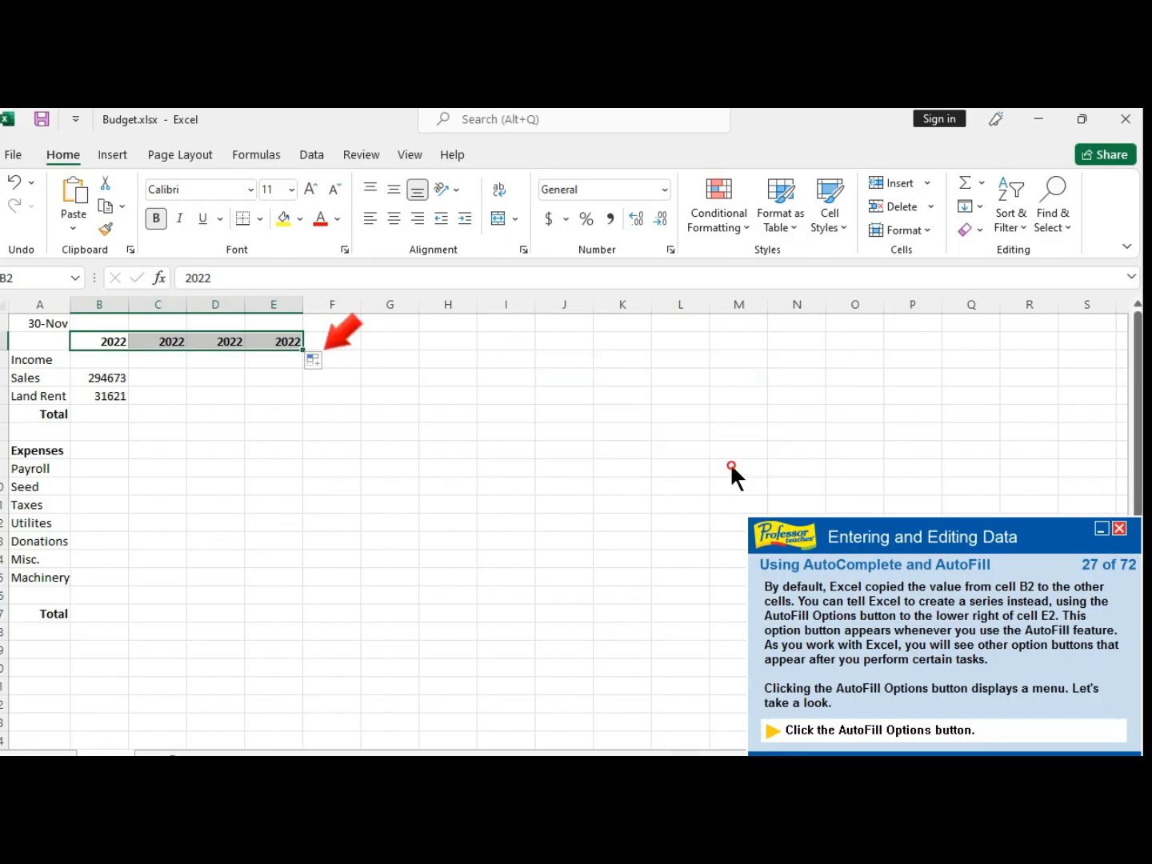
click(329, 361)
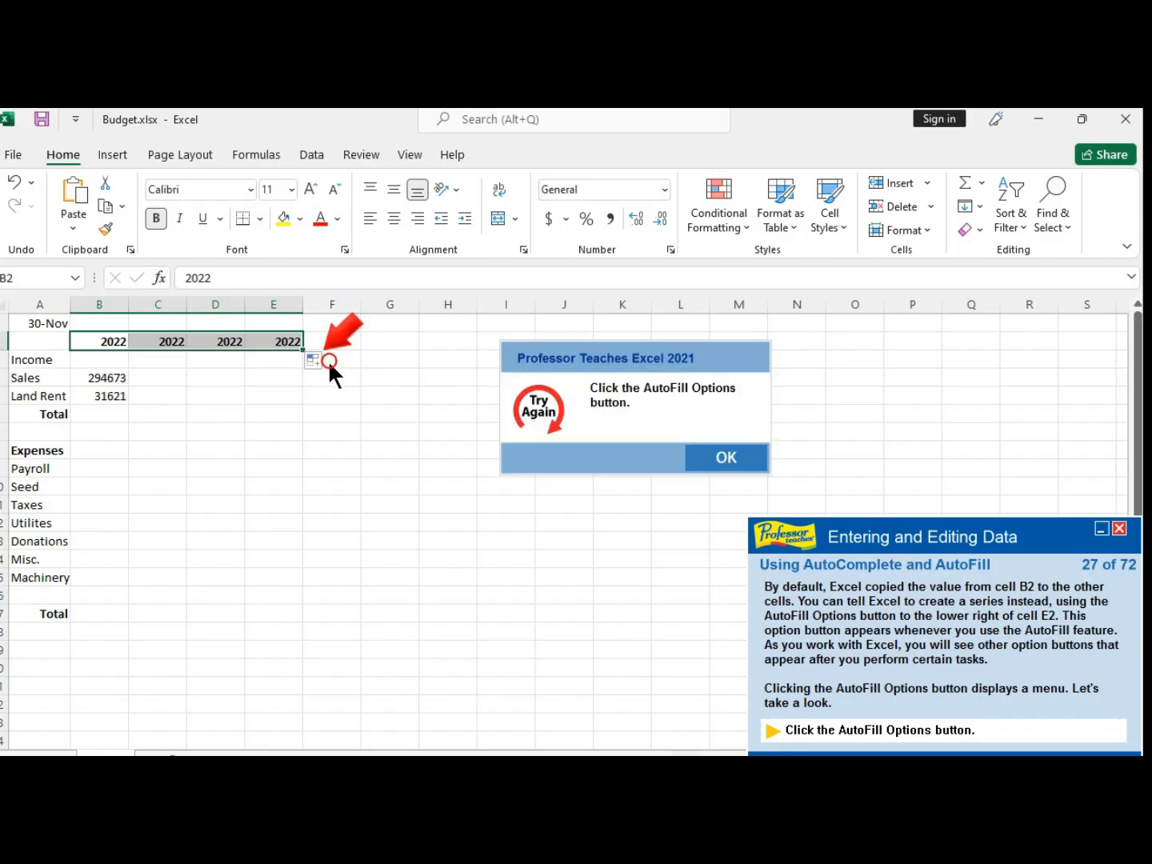
click(724, 460)
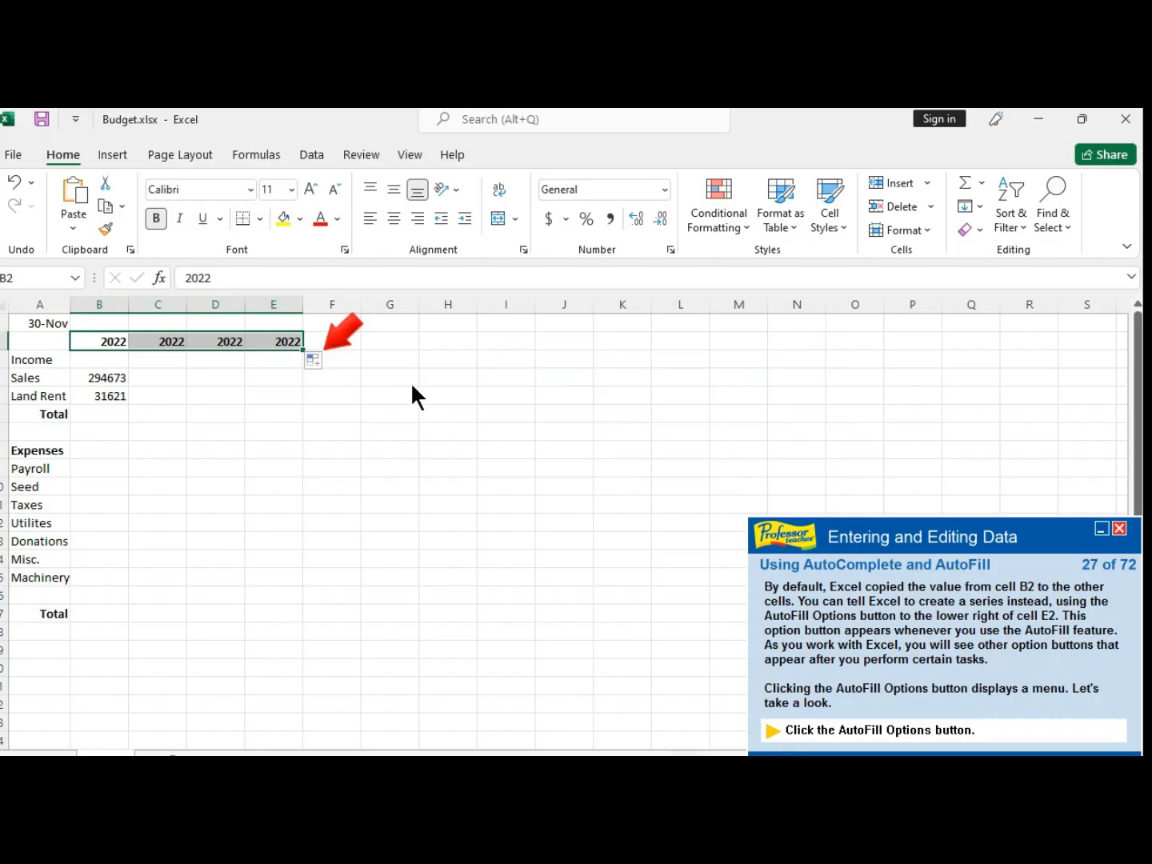
click(320, 364)
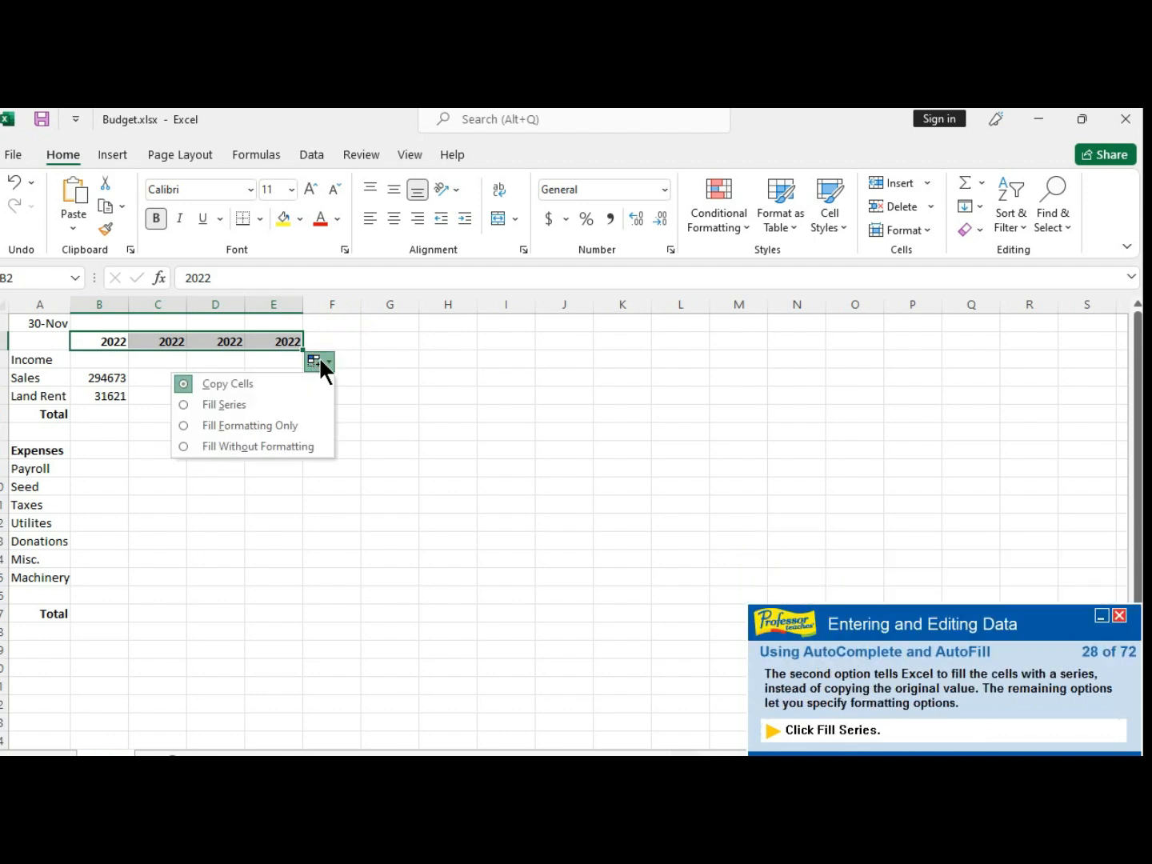
click(251, 402)
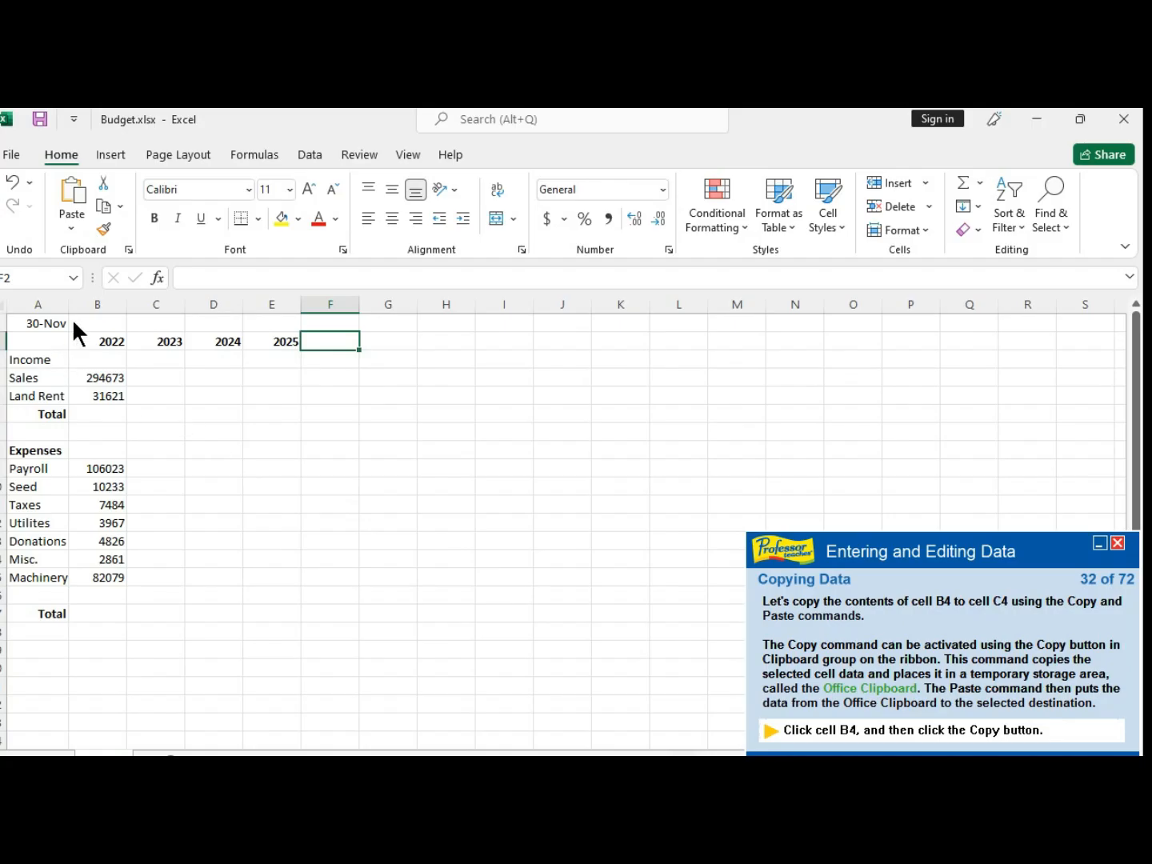
- Copy the Sales value in B4 and paste it into cell C4
click(108, 381)
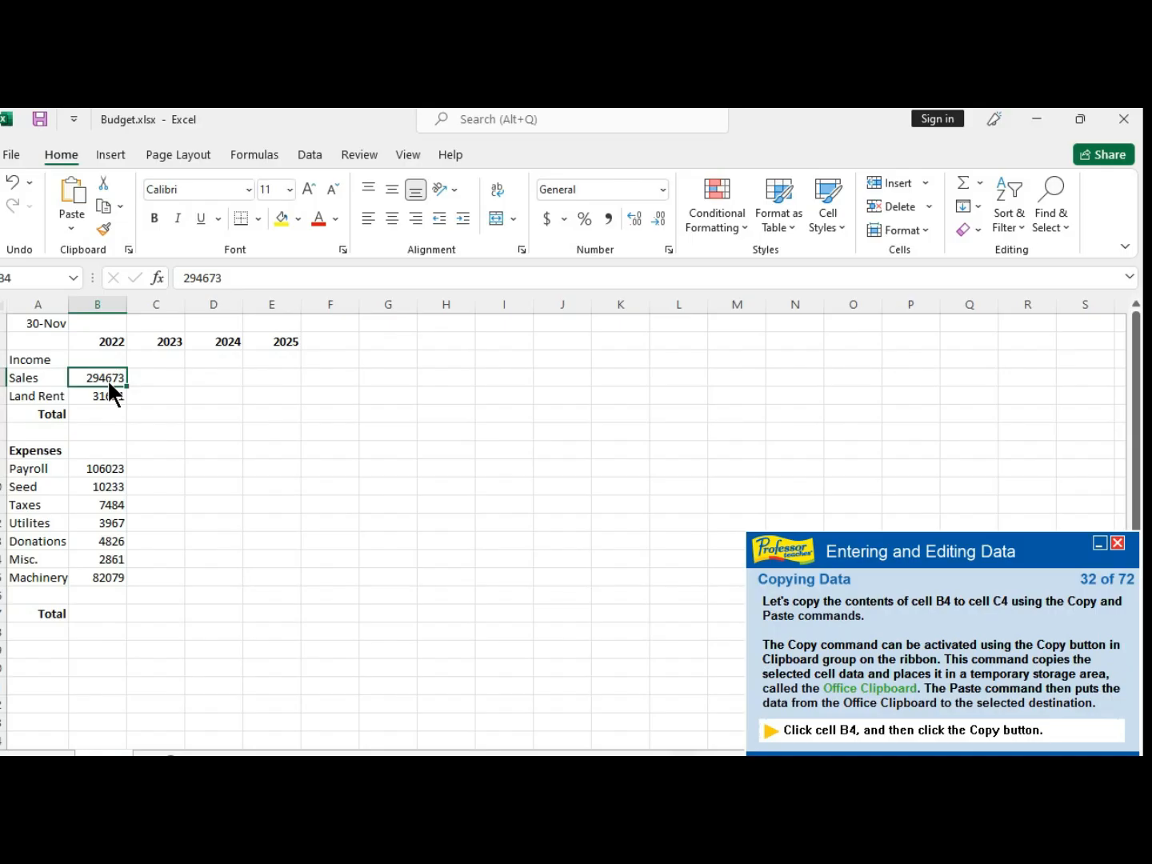
click(100, 210)
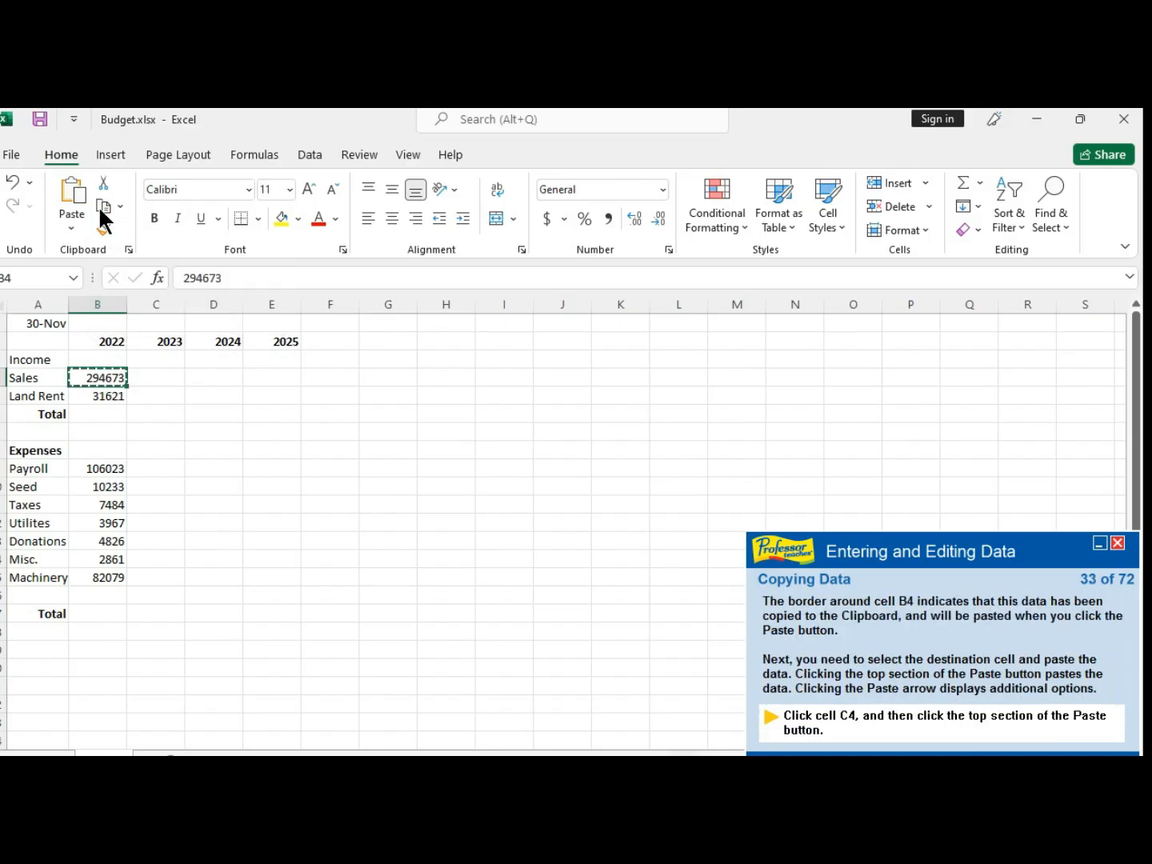
click(153, 376)
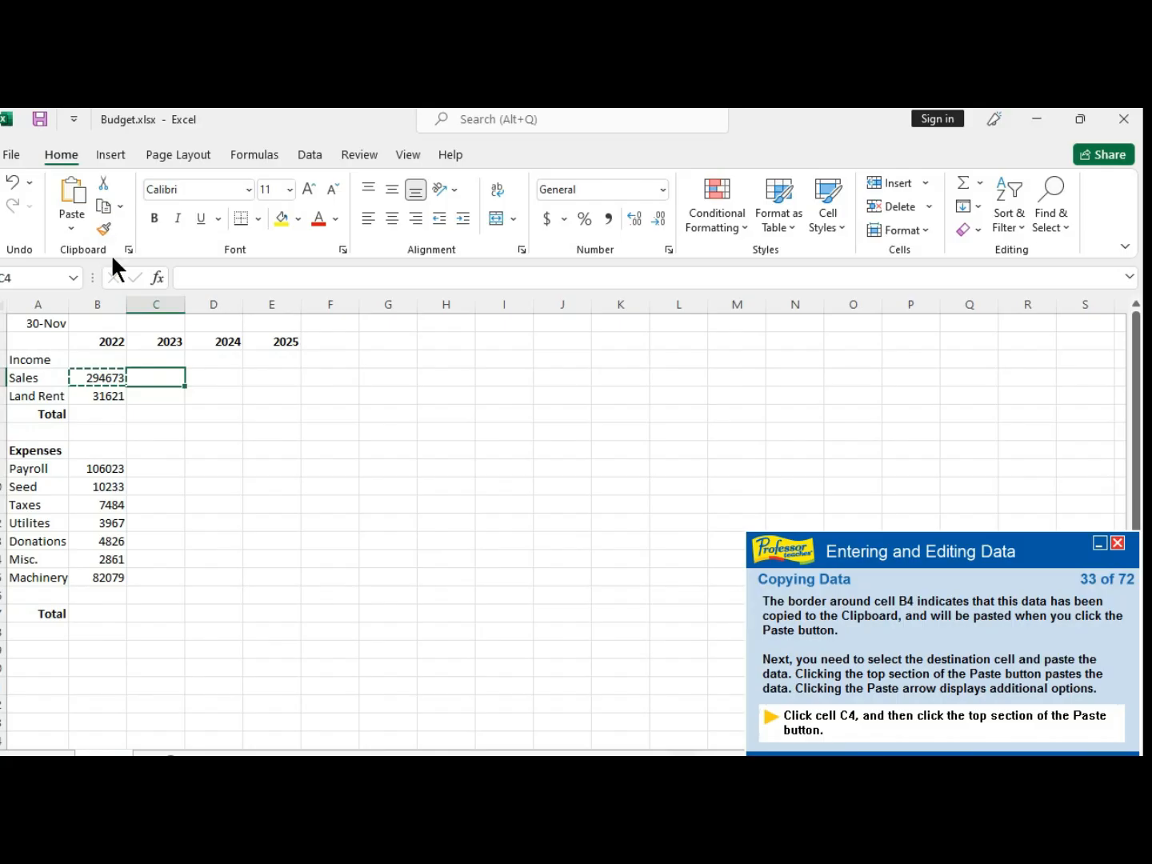
click(154, 375)
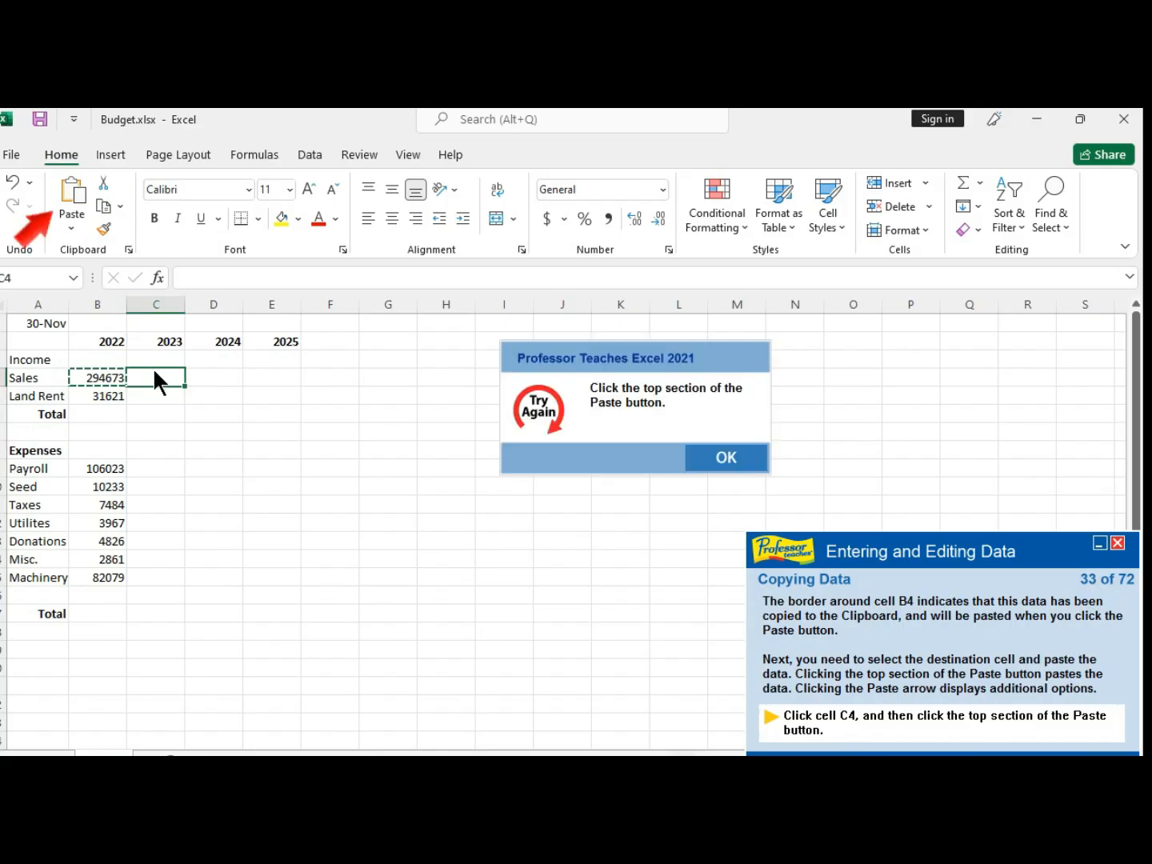
click(717, 457)
click(73, 186)
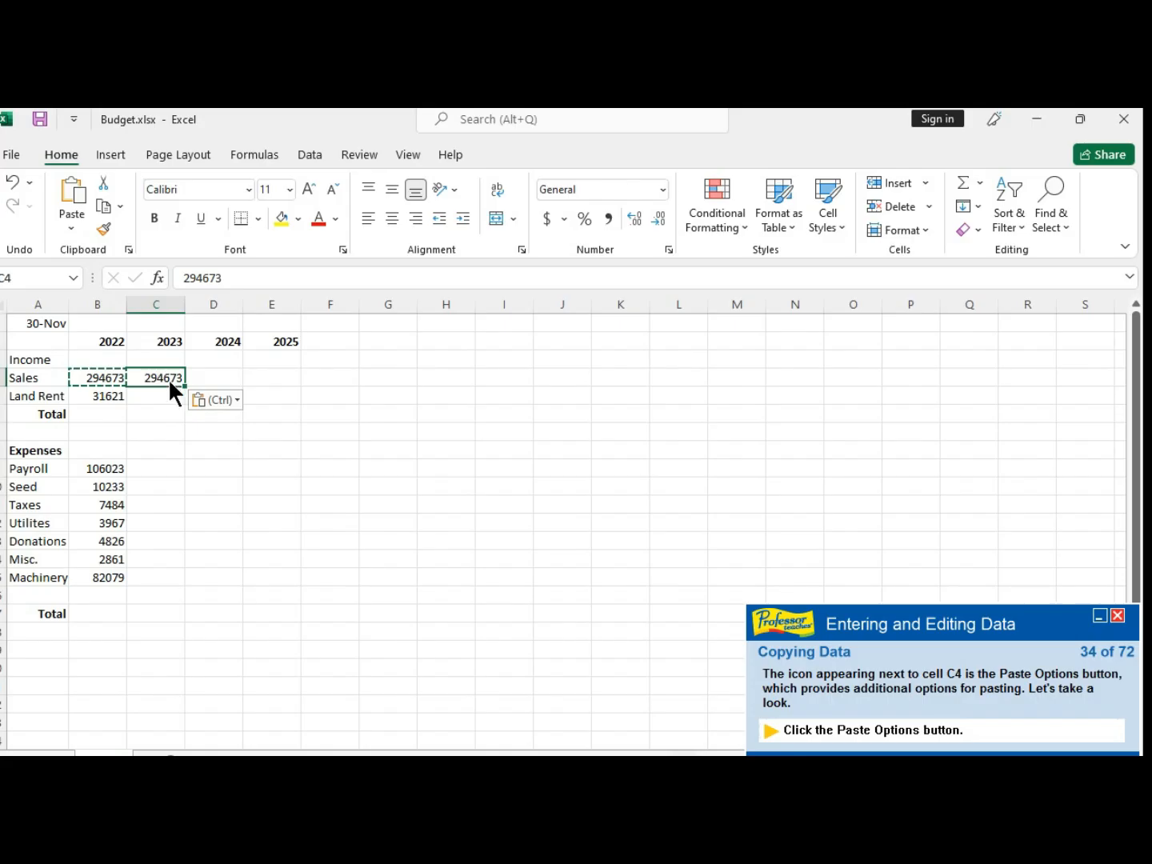
- Open the Paste Options menu beside C4, then dismiss it and the copy marquee
click(236, 399)
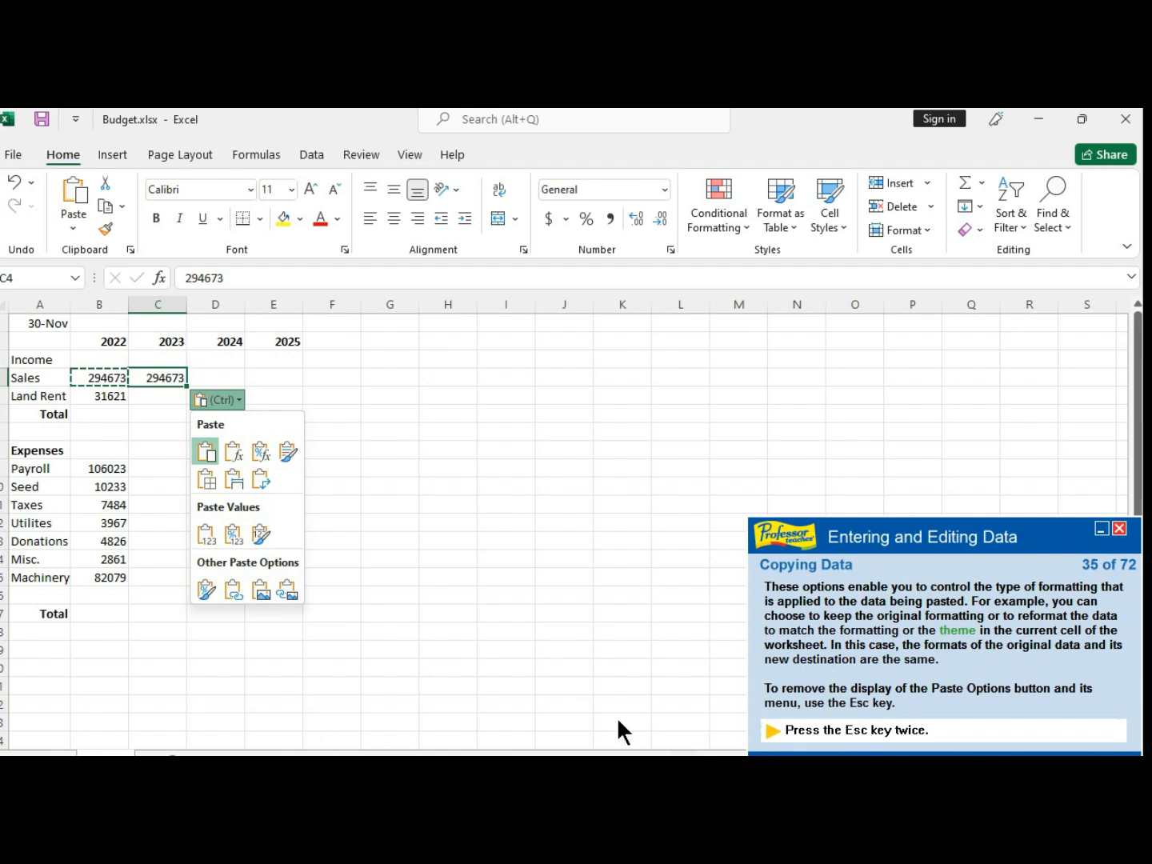
key(Escape)
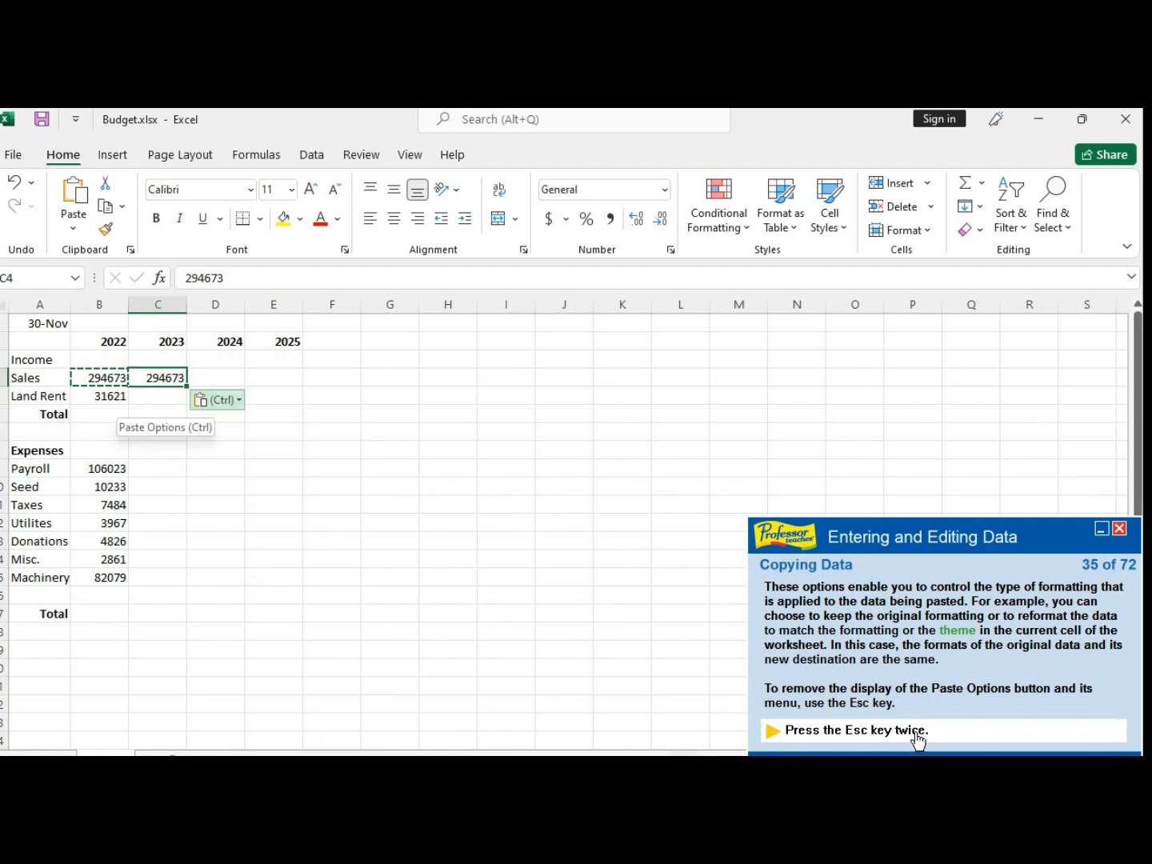
key(Escape)
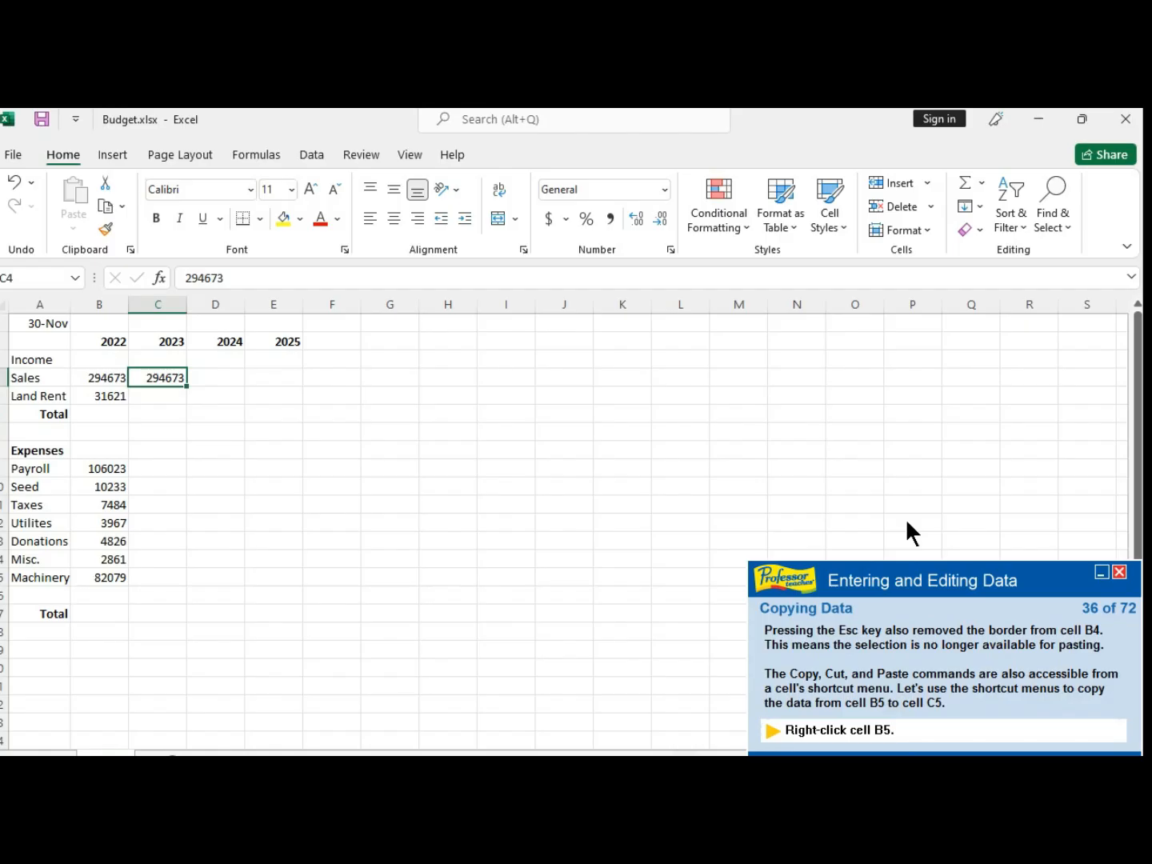
- Copy the Land Rent value in B5 to cell C5 using the cells' shortcut menus
click(107, 398)
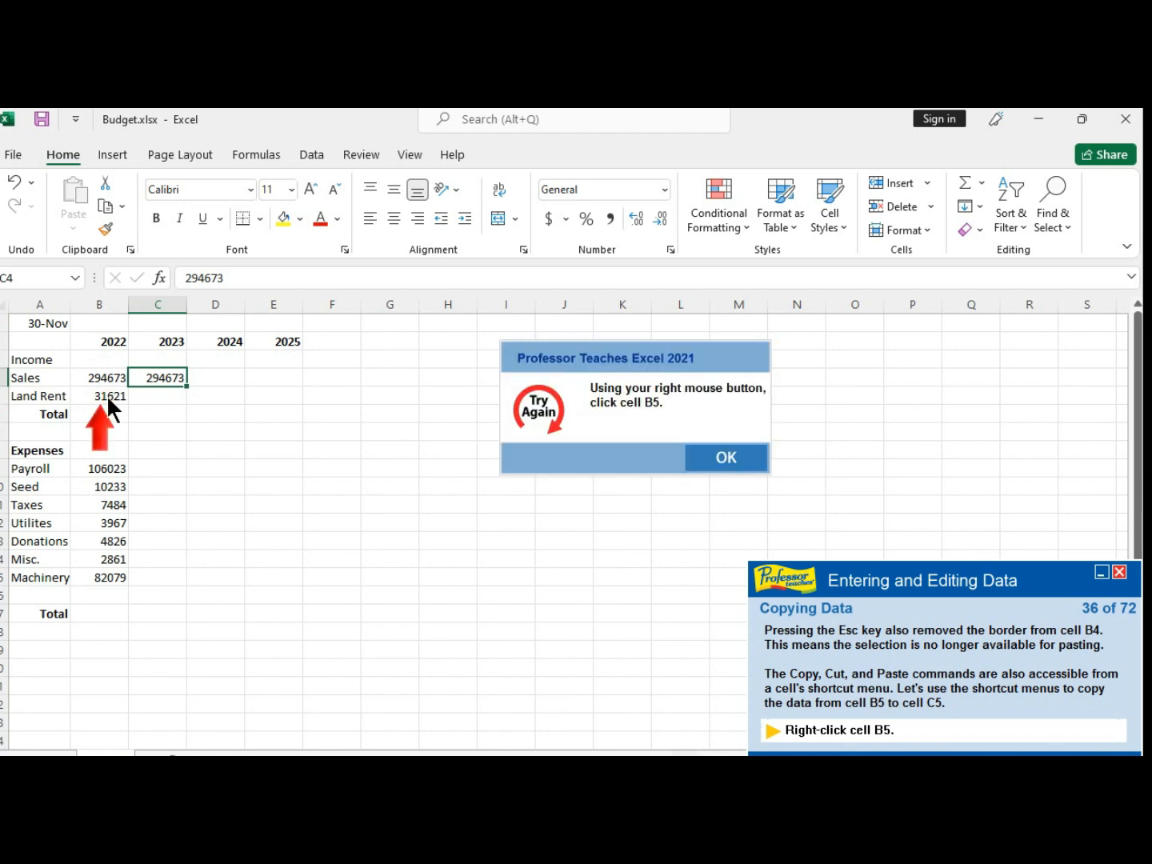
click(766, 471)
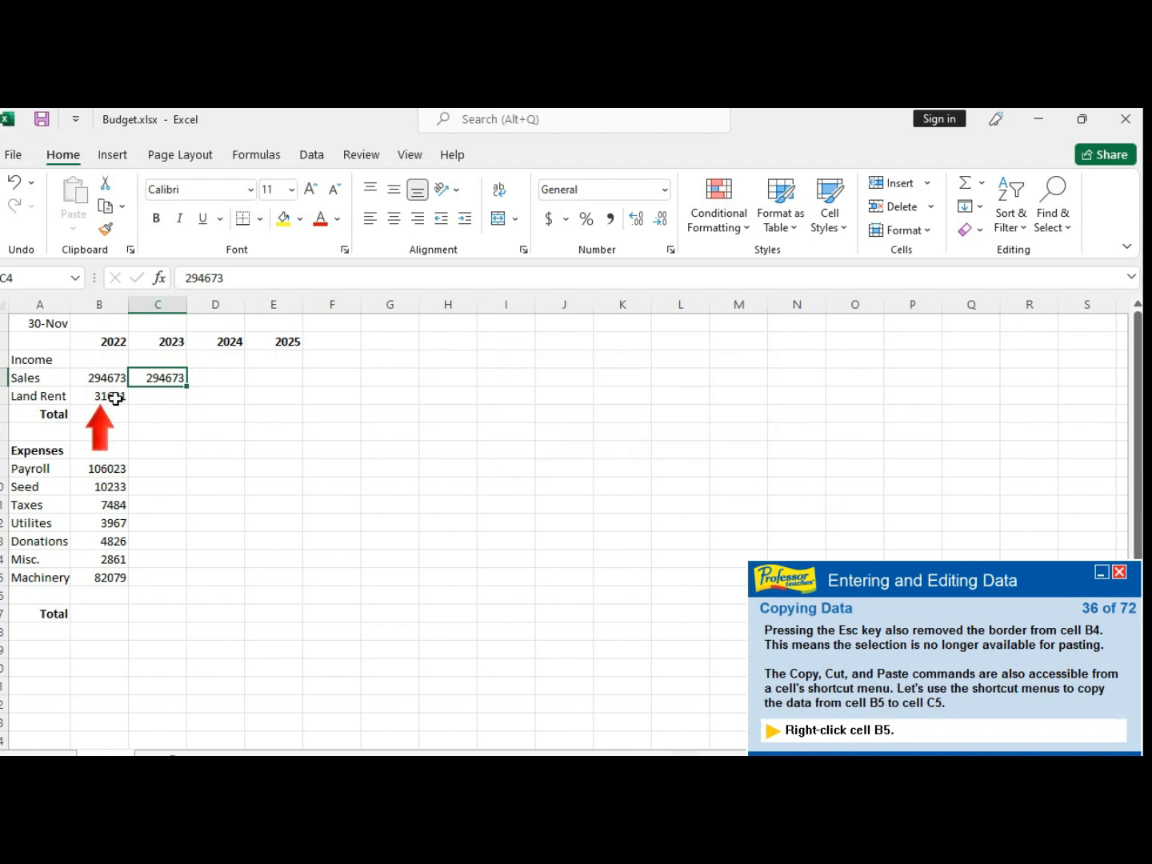
right_click(108, 397)
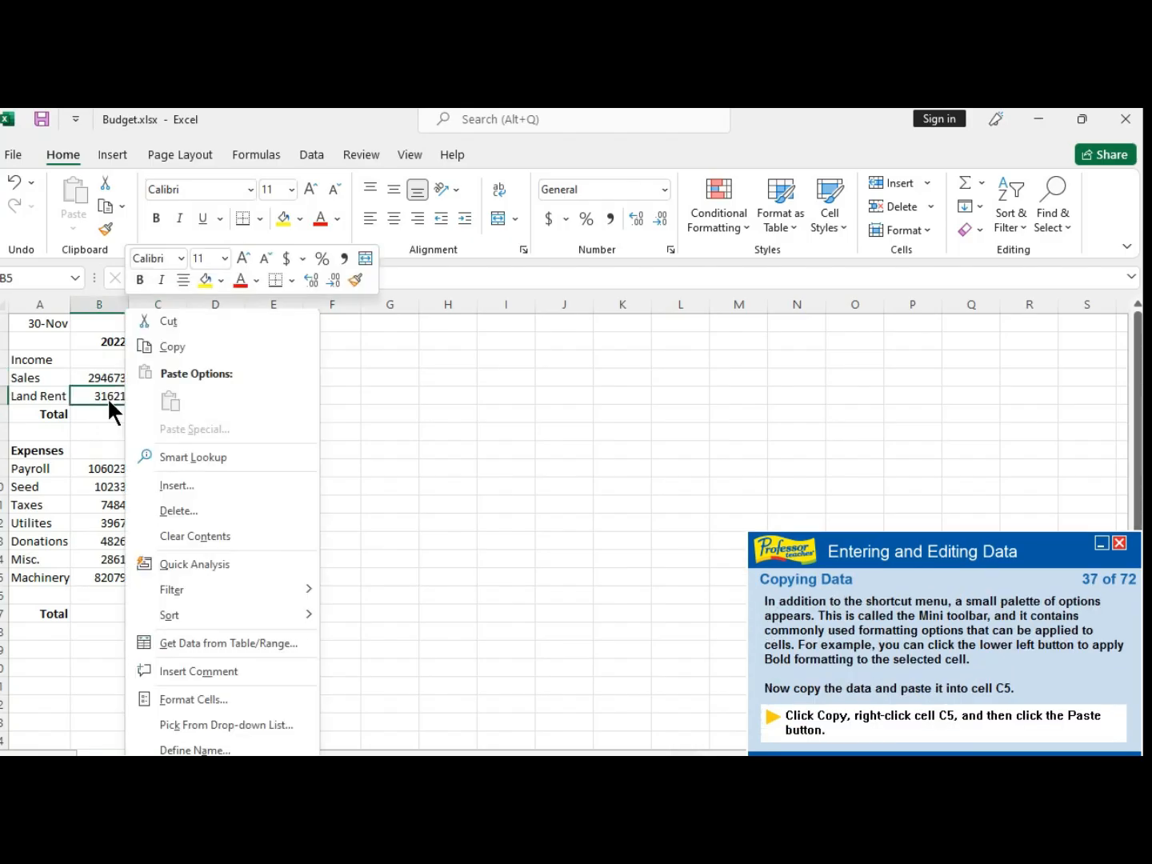
click(192, 348)
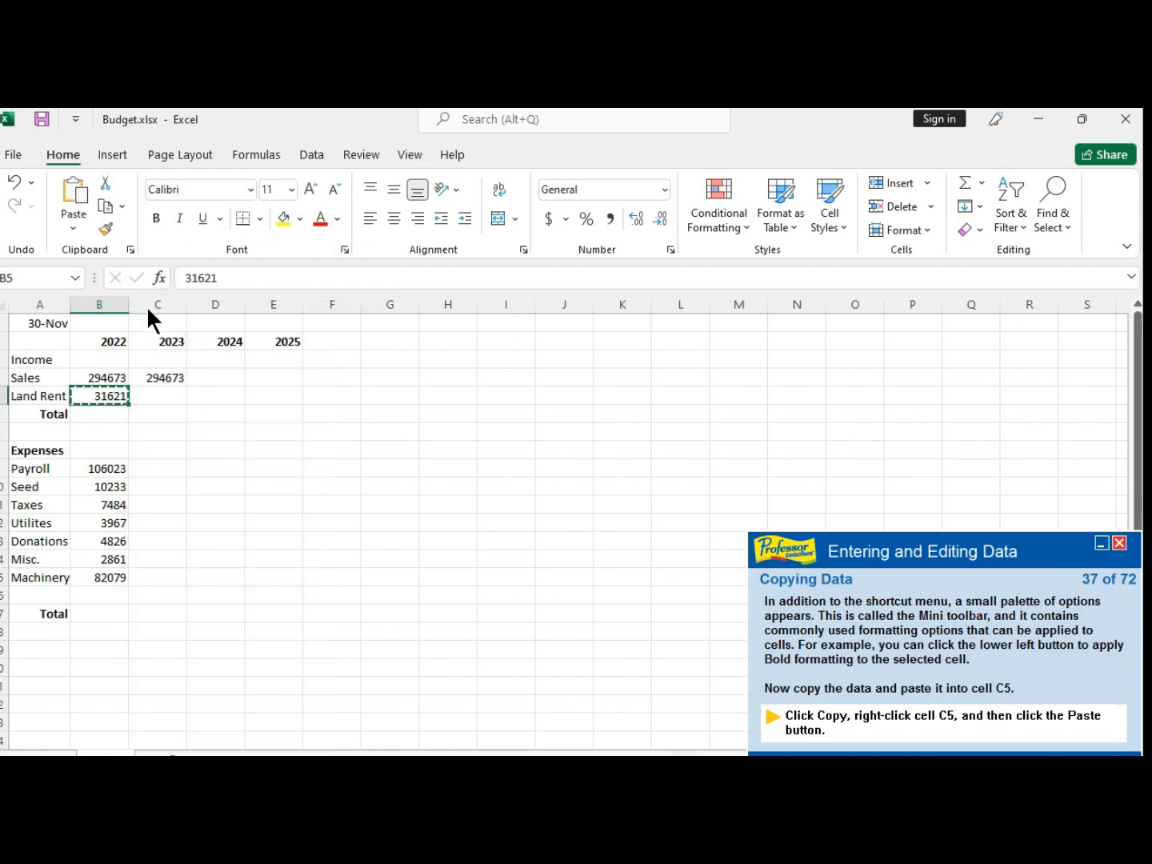
click(161, 389)
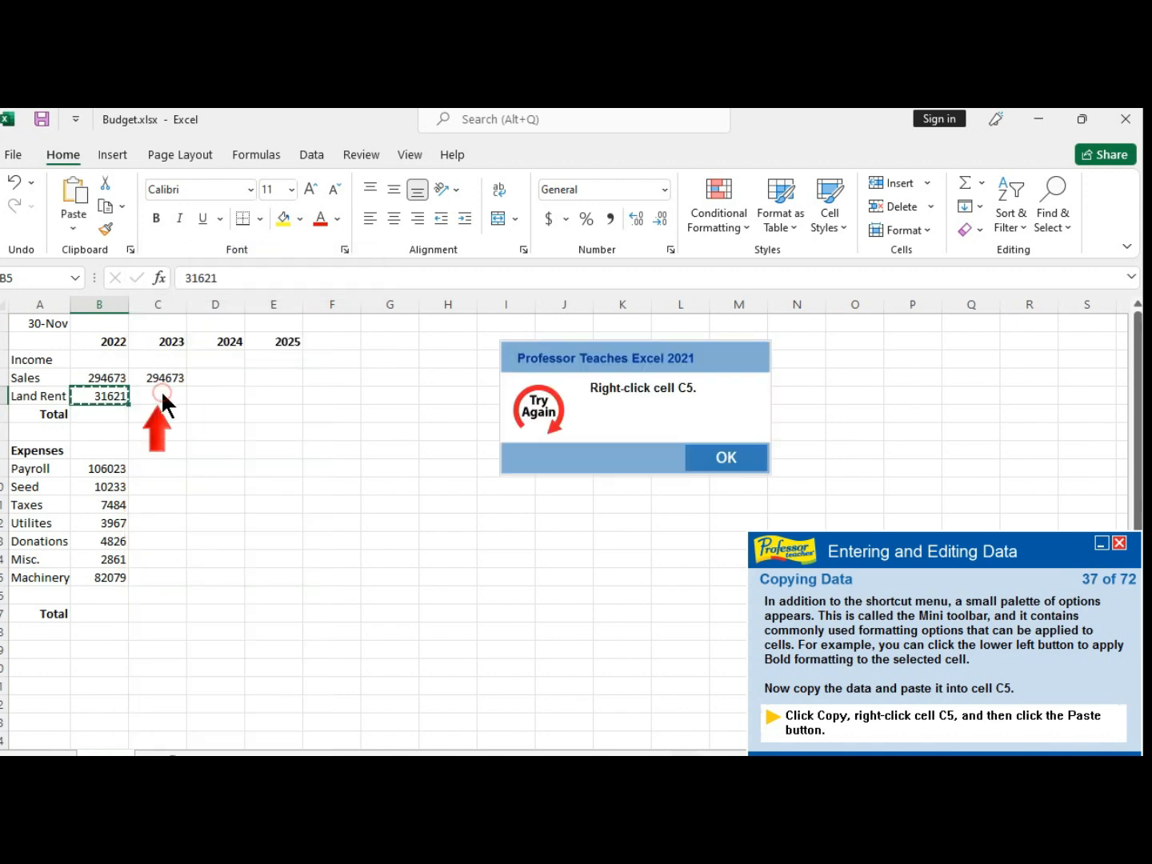
click(744, 460)
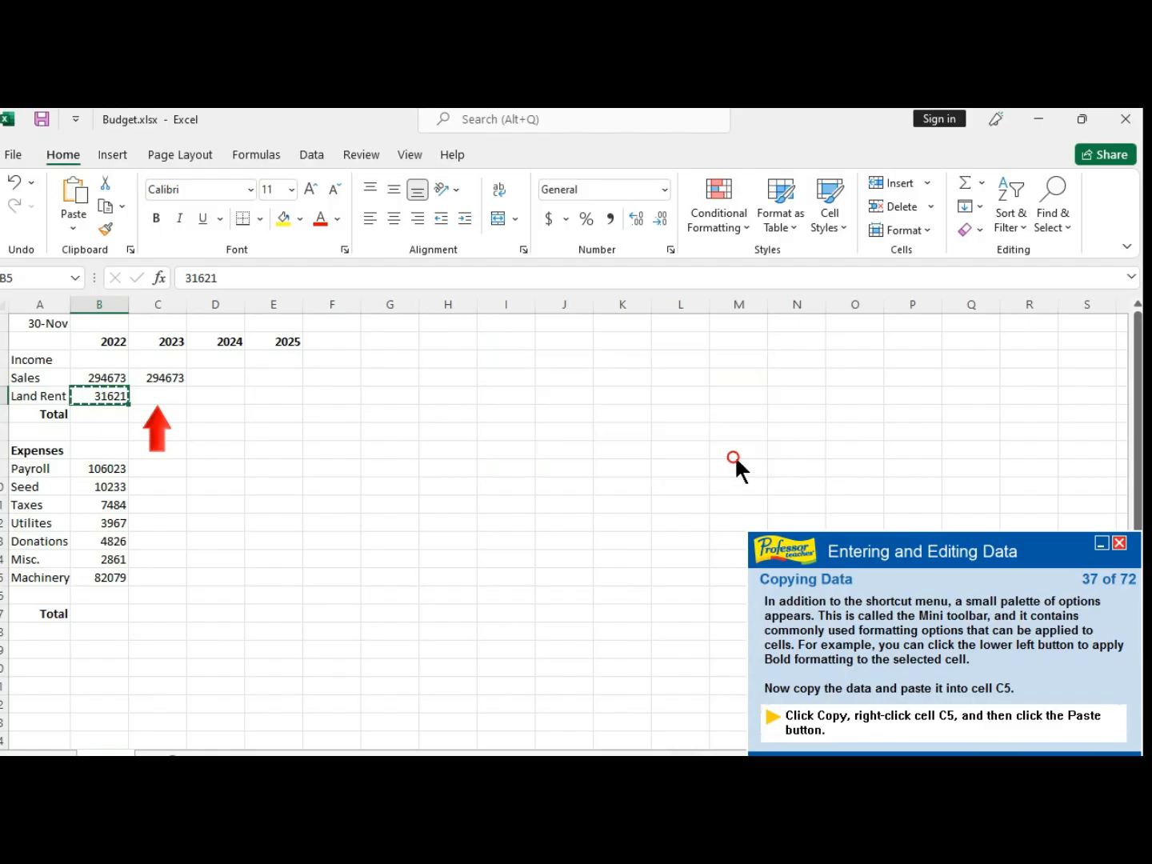
right_click(157, 395)
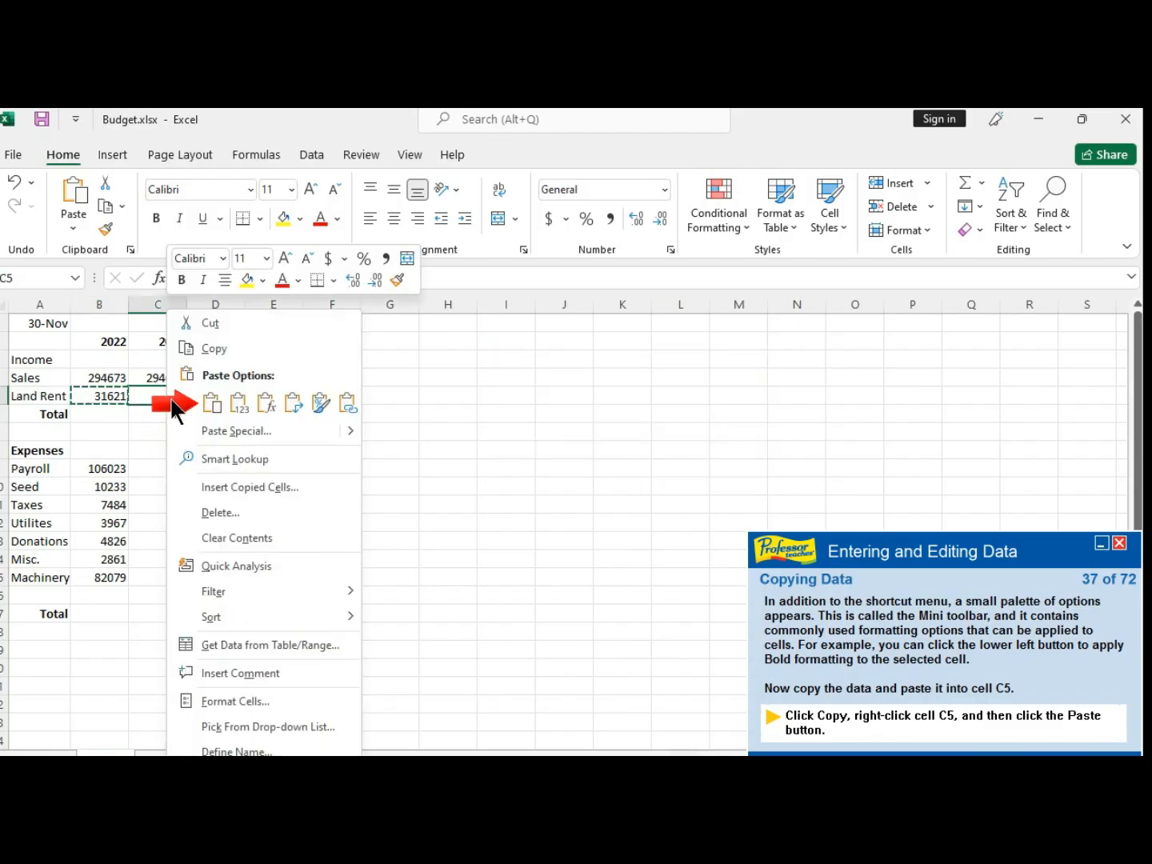
click(215, 403)
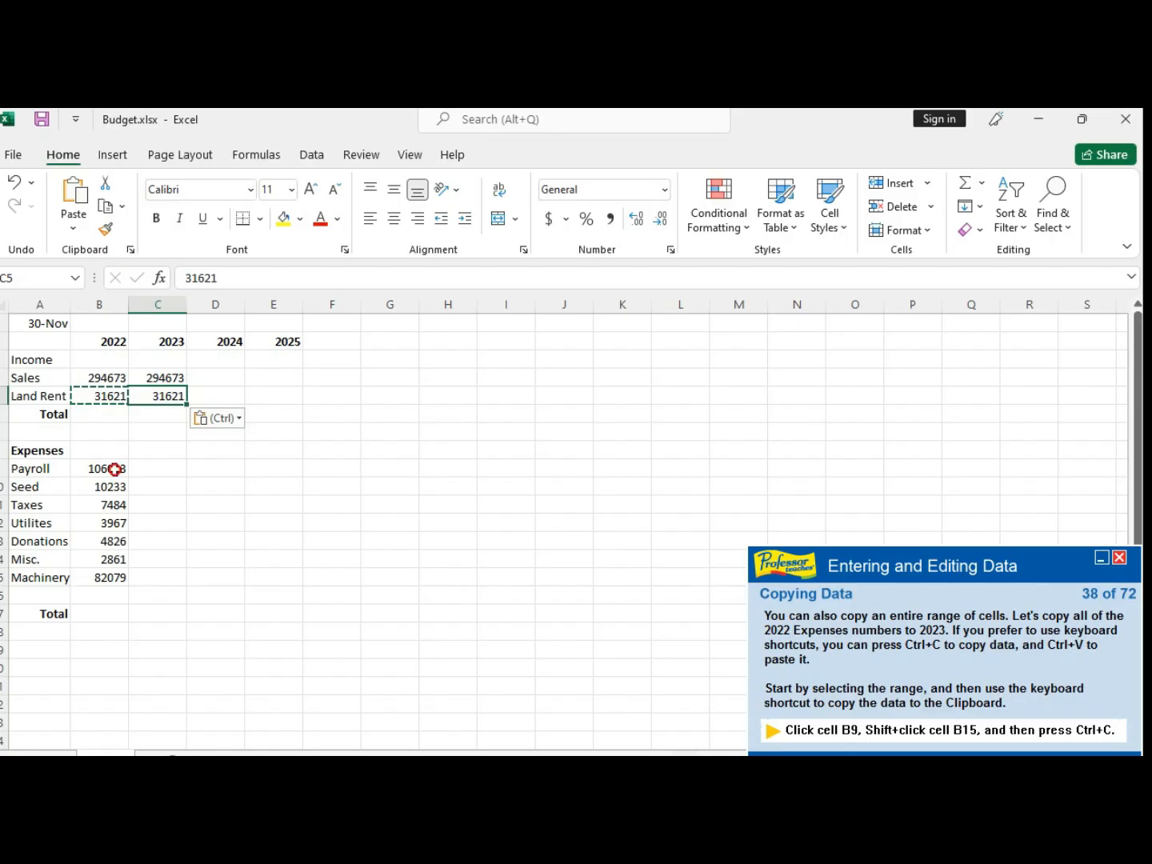
- Copy the expense values in B9:B15 and paste them starting at cell C9
click(115, 468)
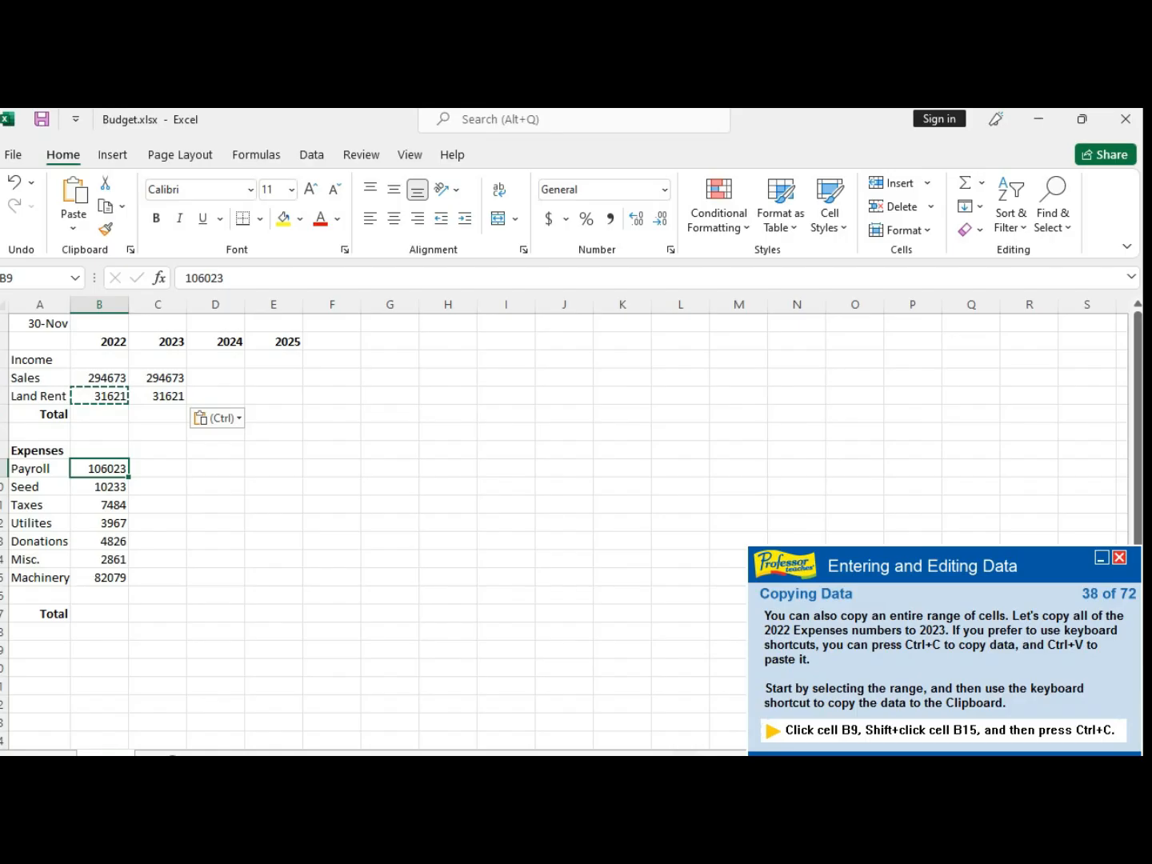
shift+click(113, 579)
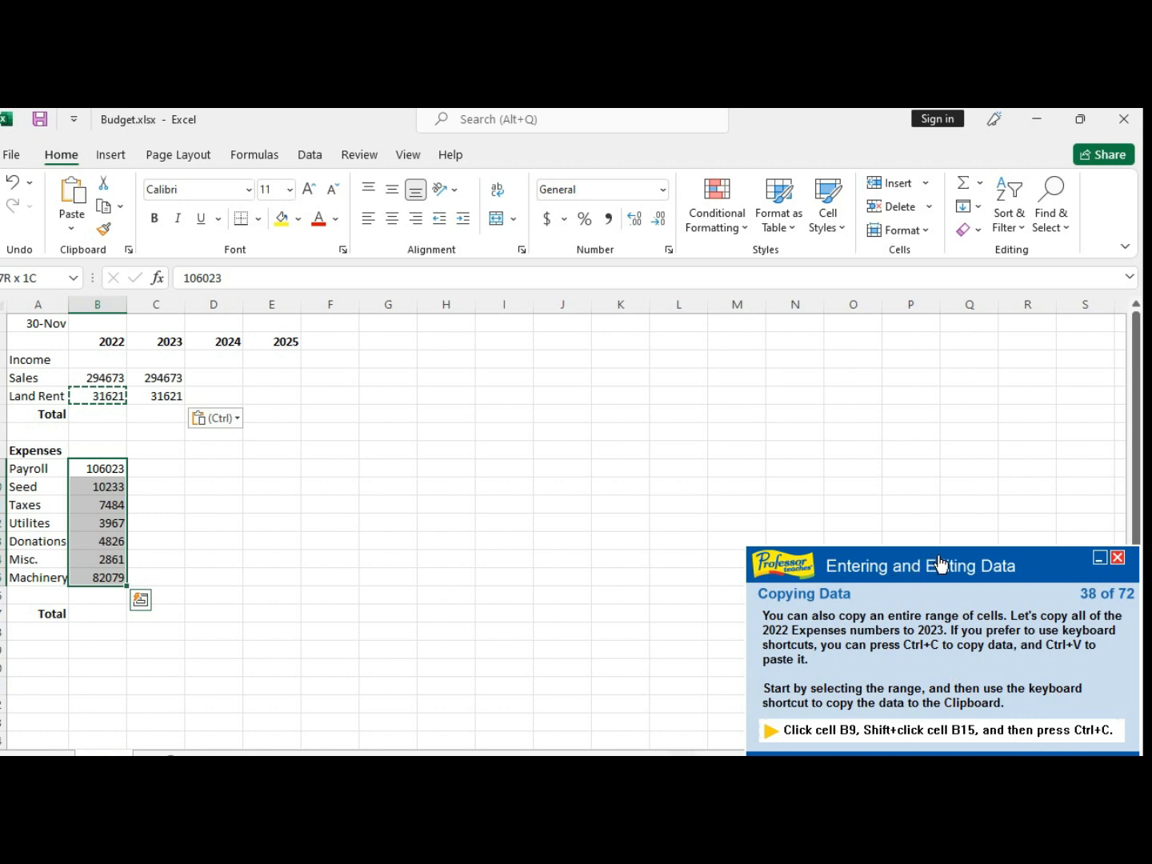
key(ctrl+c)
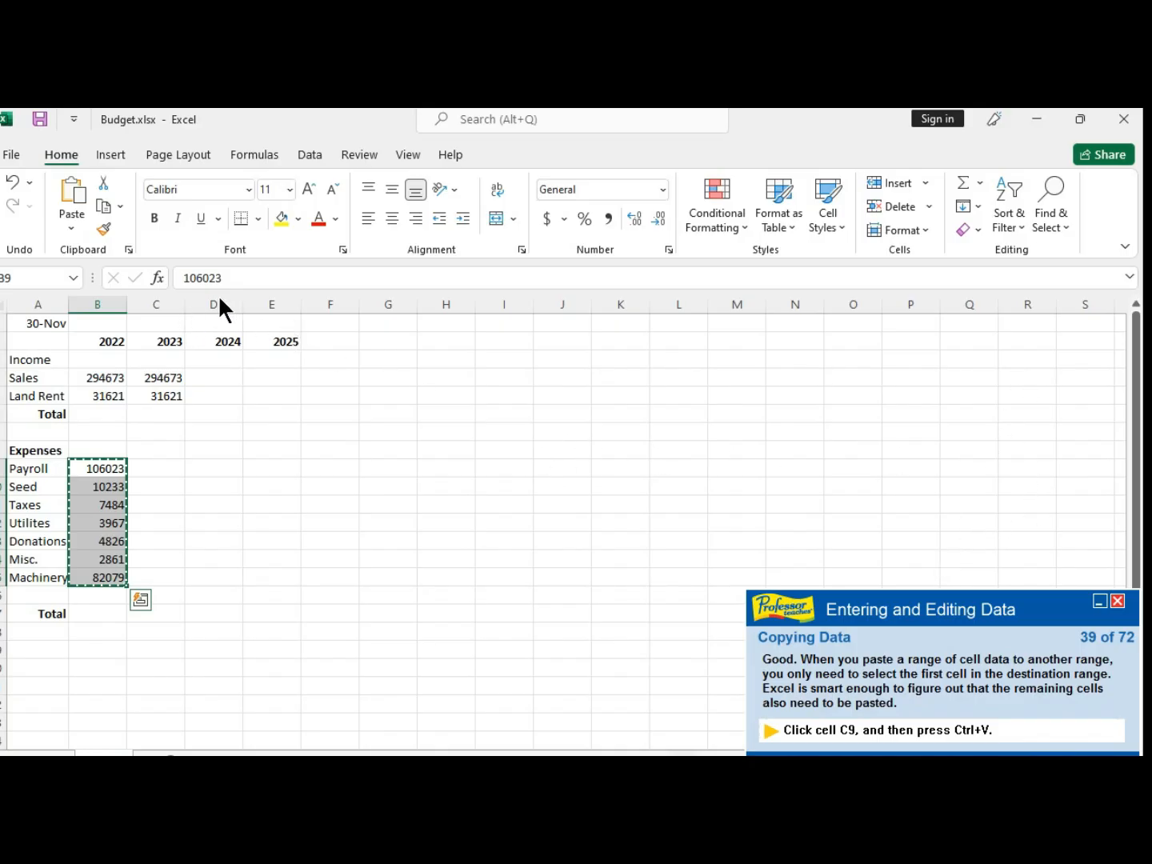
click(148, 468)
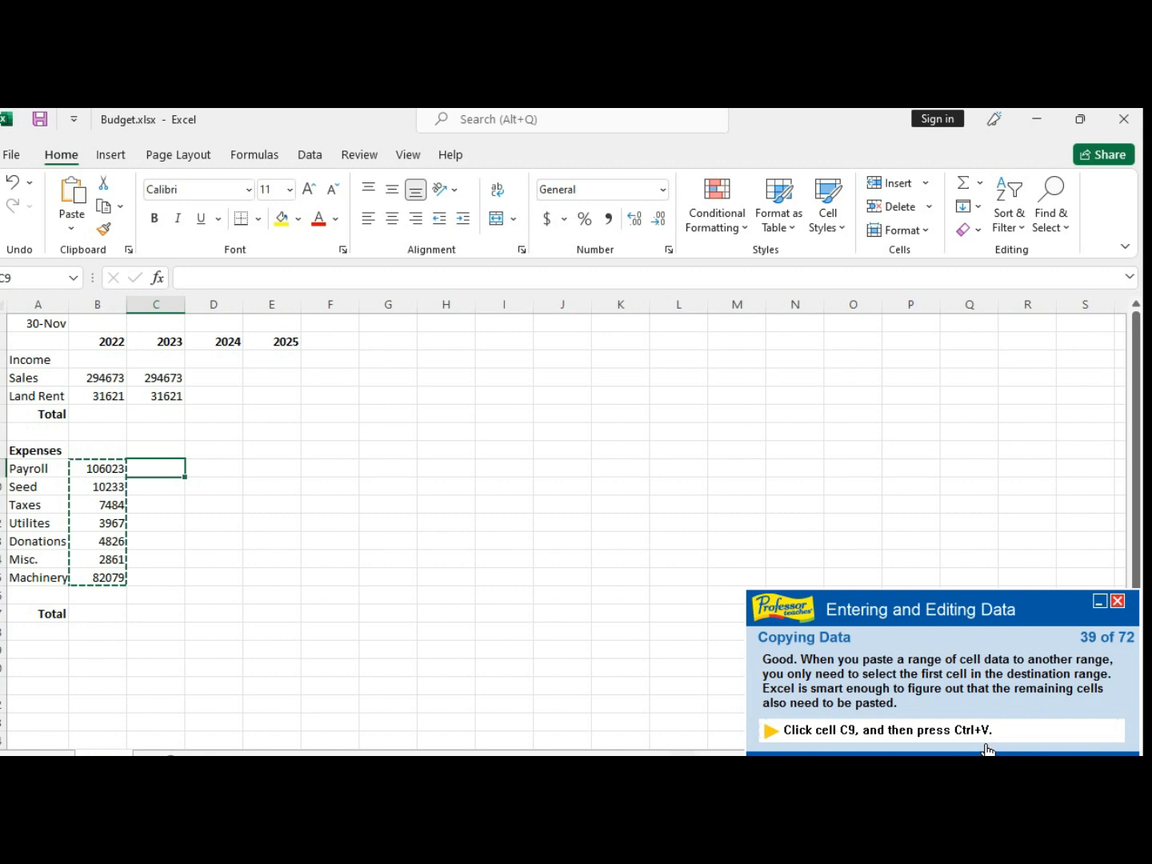
key(ctrl+v)
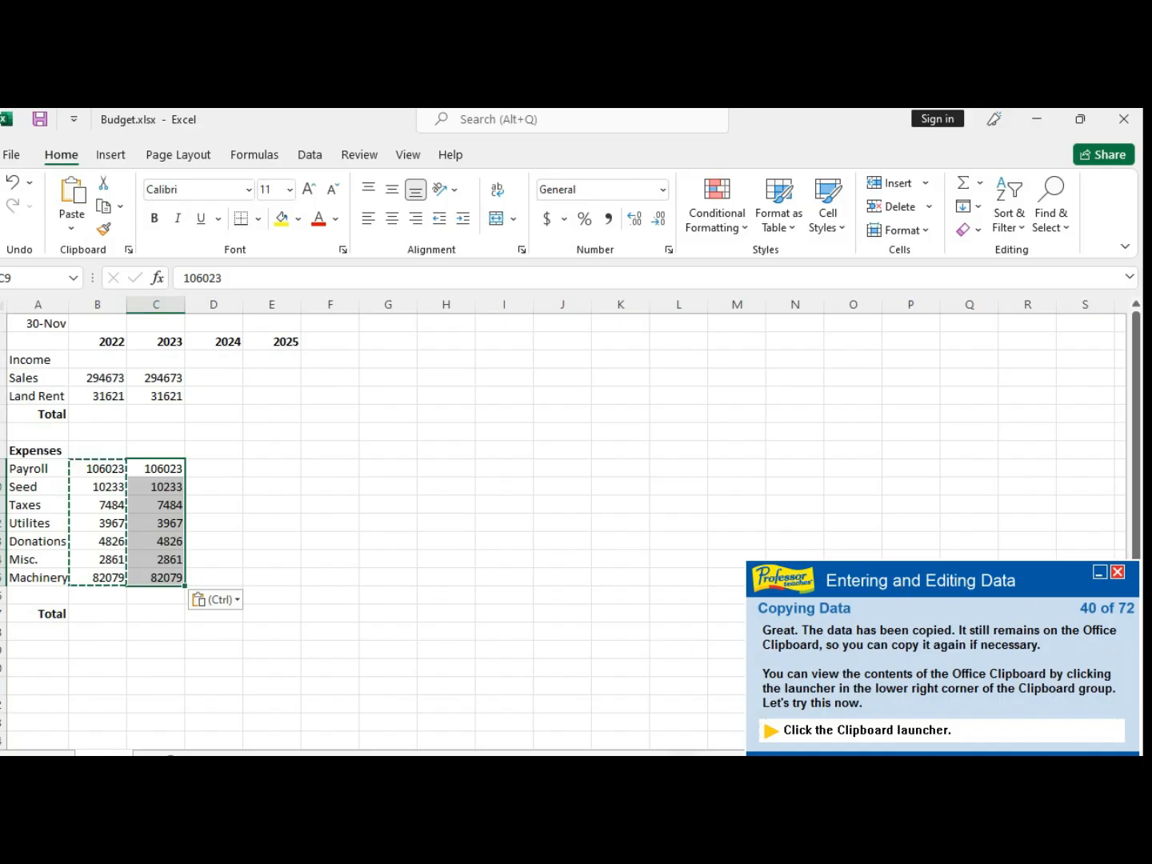
- Open the Office Clipboard task pane
click(234, 600)
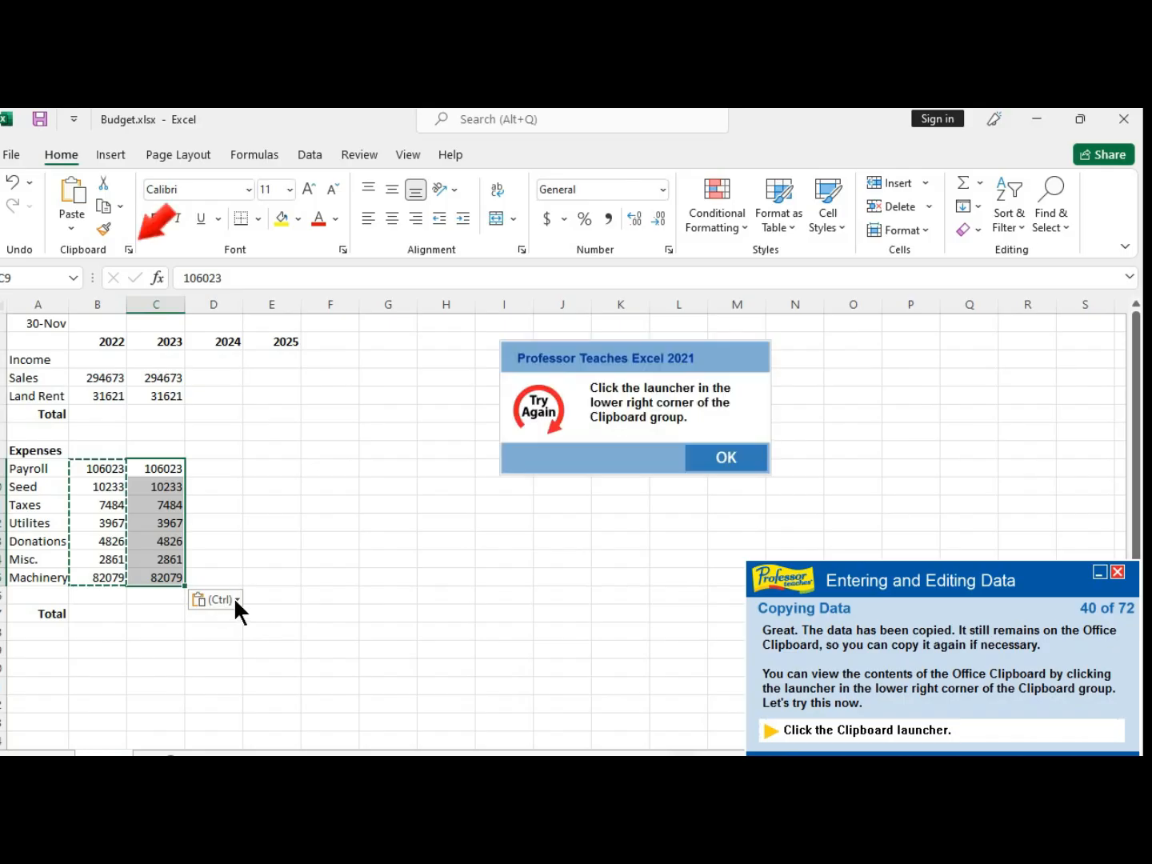
click(726, 464)
click(129, 248)
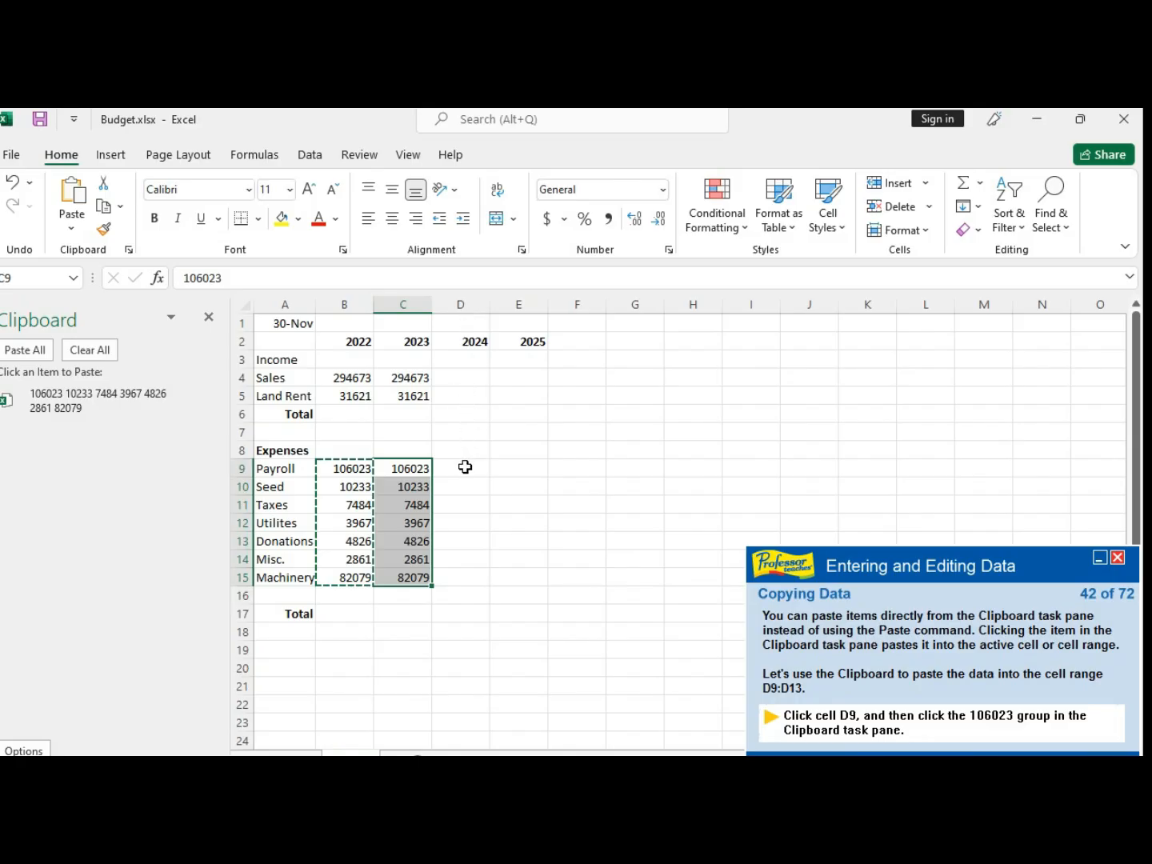
- Paste the copied expense values from the Office Clipboard into column D starting at D9, then close the Clipboard pane
click(465, 467)
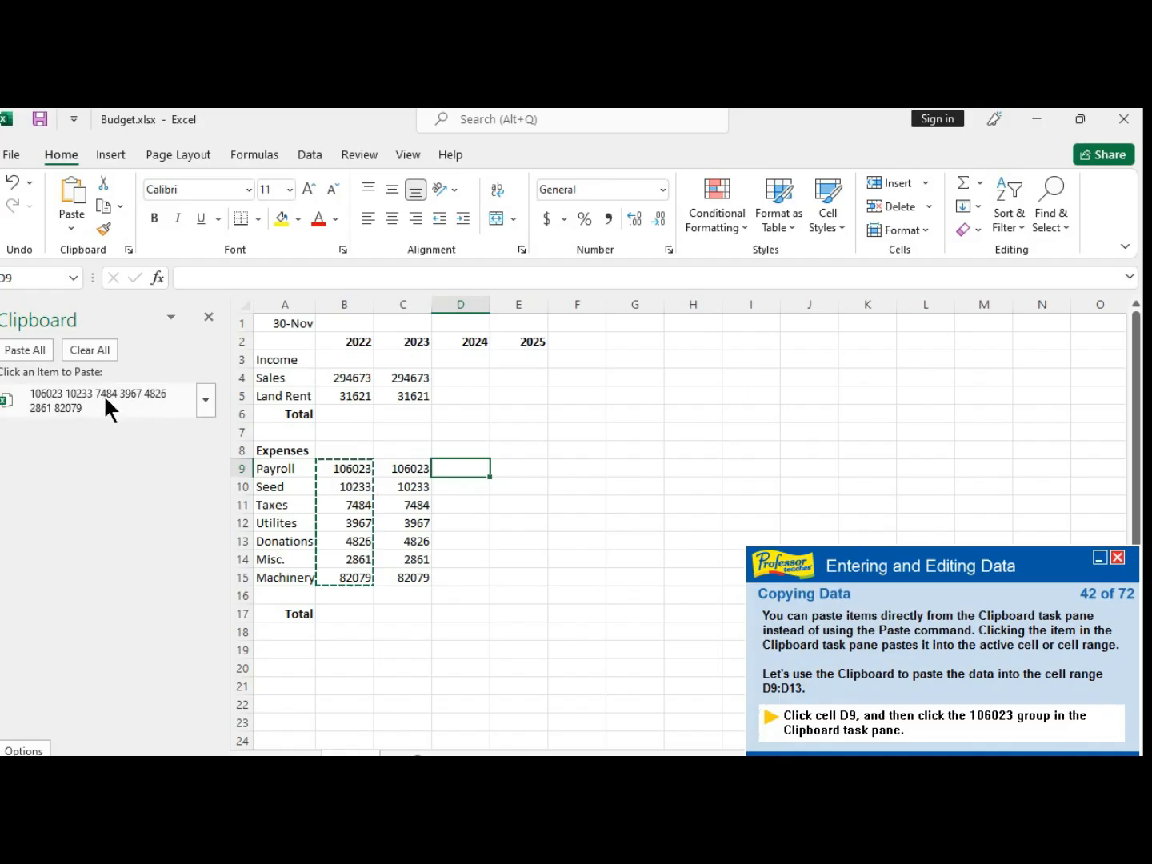
click(60, 392)
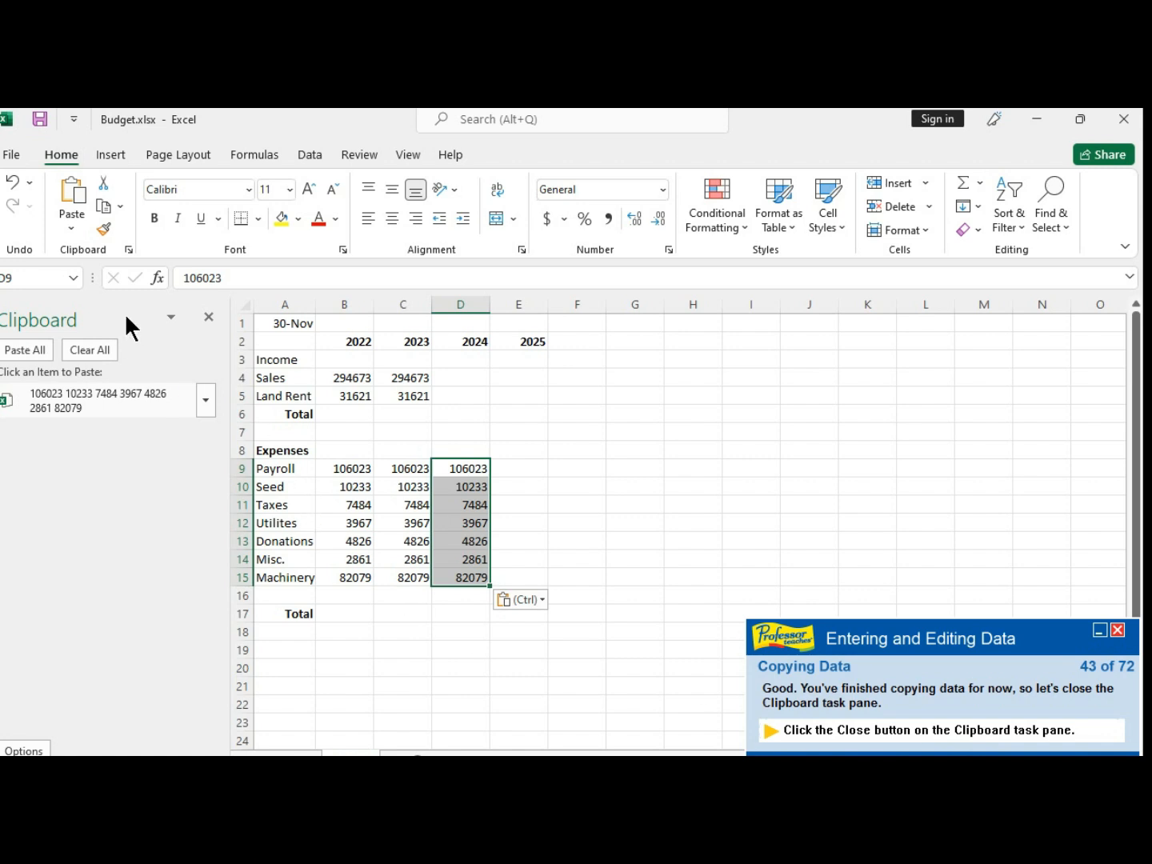
click(207, 315)
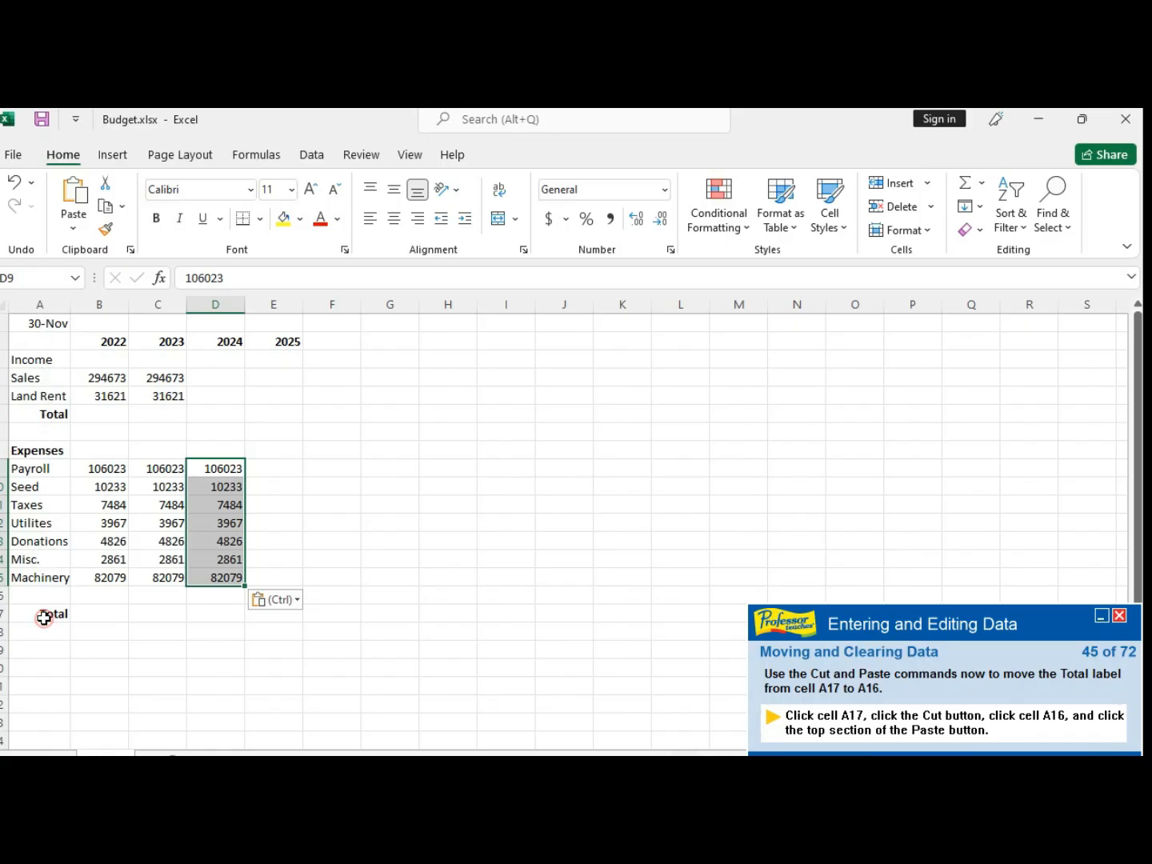
- Move the Total label from cell A17 to A16 using Cut and Paste
click(44, 621)
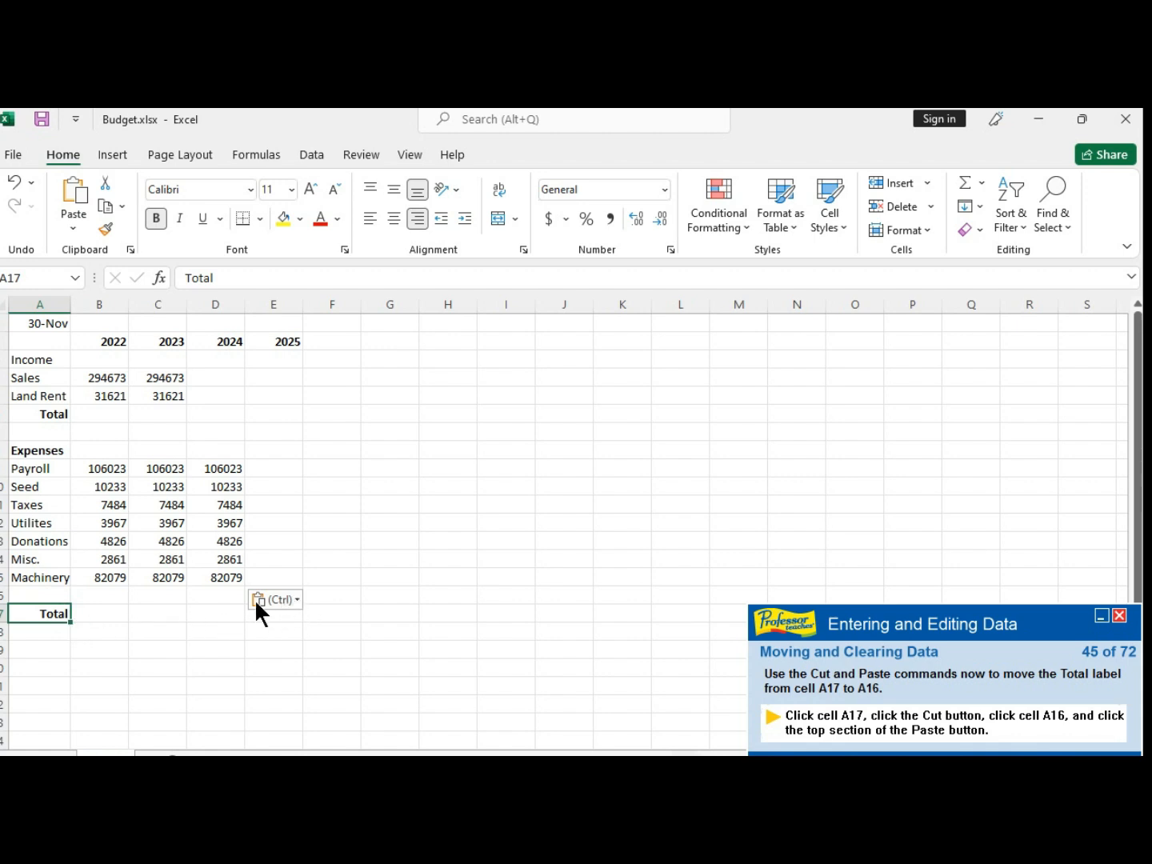
click(203, 613)
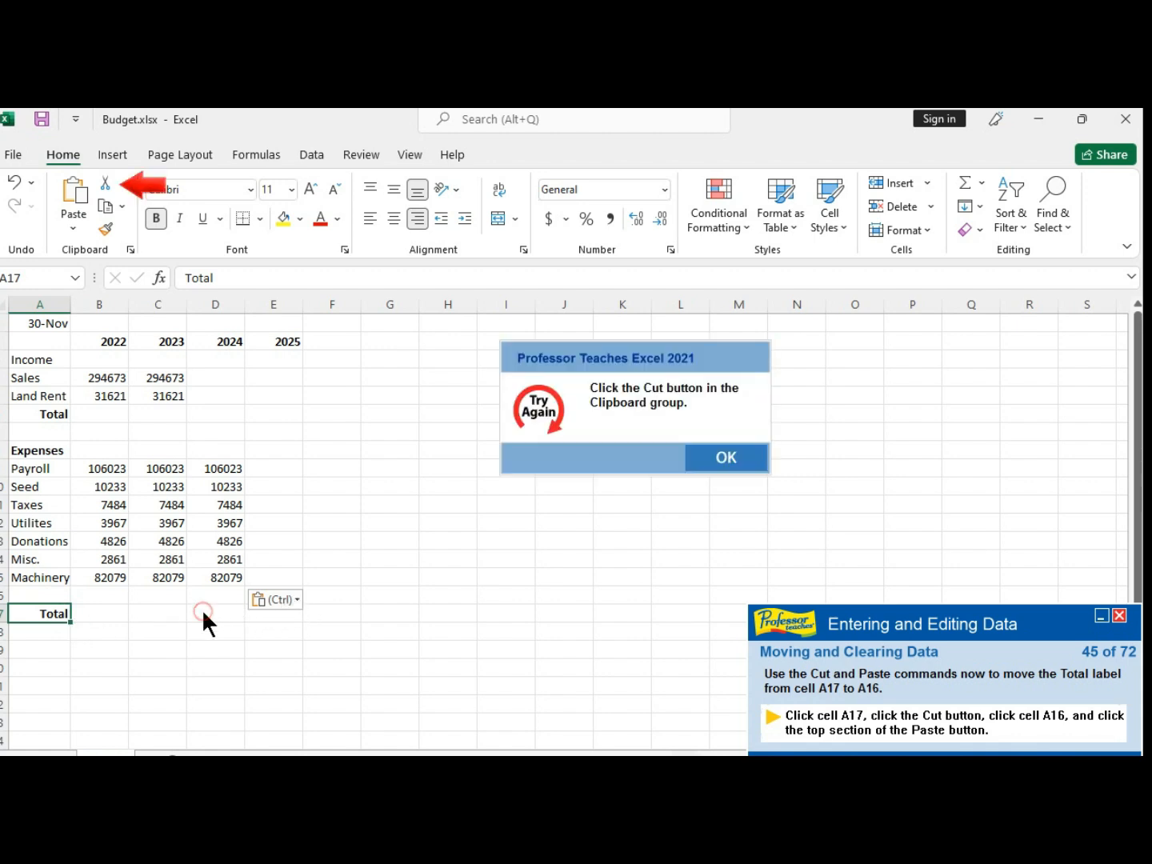
click(727, 466)
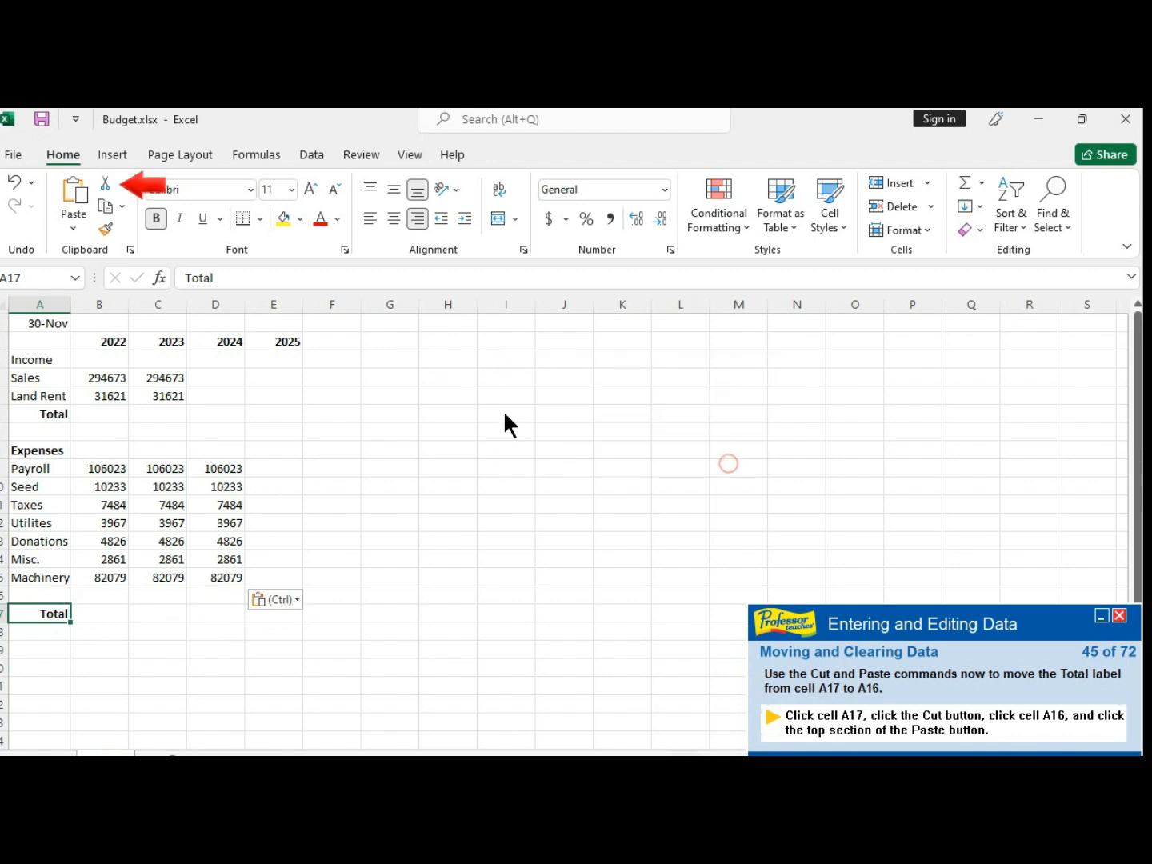
click(103, 192)
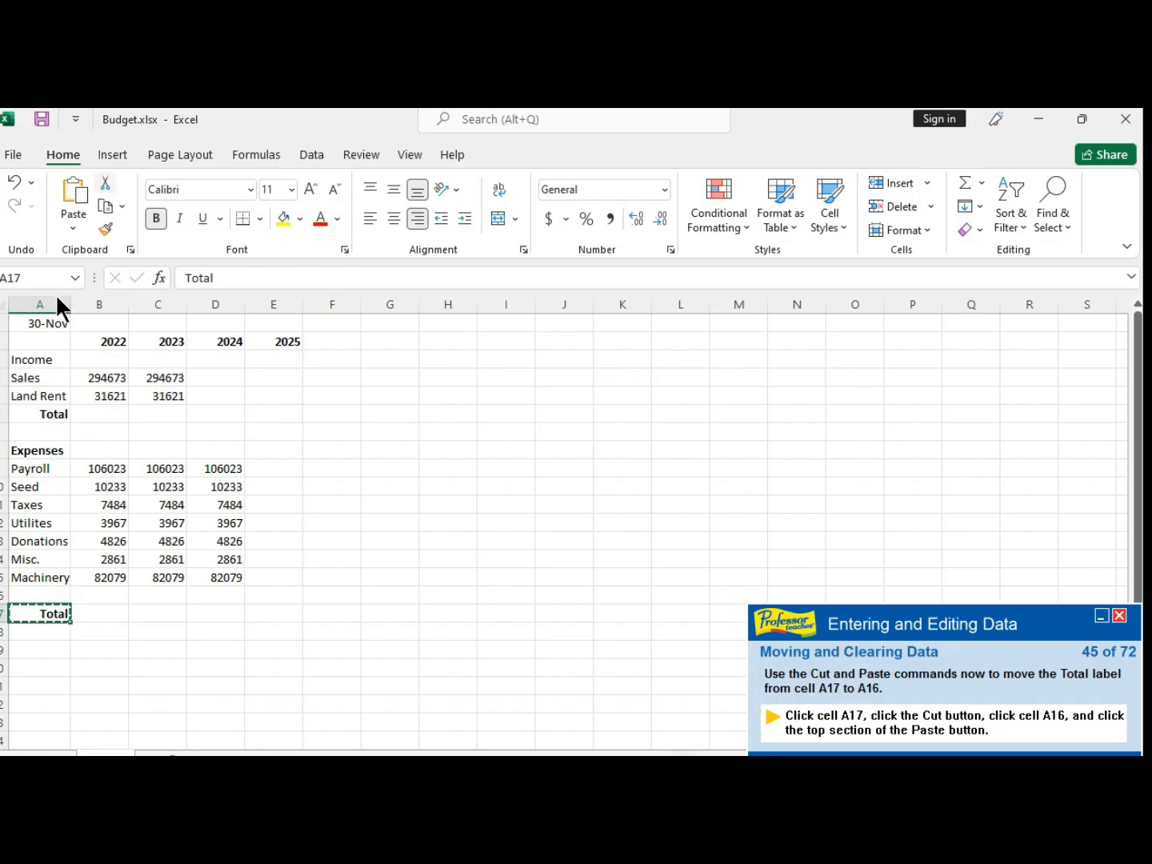
click(44, 594)
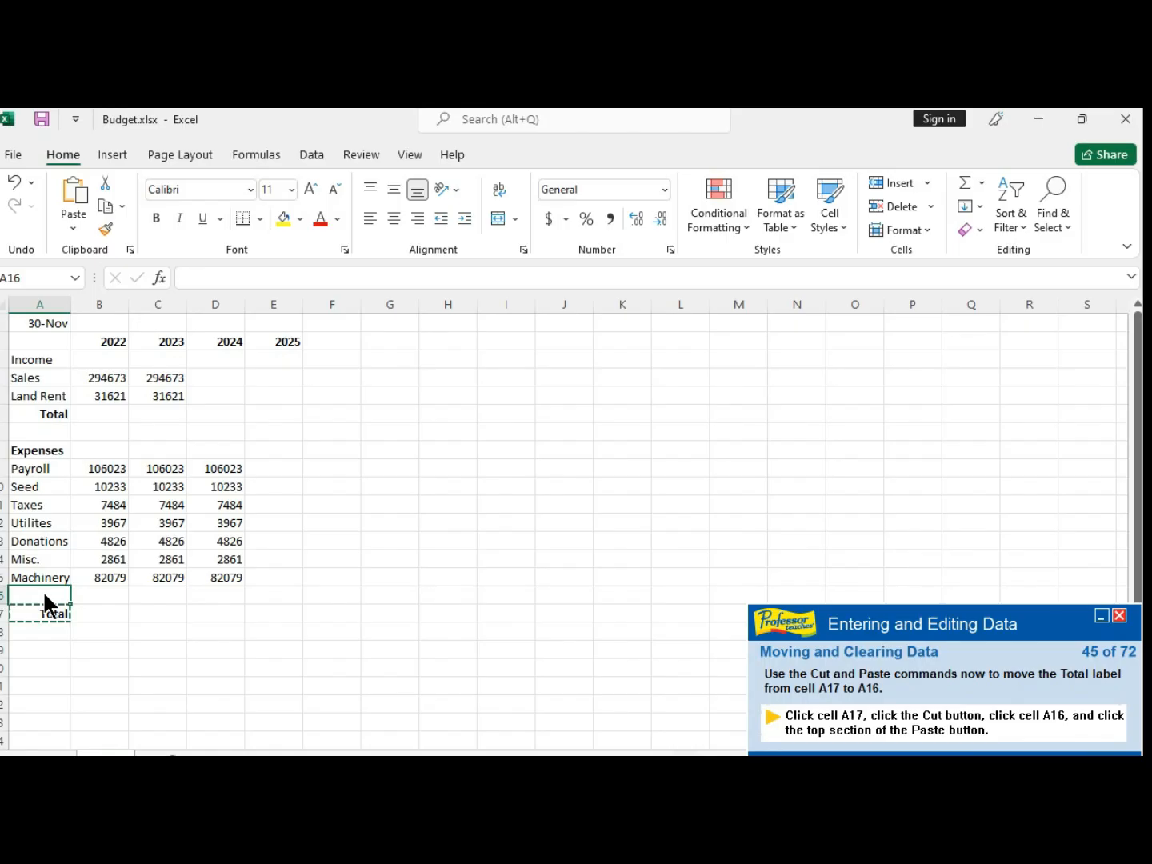
click(77, 196)
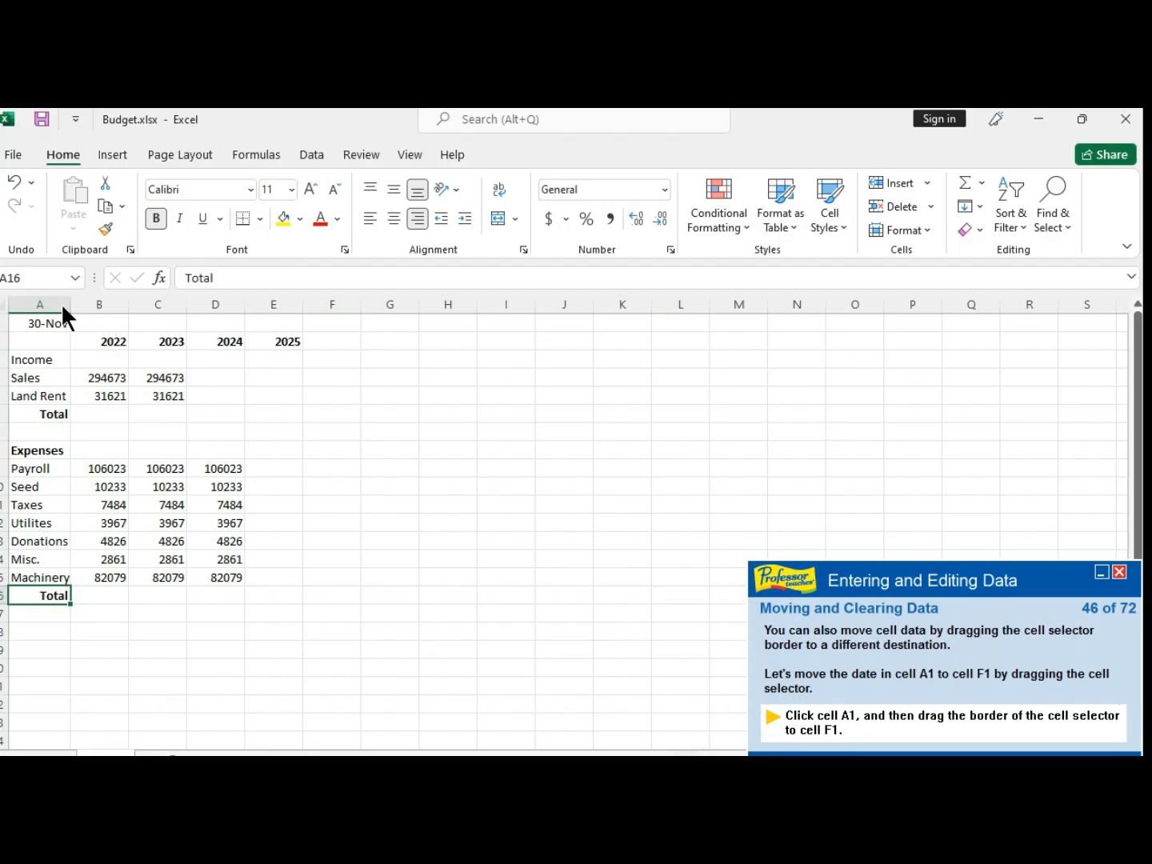
- Drag the 30-Nov date from cell A1 to F1, then delete it from F1
click(44, 328)
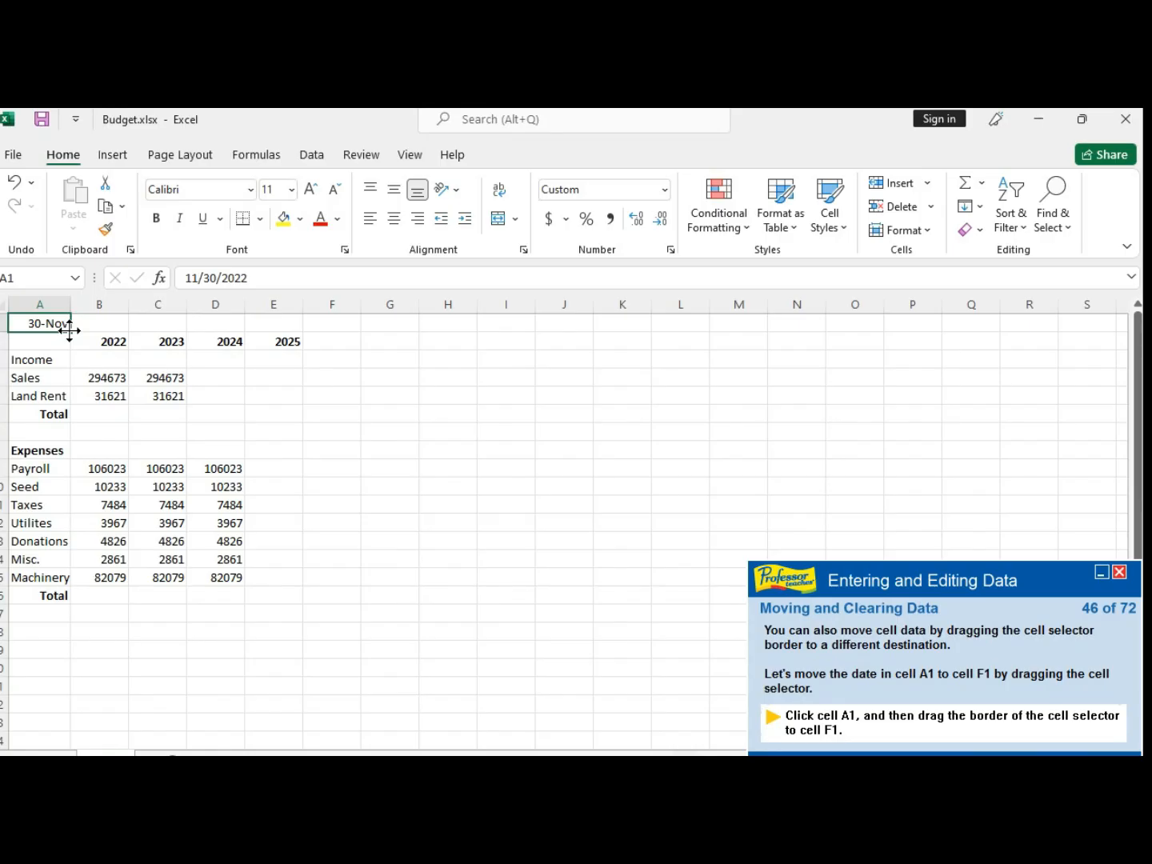
drag(69, 330, 332, 328)
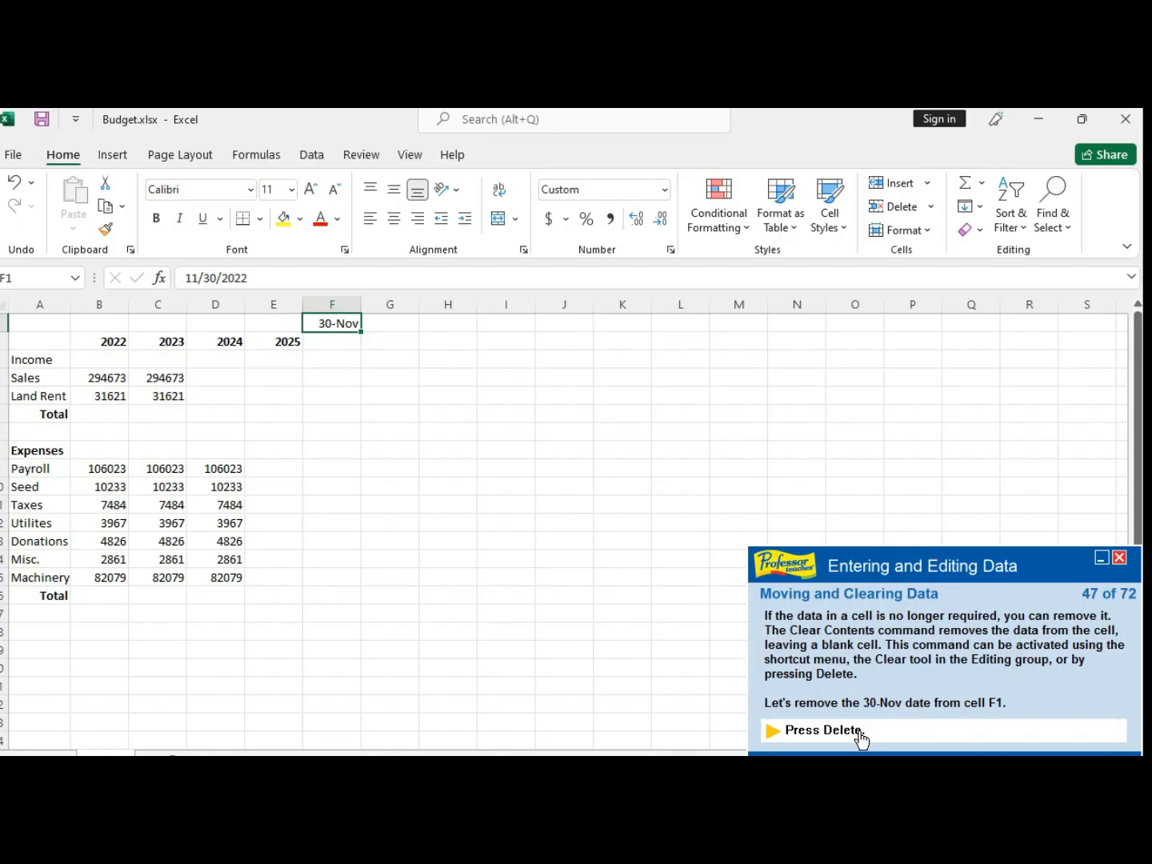
key(Delete)
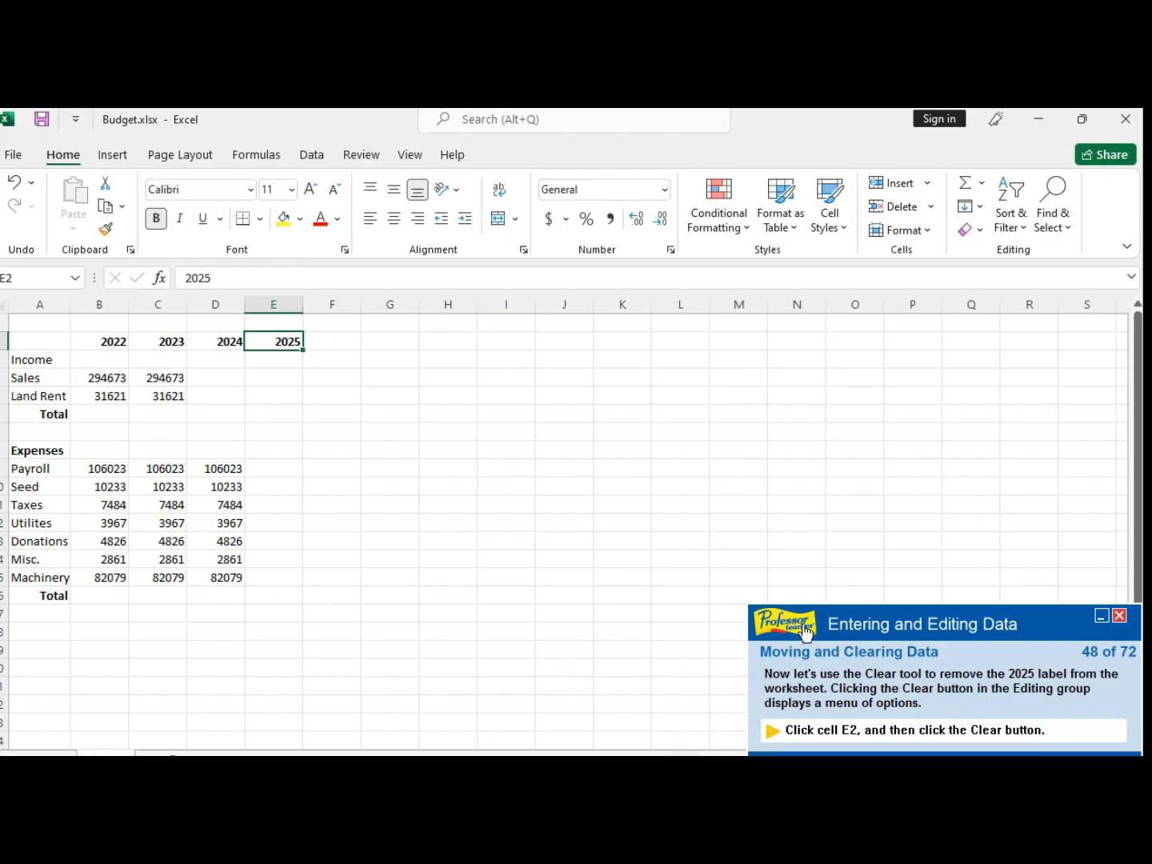
- Clear the contents of the 2025 label in cell E2 with the Clear tool
click(1006, 748)
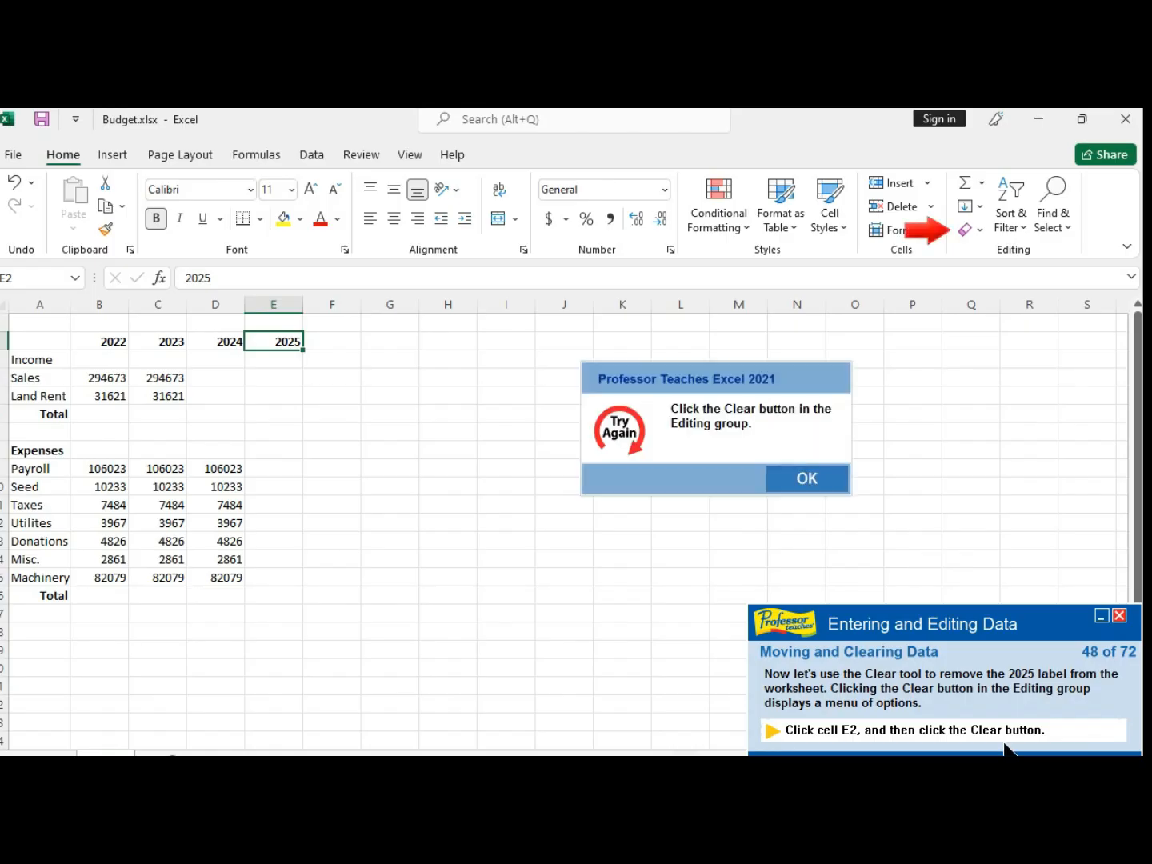
click(800, 480)
click(971, 228)
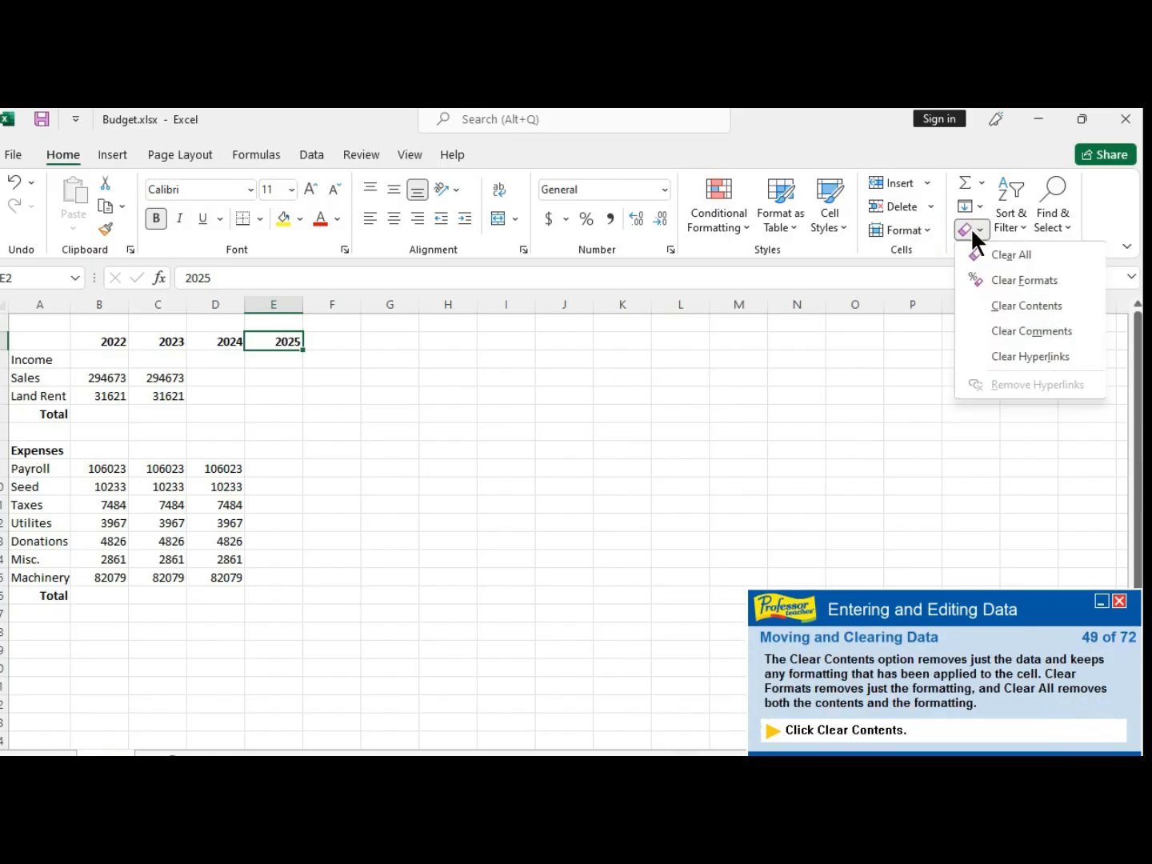
click(1027, 305)
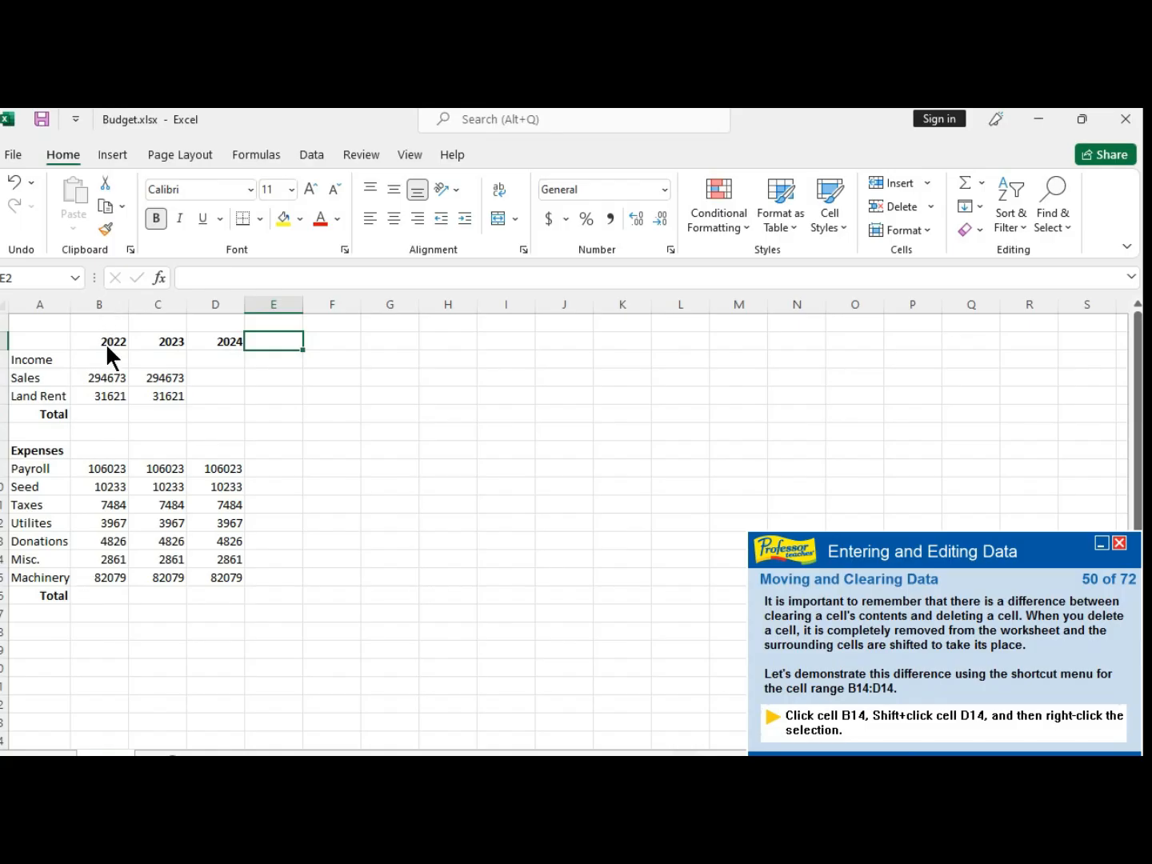
- Delete the cells B14:D14 from the shortcut menu, shifting the cells below up
click(105, 559)
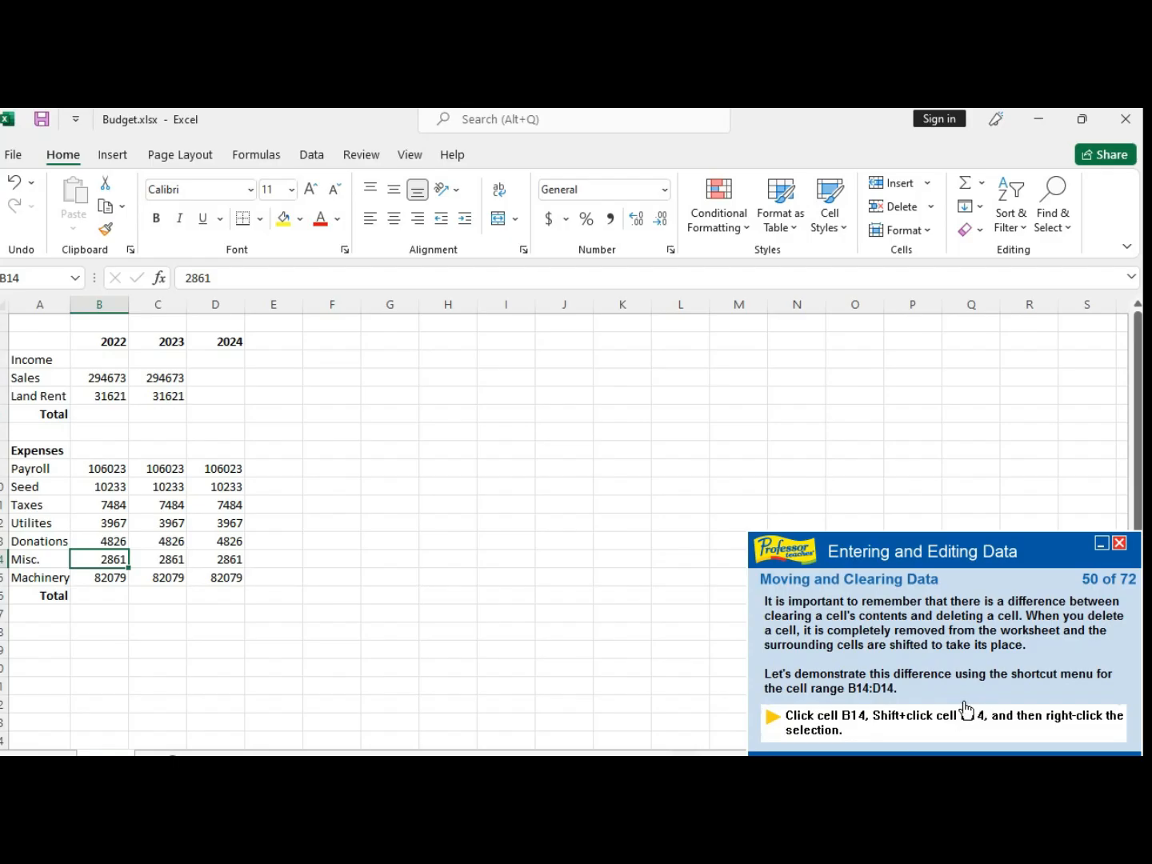
shift+click(228, 564)
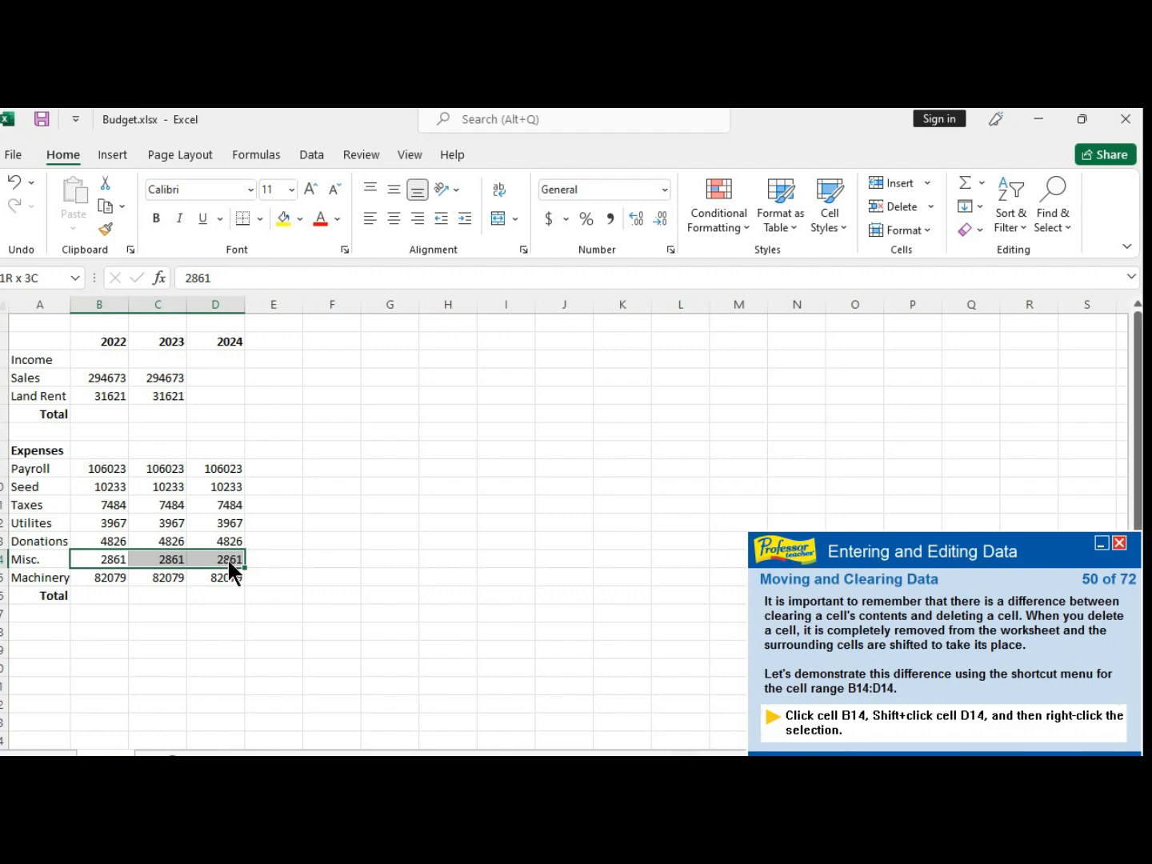
right_click(228, 565)
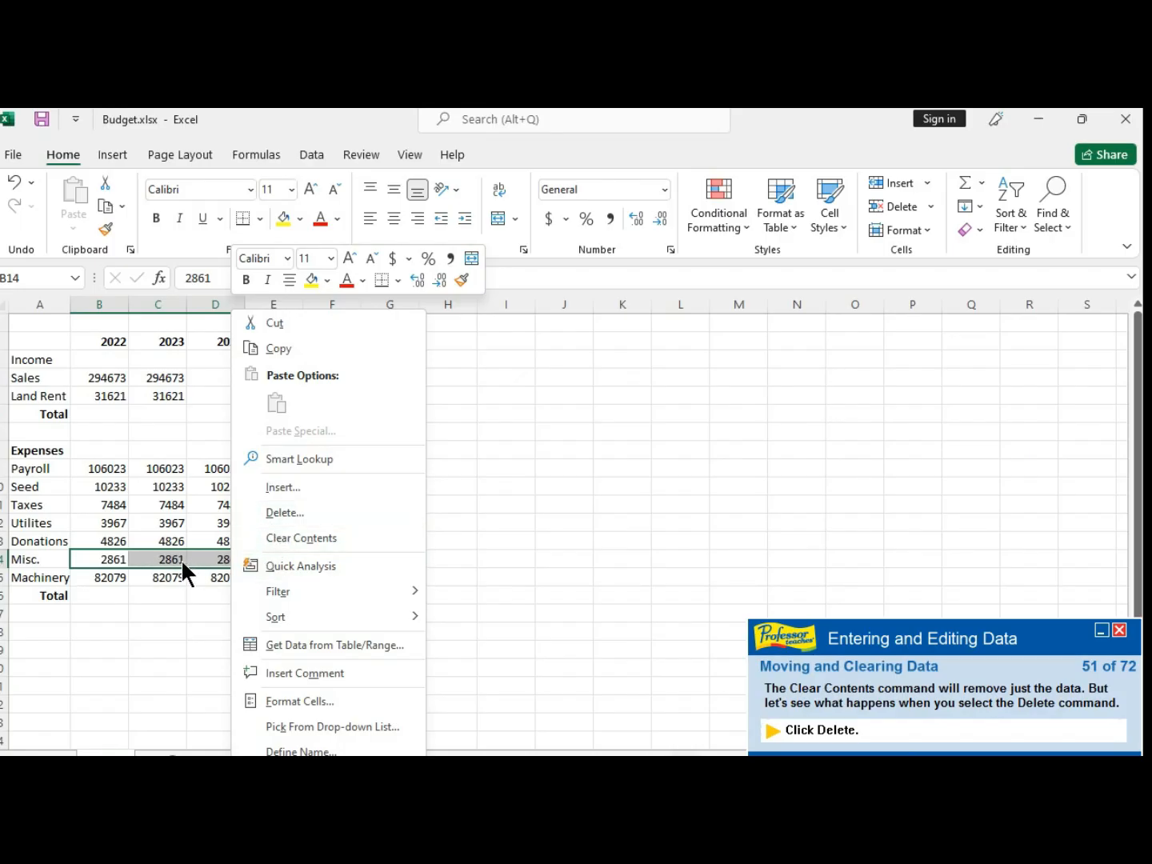
click(298, 511)
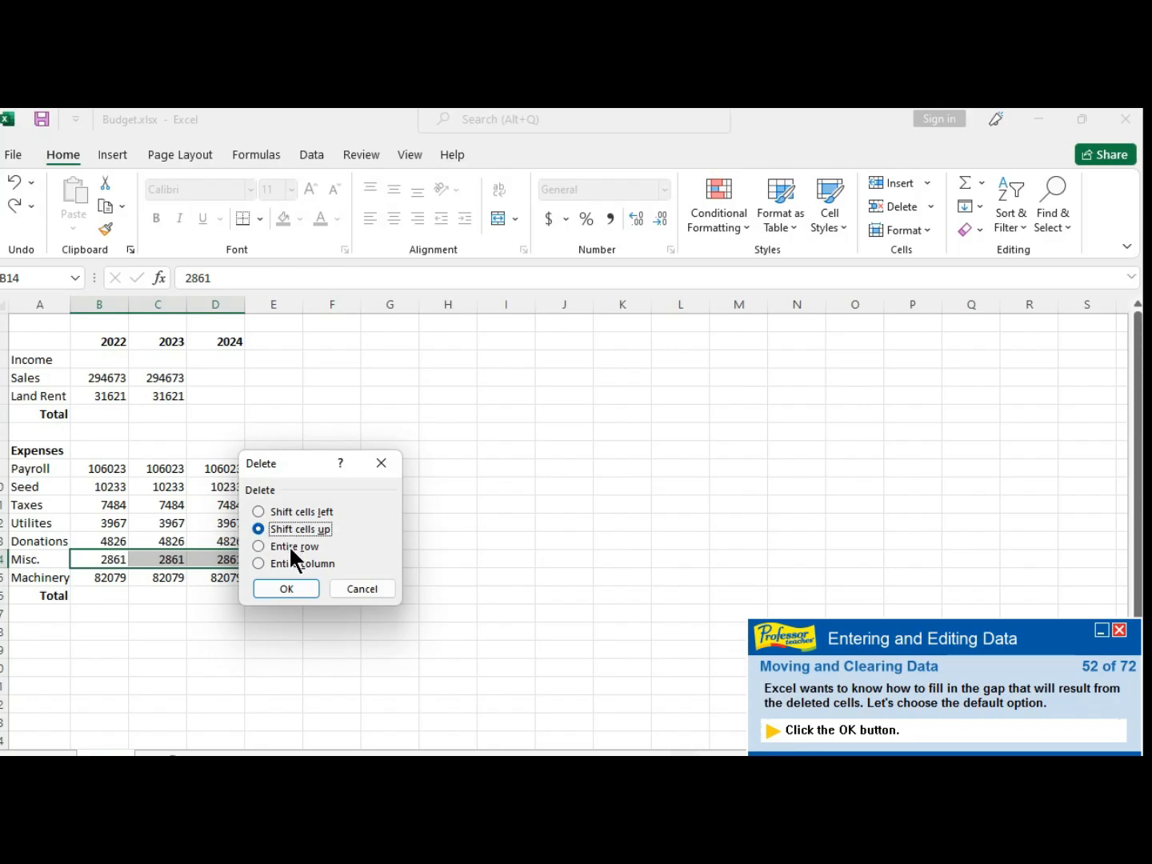
click(286, 590)
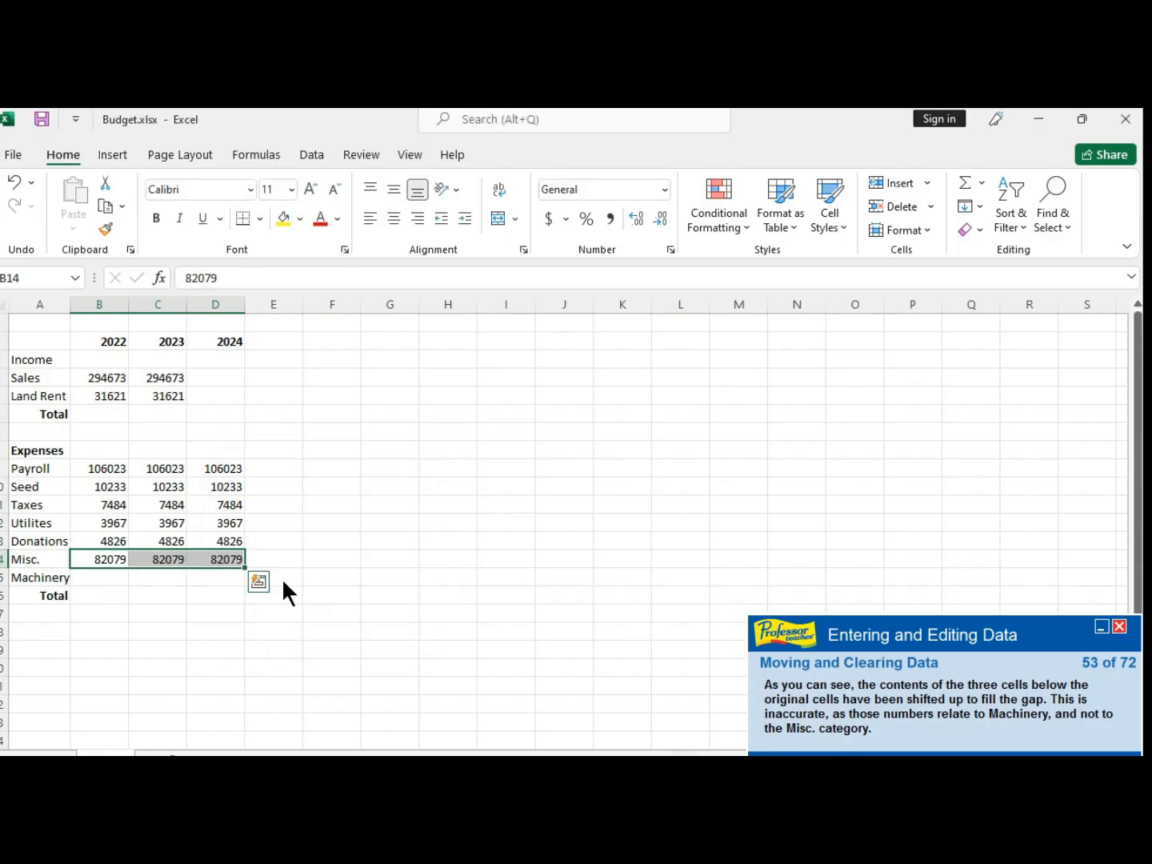
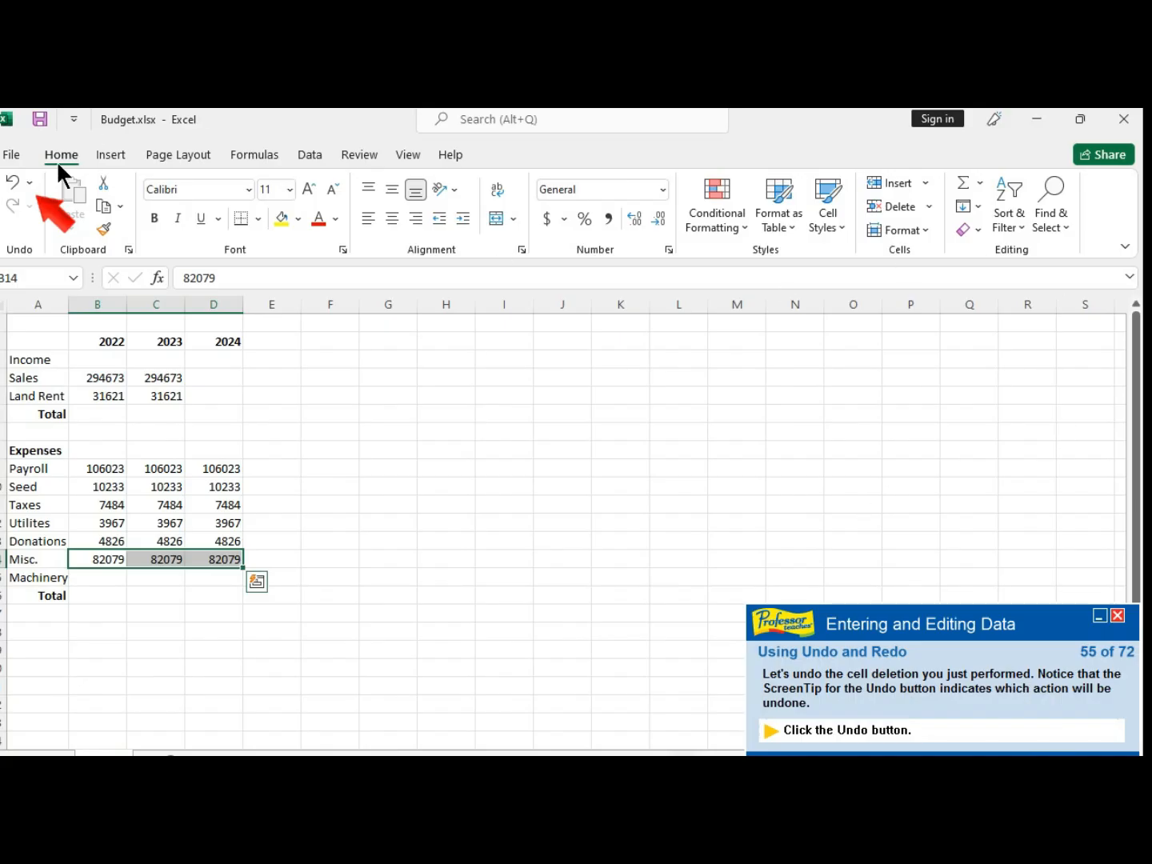
- Undo the deletion of cells B14:D14
click(13, 184)
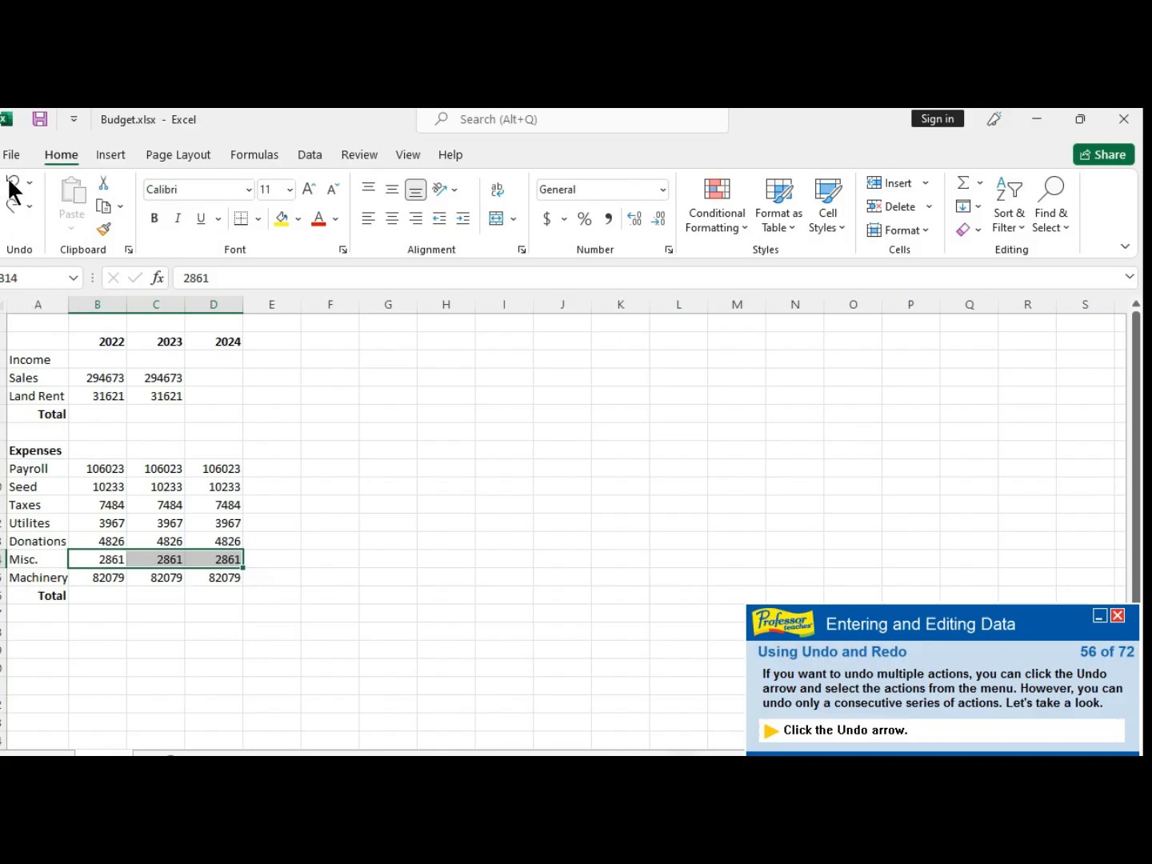
click(12, 205)
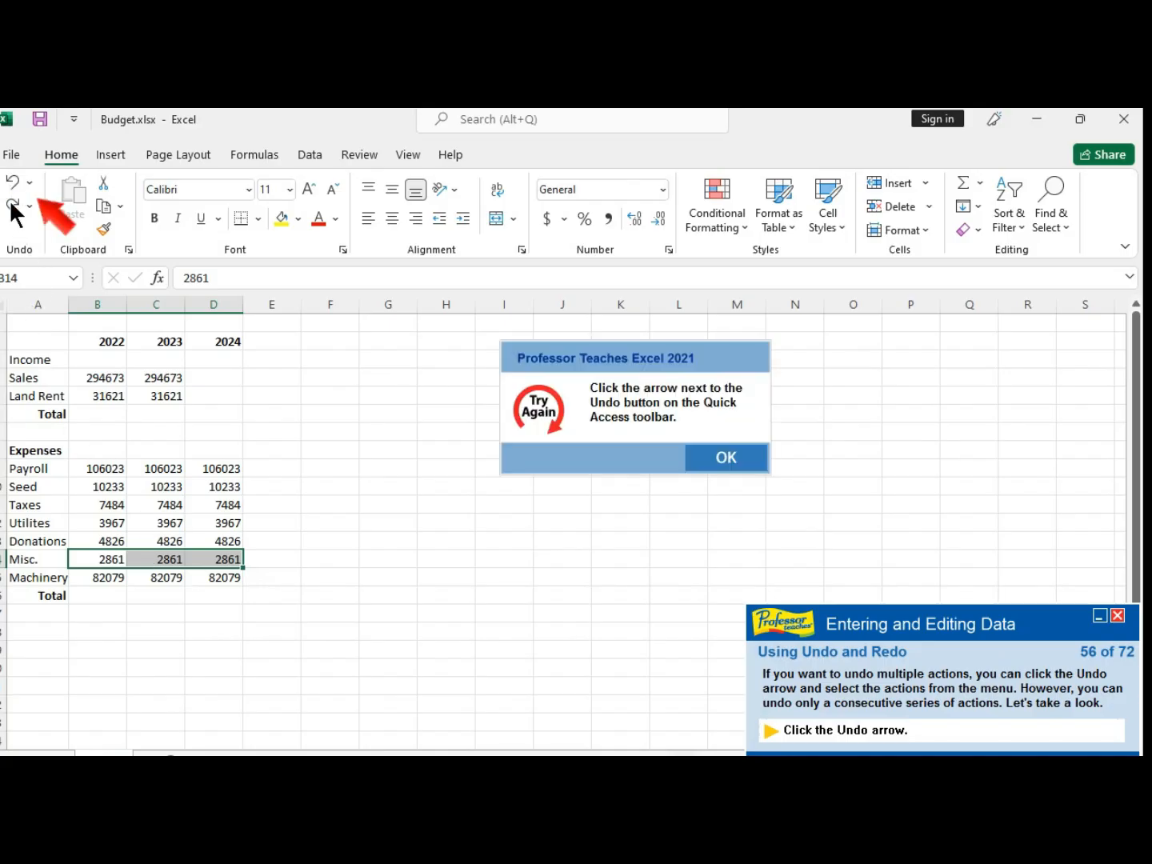
click(710, 454)
click(12, 182)
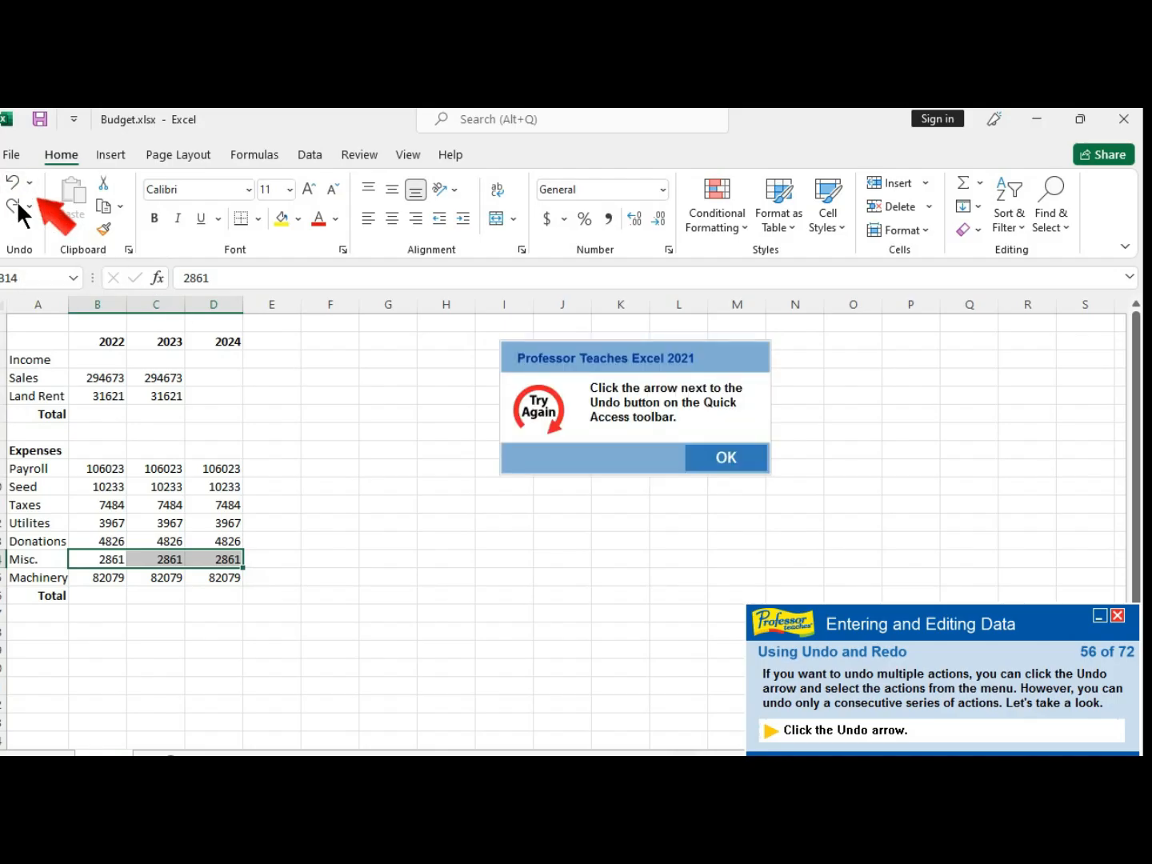
click(714, 455)
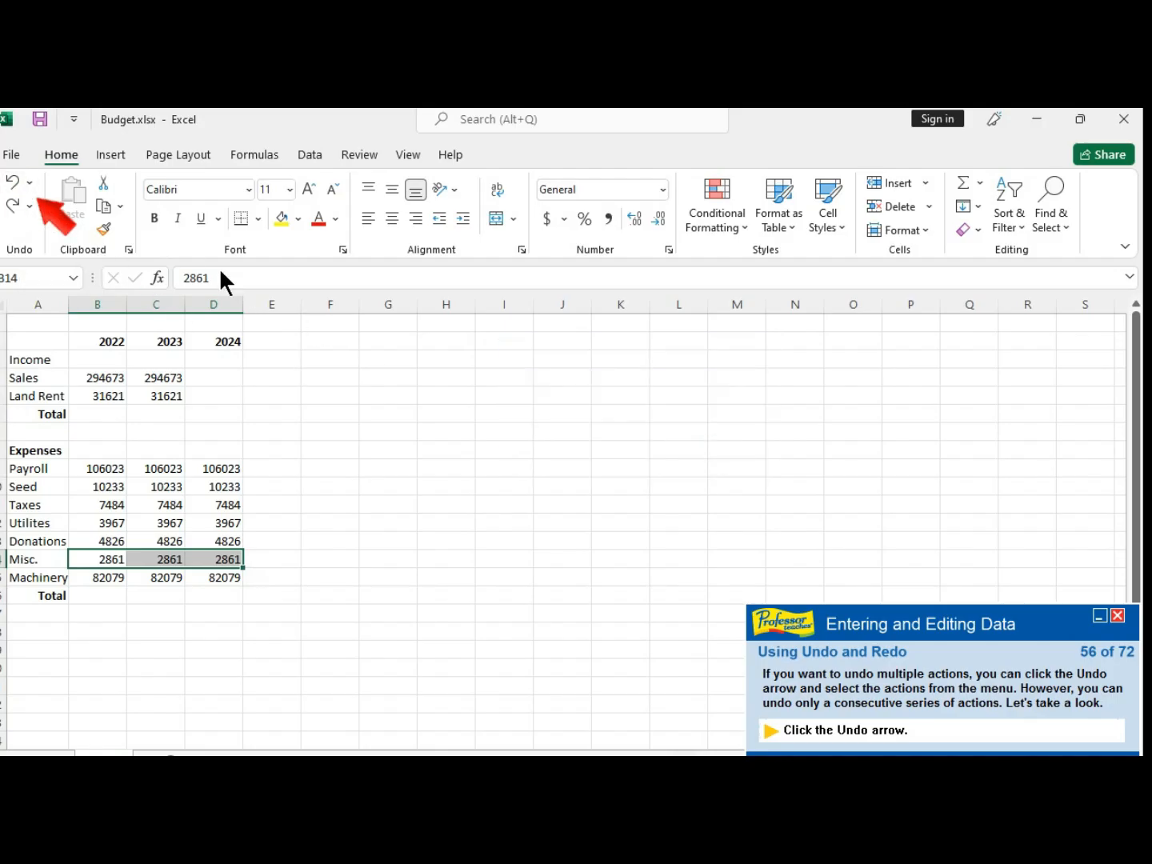
- Undo the last two Clear actions at once from the undo history list
click(29, 183)
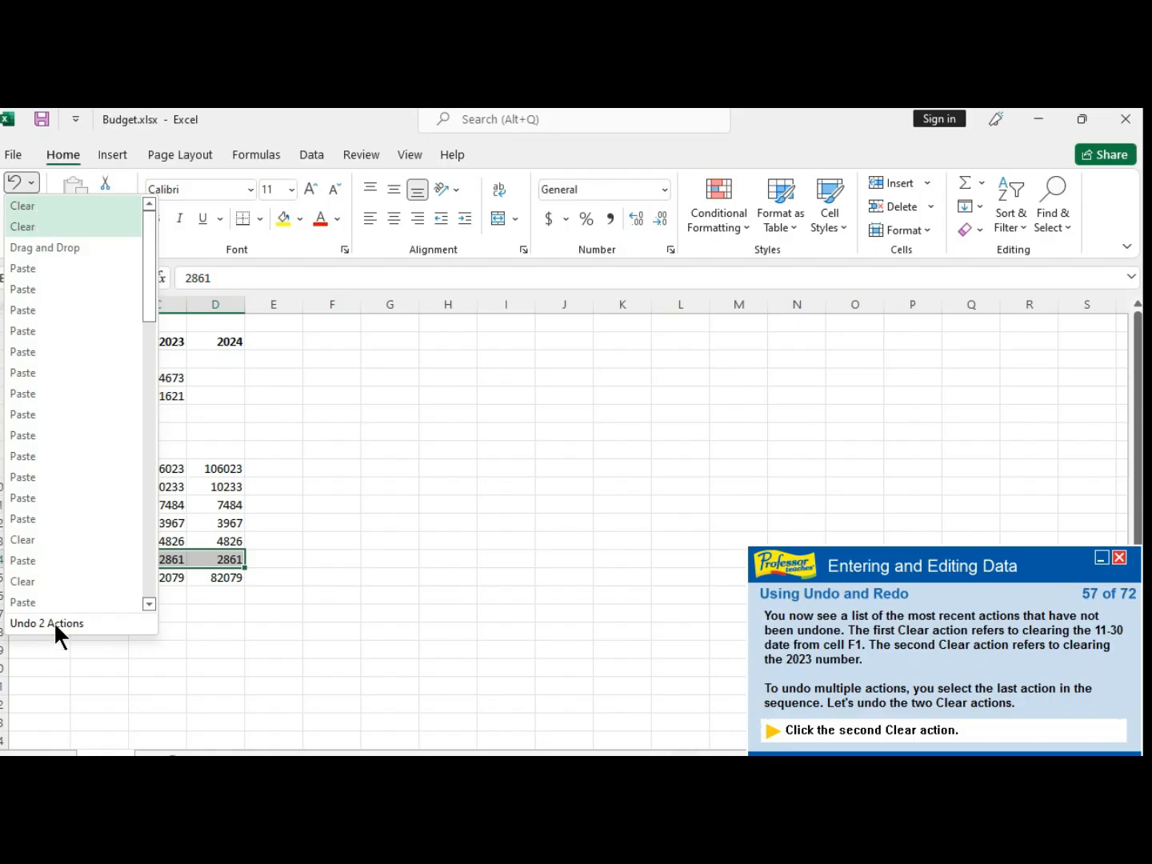
click(25, 215)
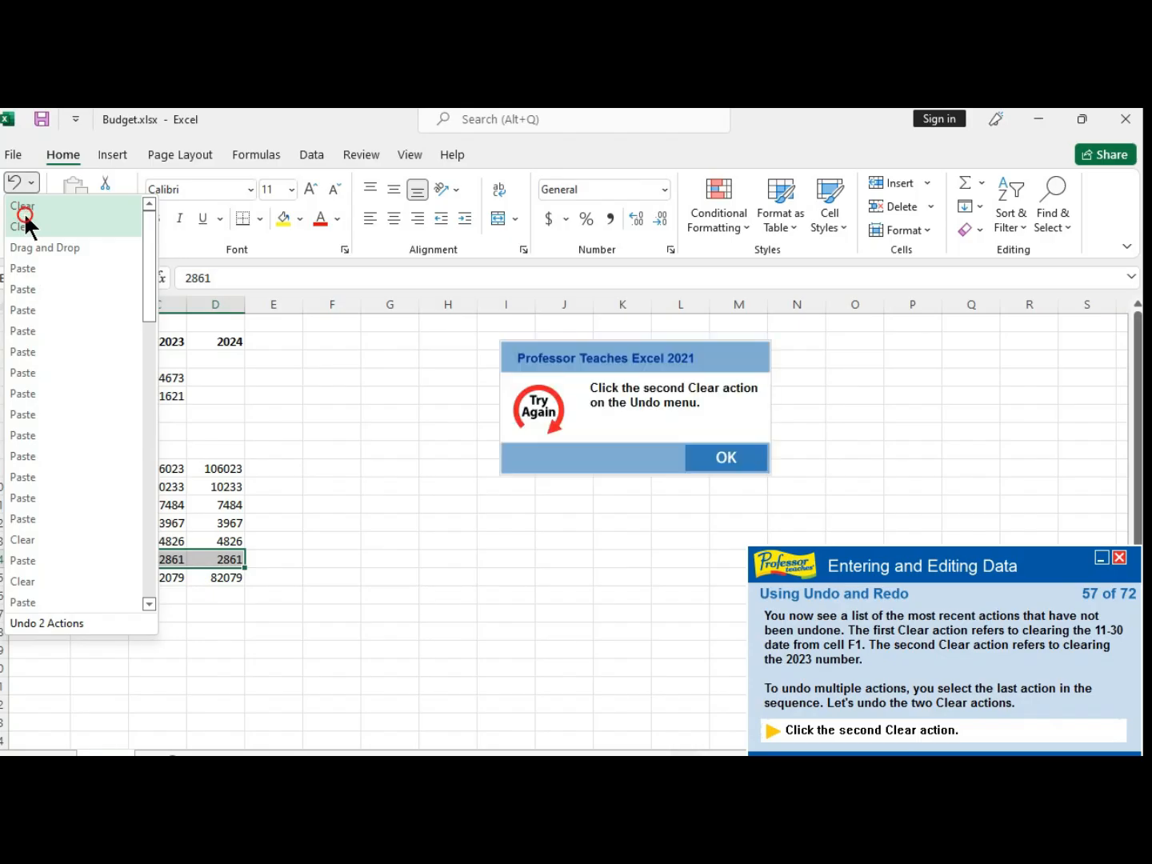
click(716, 456)
click(30, 232)
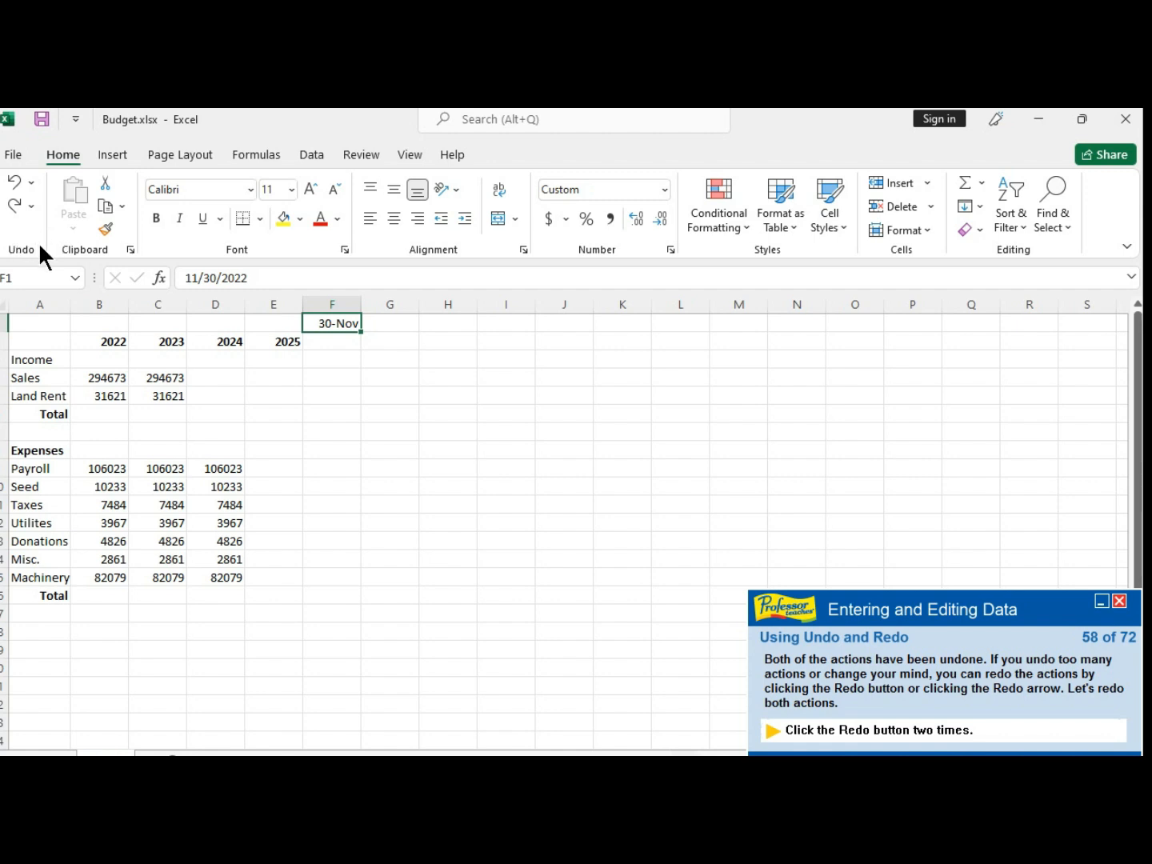
- Redo both undone Clear actions
click(15, 205)
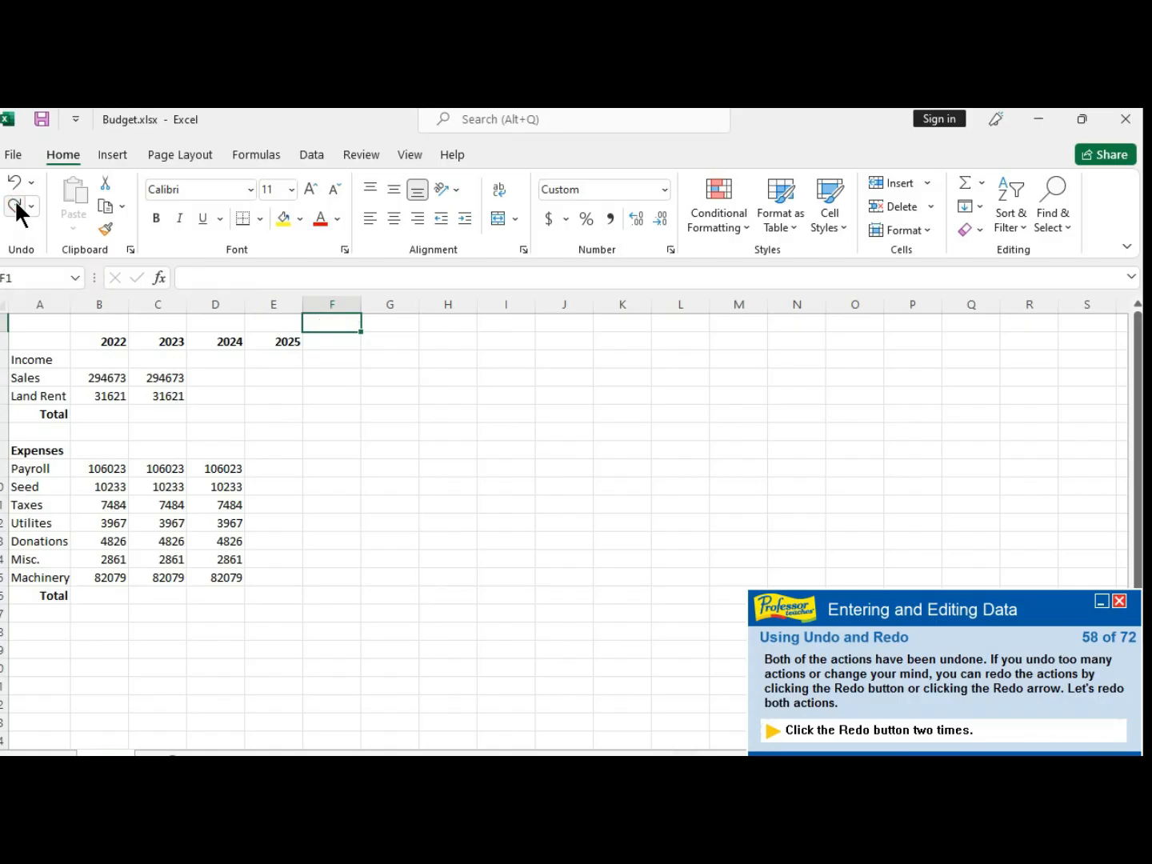
click(16, 205)
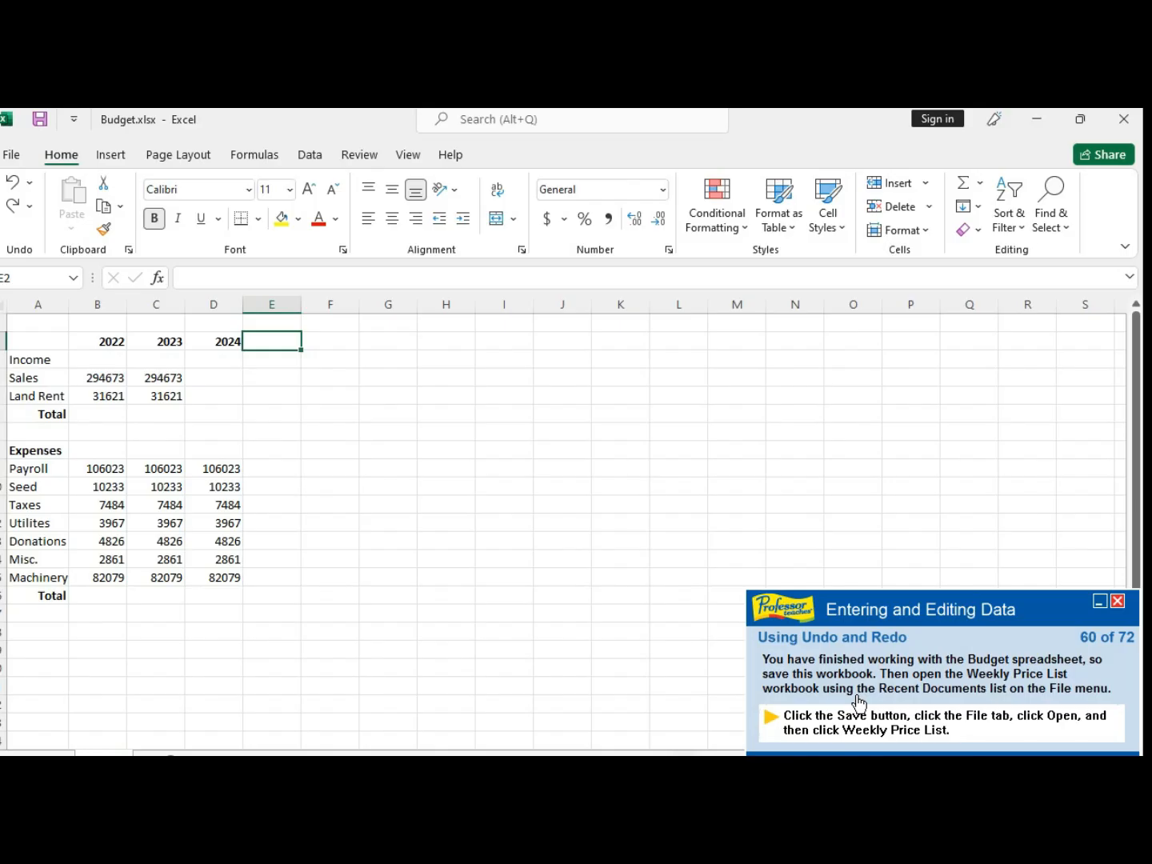
- Save the Budget workbook
click(16, 152)
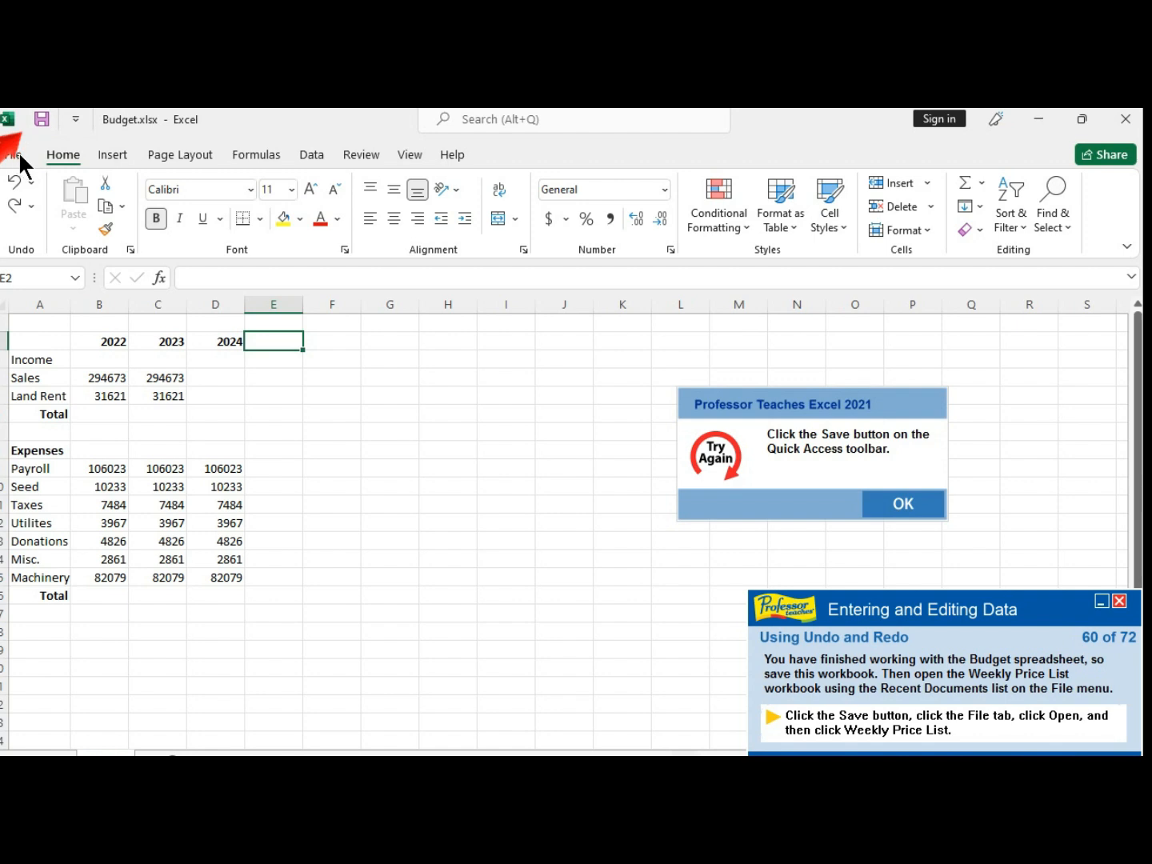
click(920, 506)
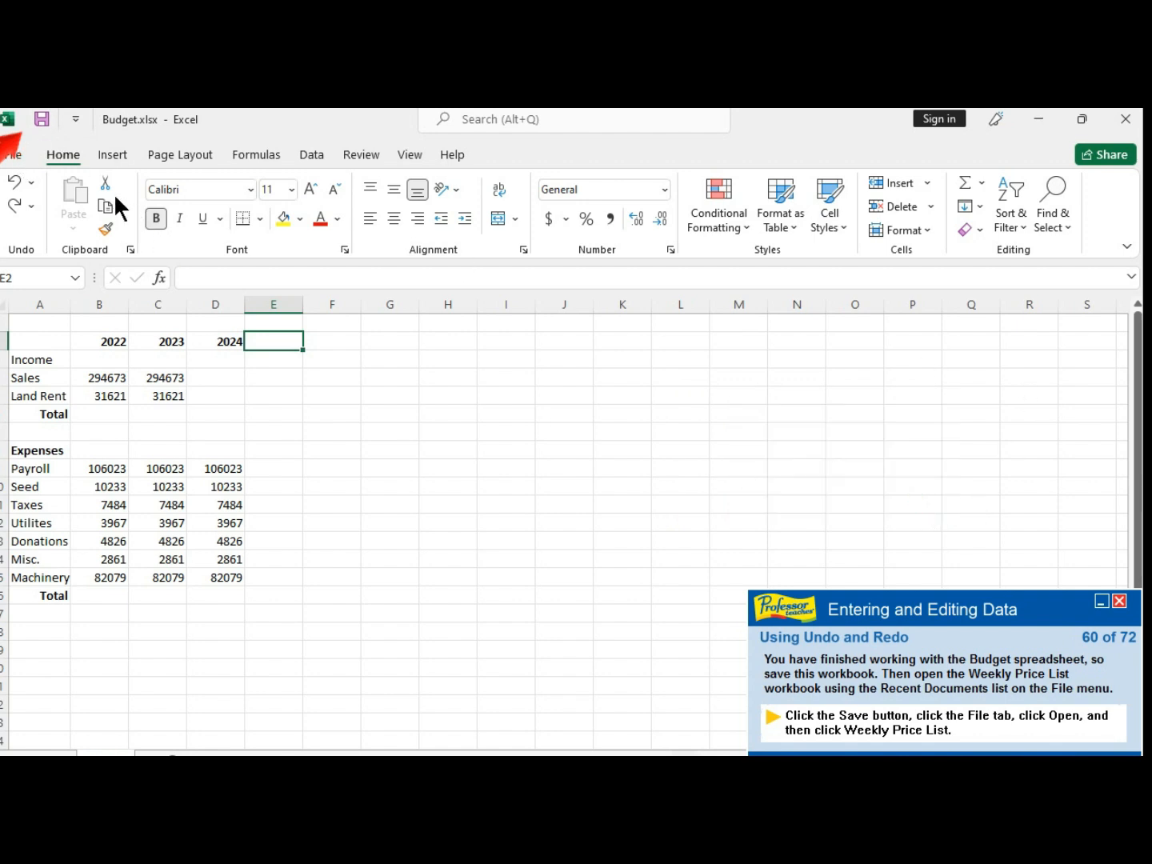
click(43, 118)
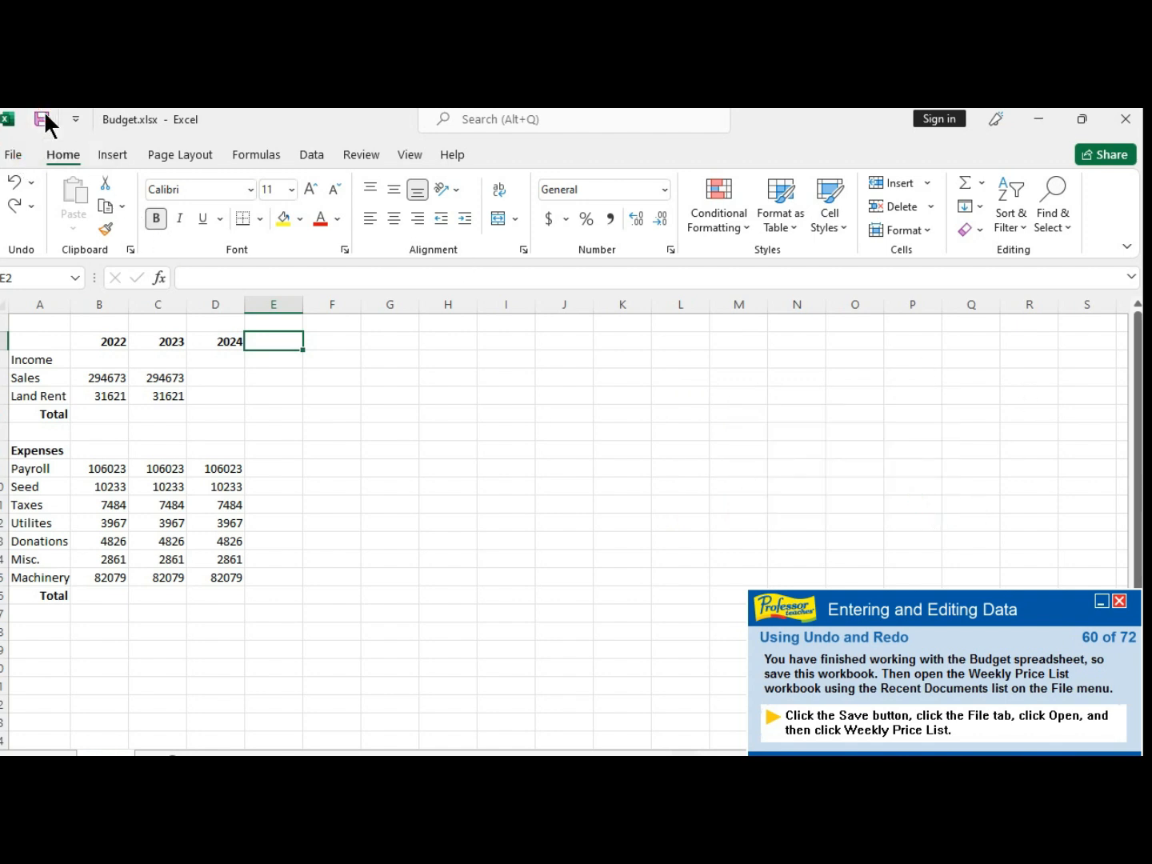
- Open the Weekly Price List.xlsx workbook from the recent workbooks list
click(14, 155)
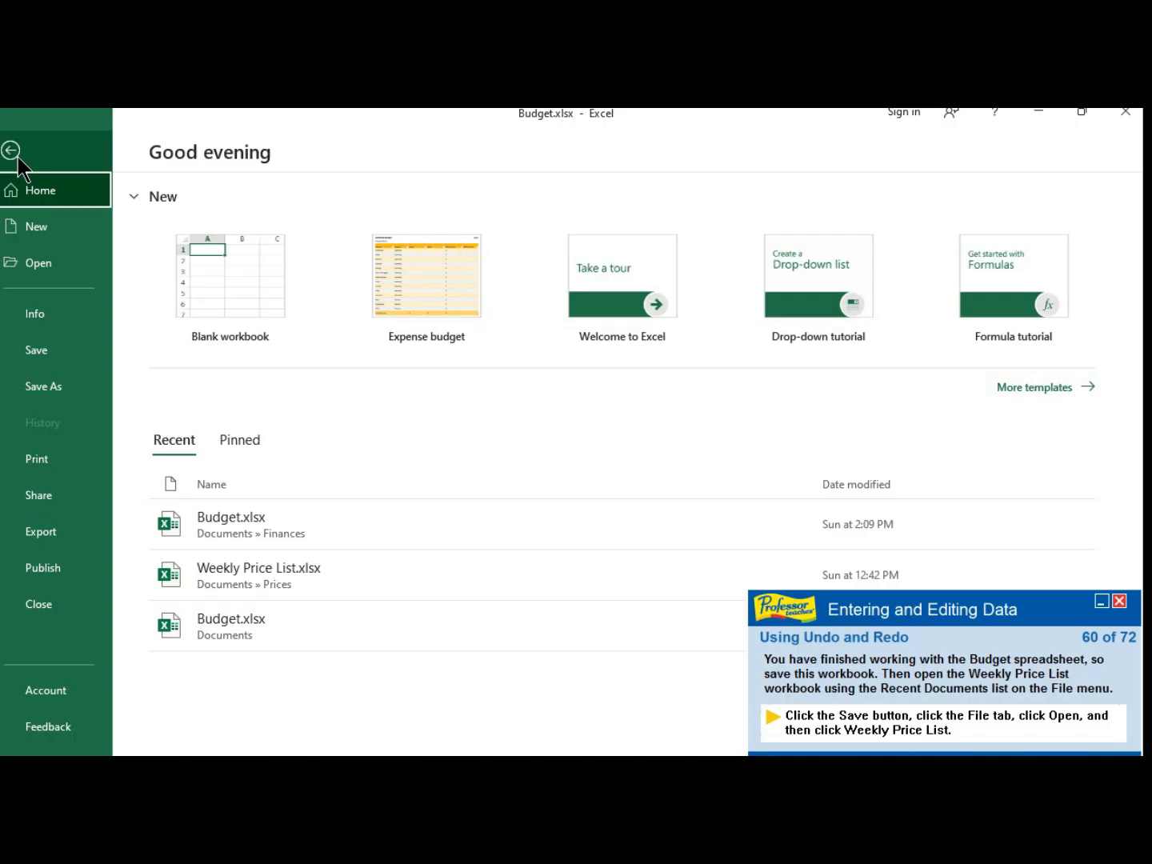
click(33, 262)
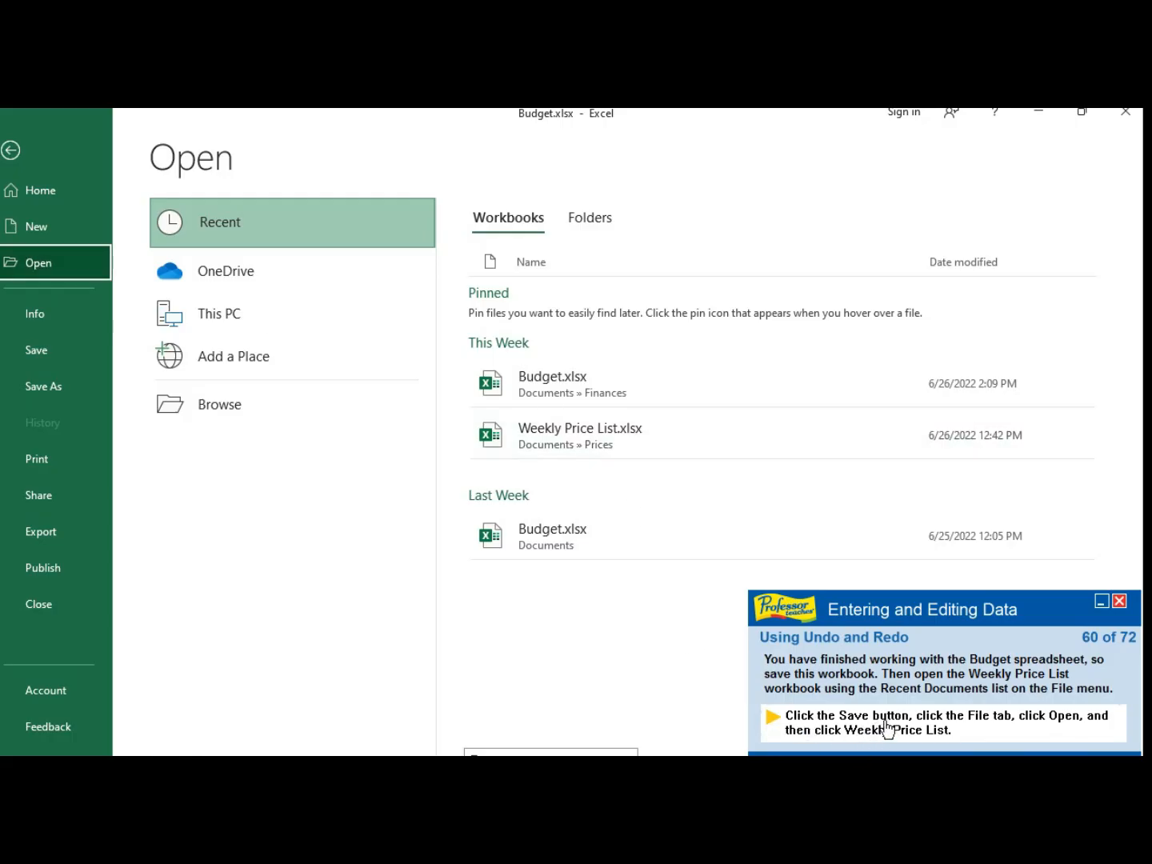
click(569, 429)
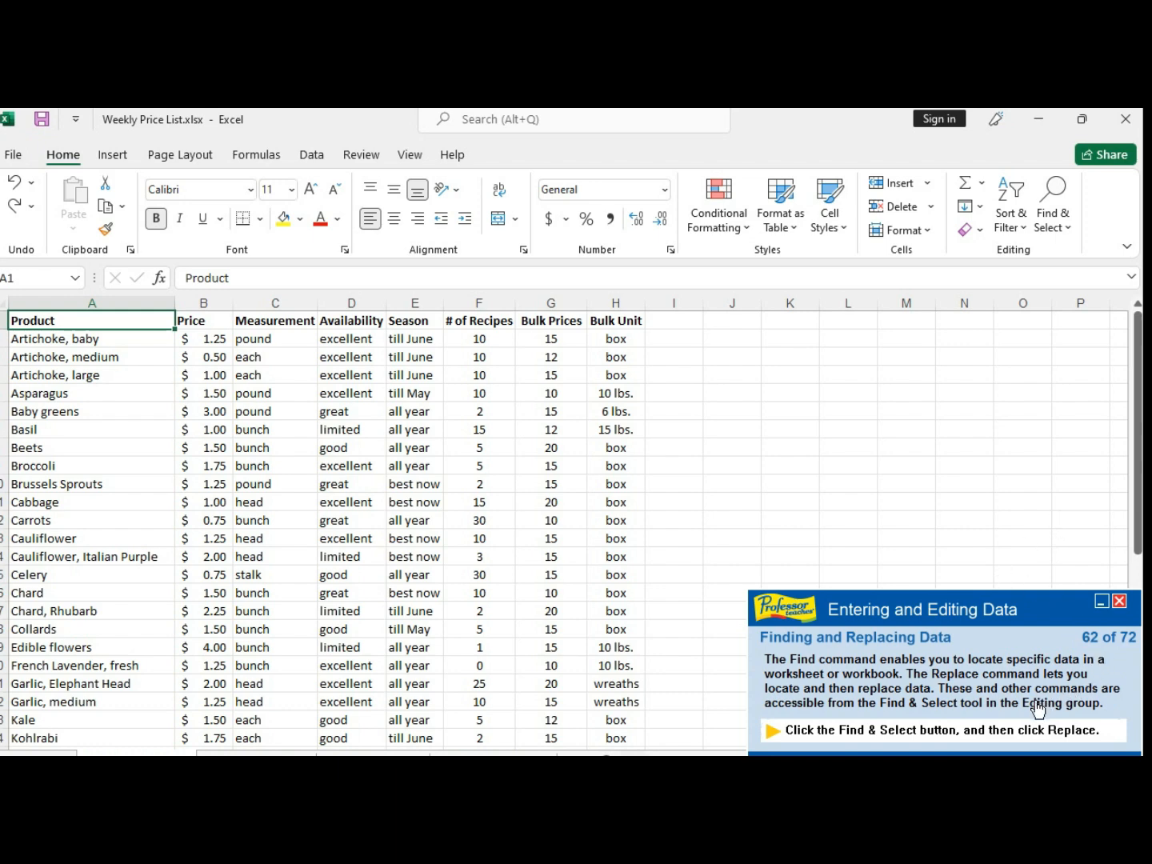
- Open Replace and set it to find best now and replace it with thru May
click(1069, 228)
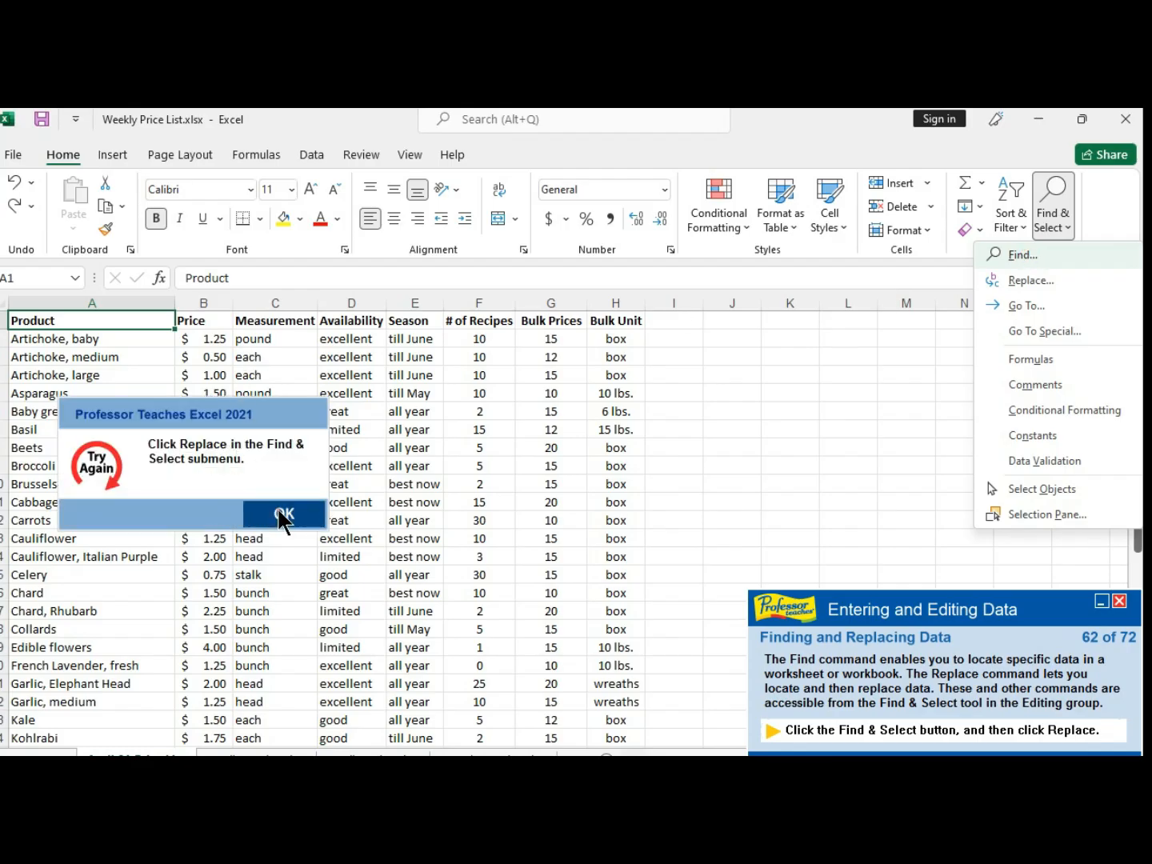
click(280, 514)
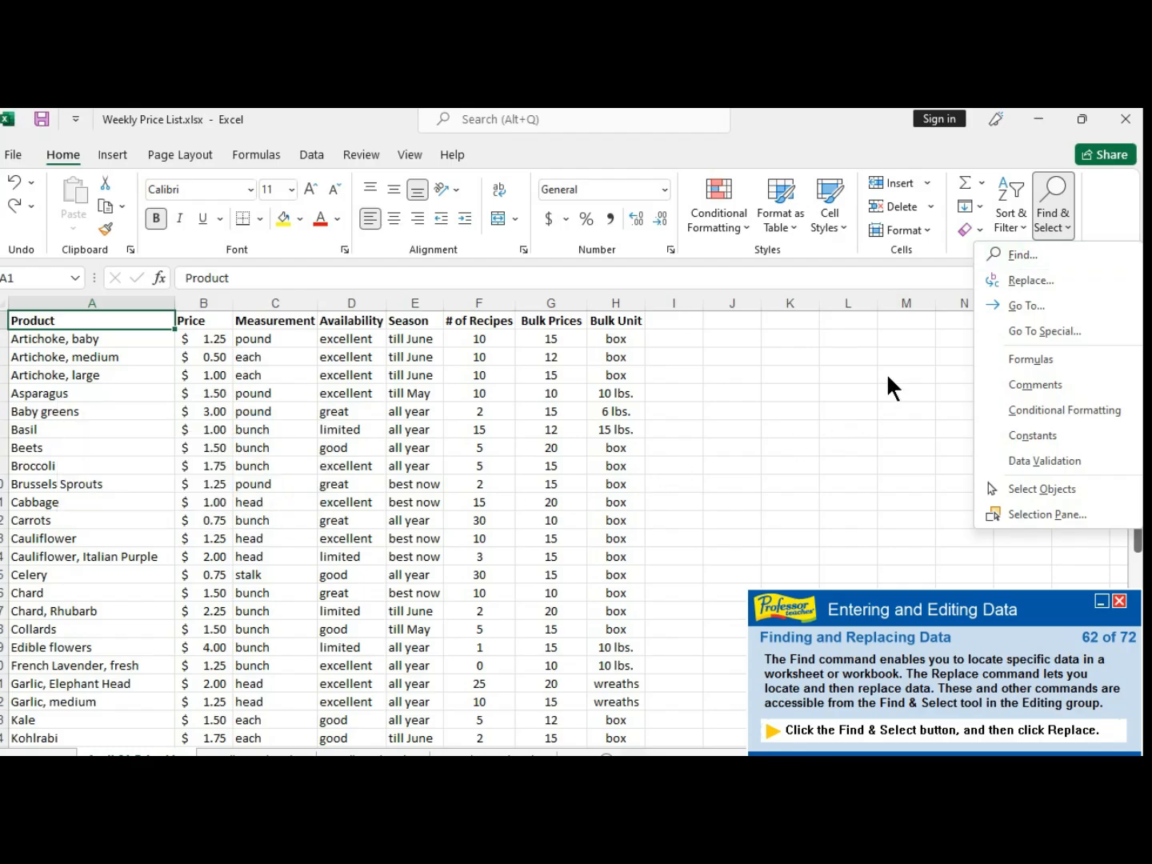
click(1032, 280)
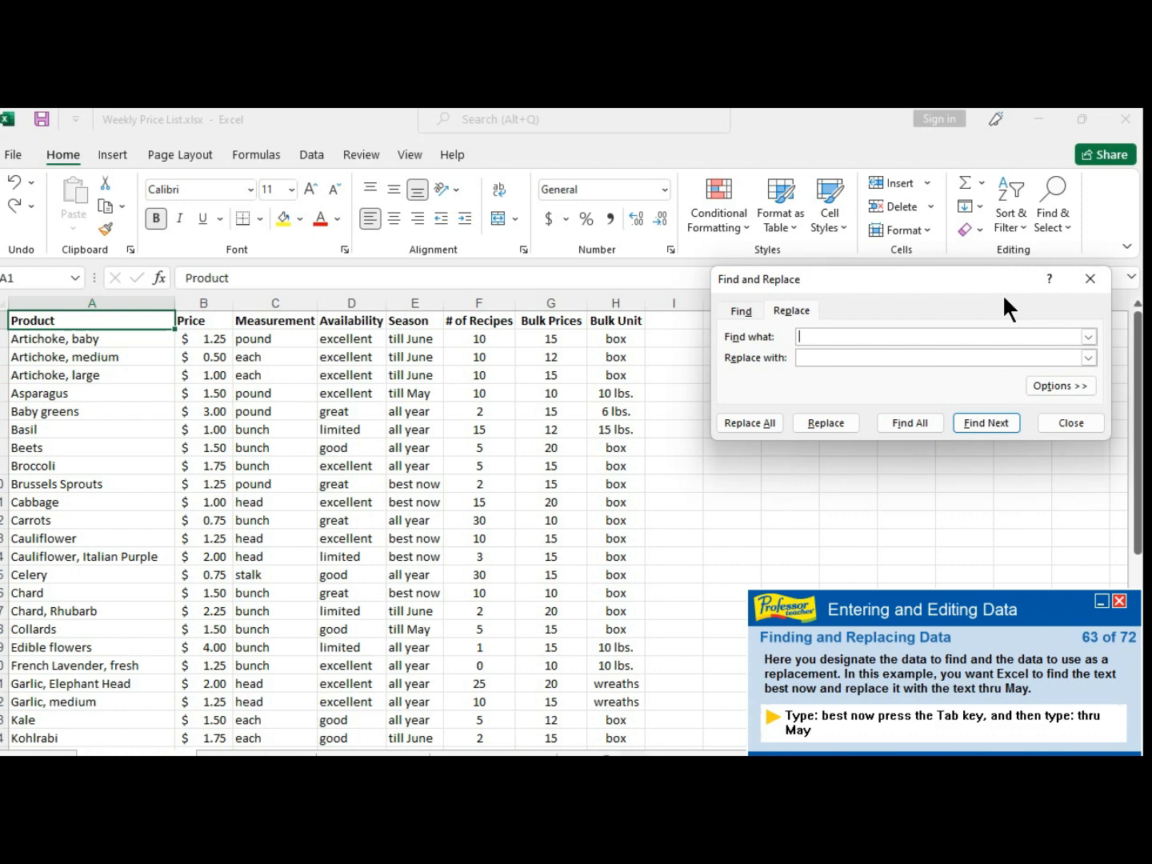
text(best now)
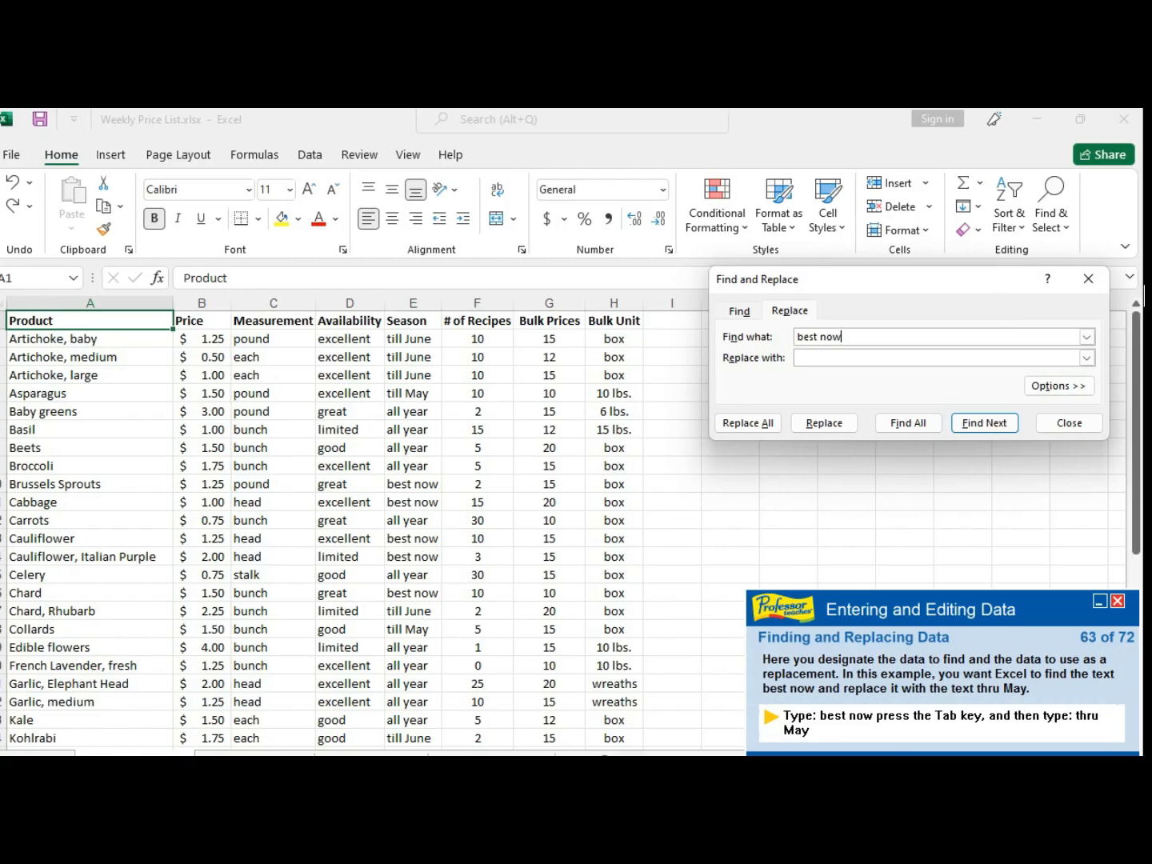
right_click(914, 720)
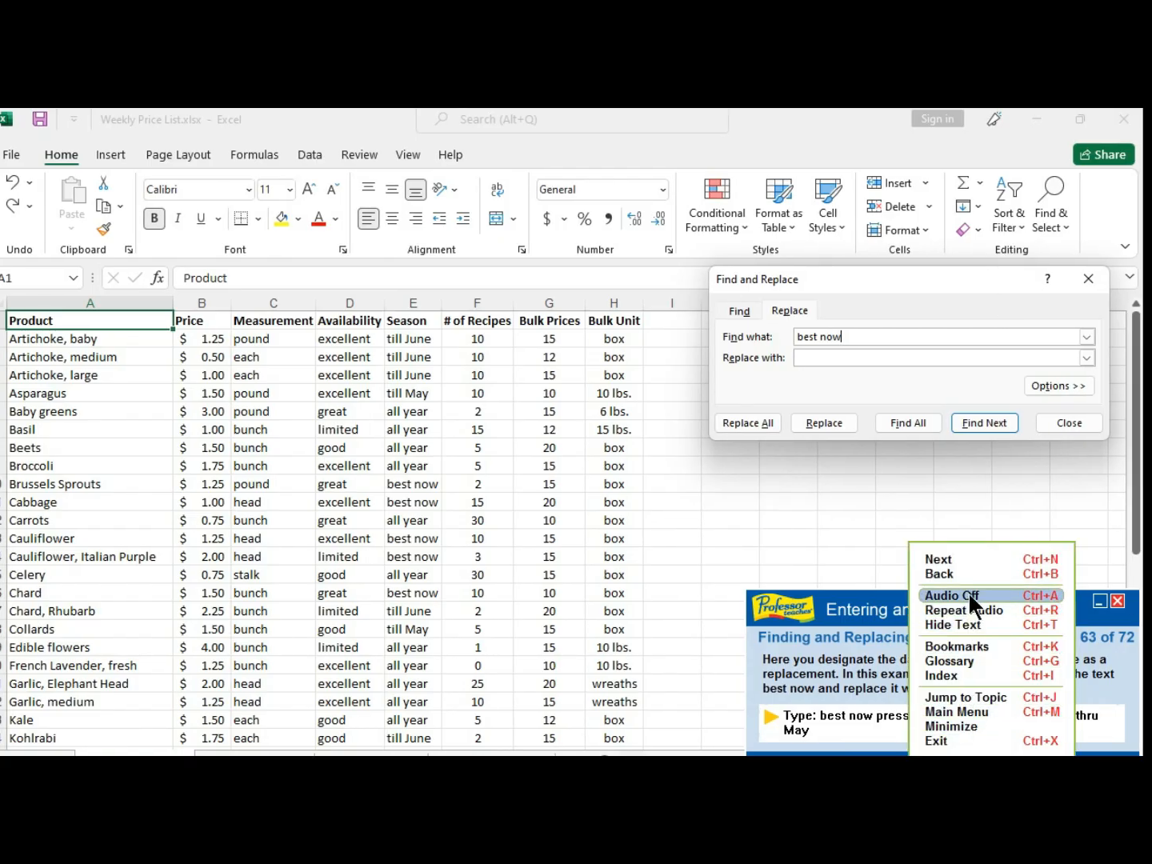
click(968, 558)
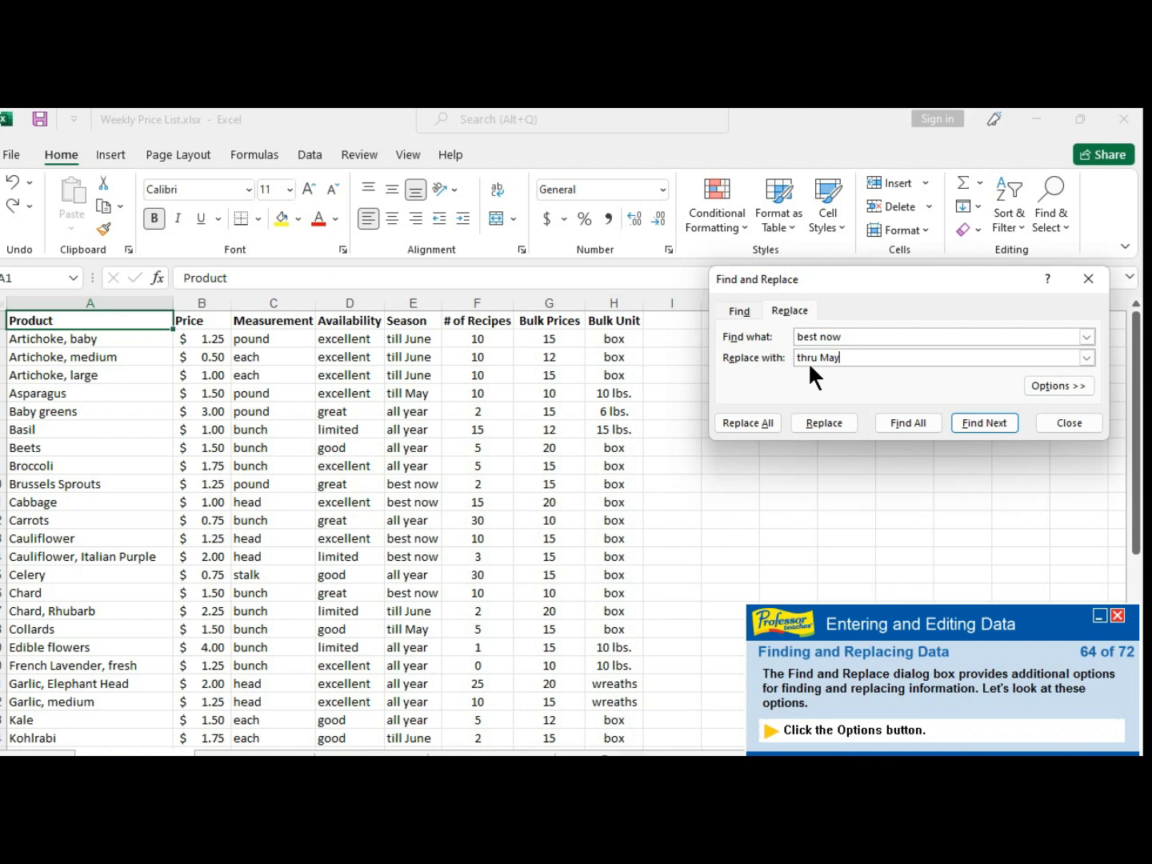
- Widen the search to the whole workbook and find the next occurrence of best now
click(1052, 384)
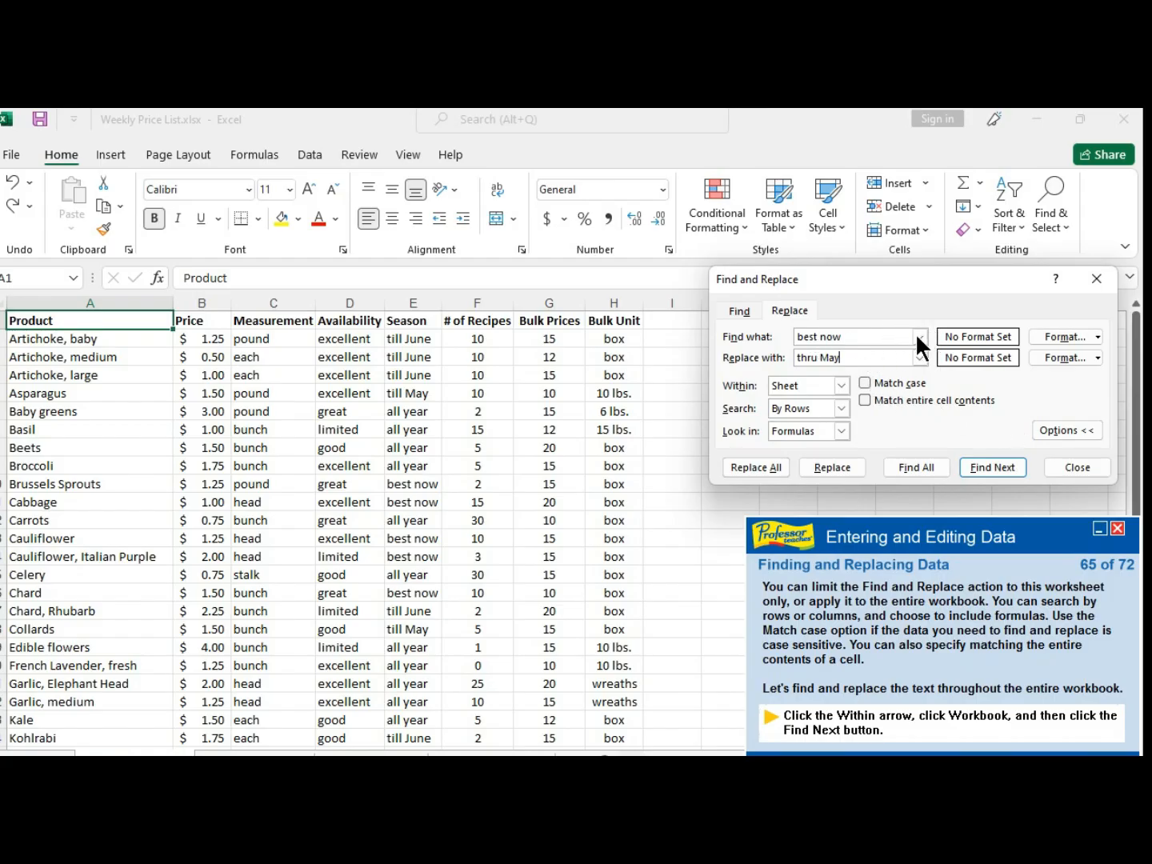
click(841, 385)
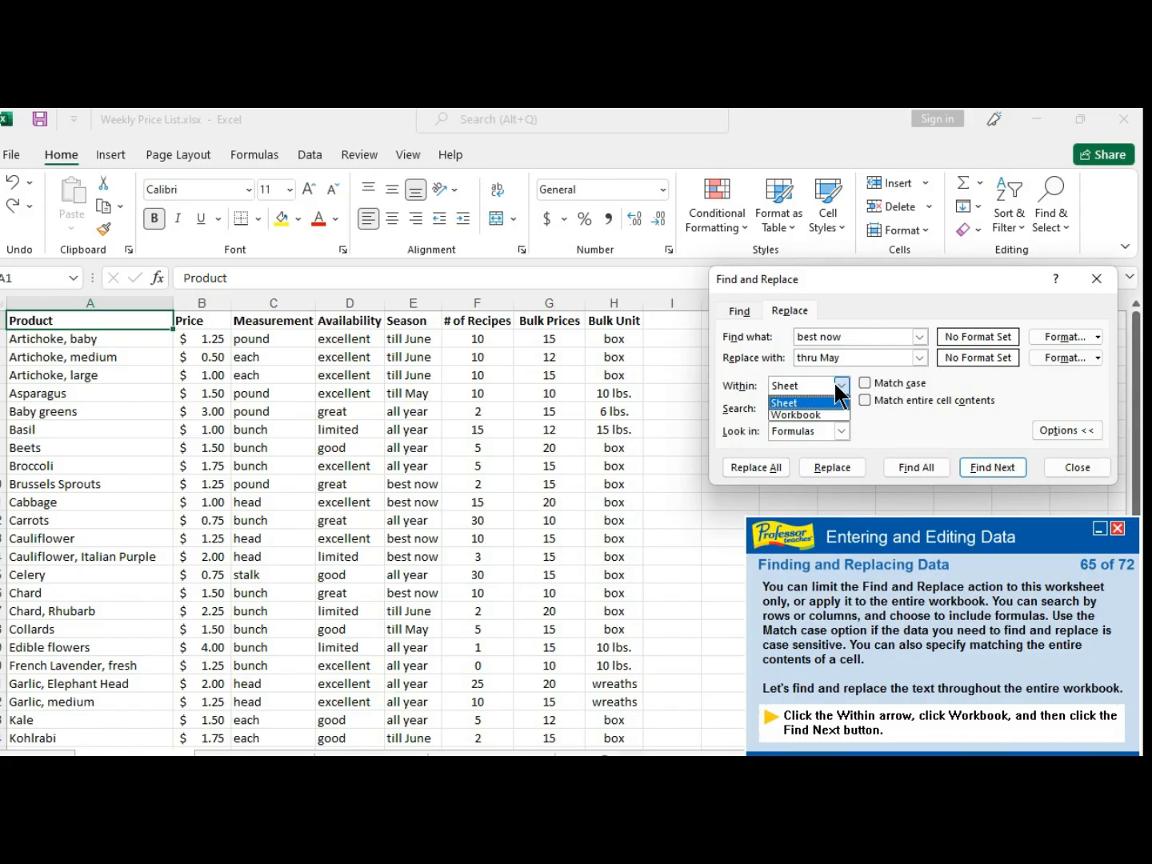
click(794, 413)
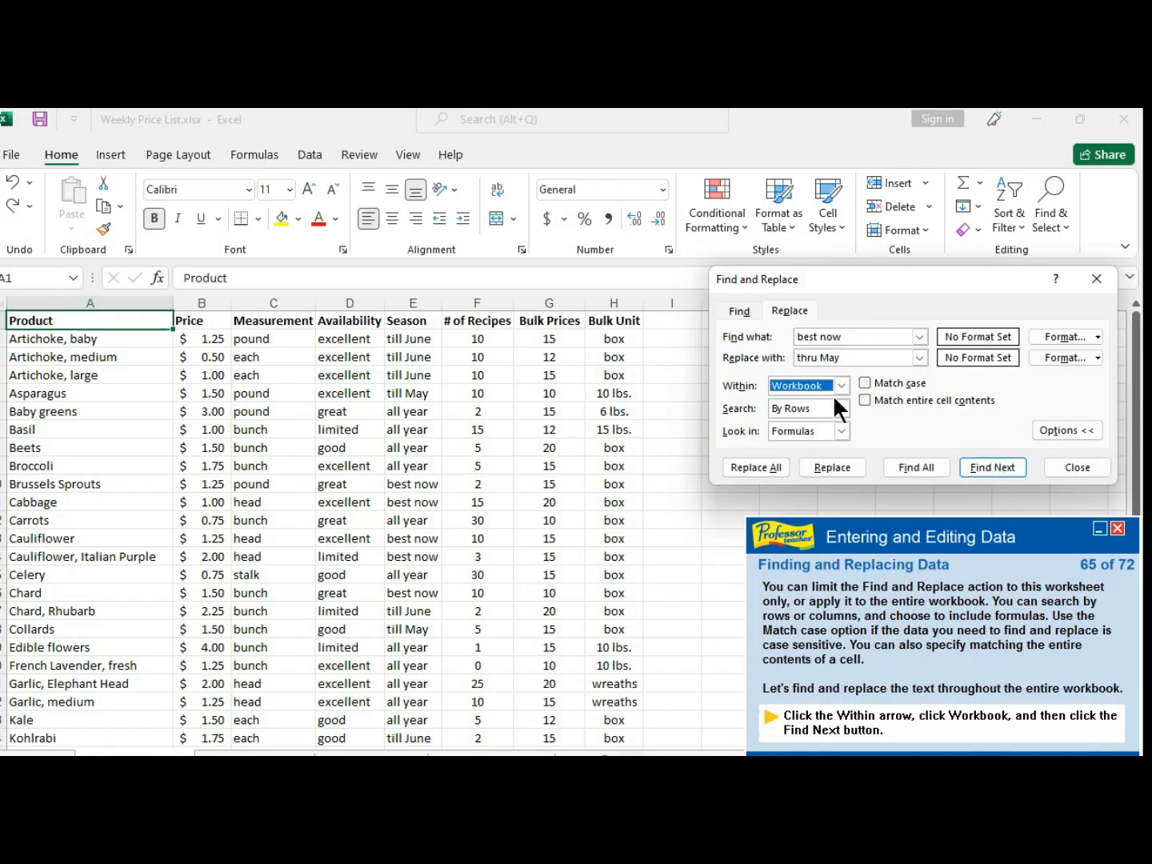
click(990, 465)
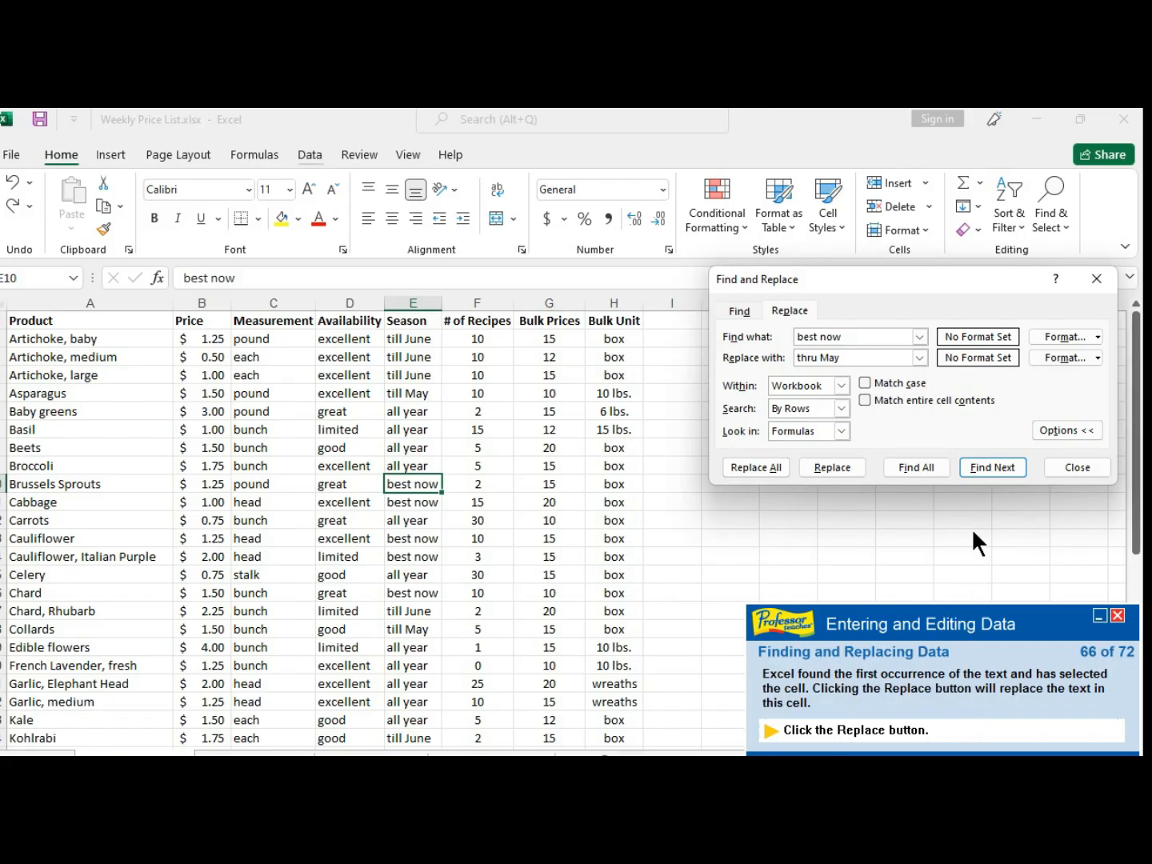
- Replace the found cell, then replace all remaining occurrences of best now with thru May and close the dialog
click(832, 469)
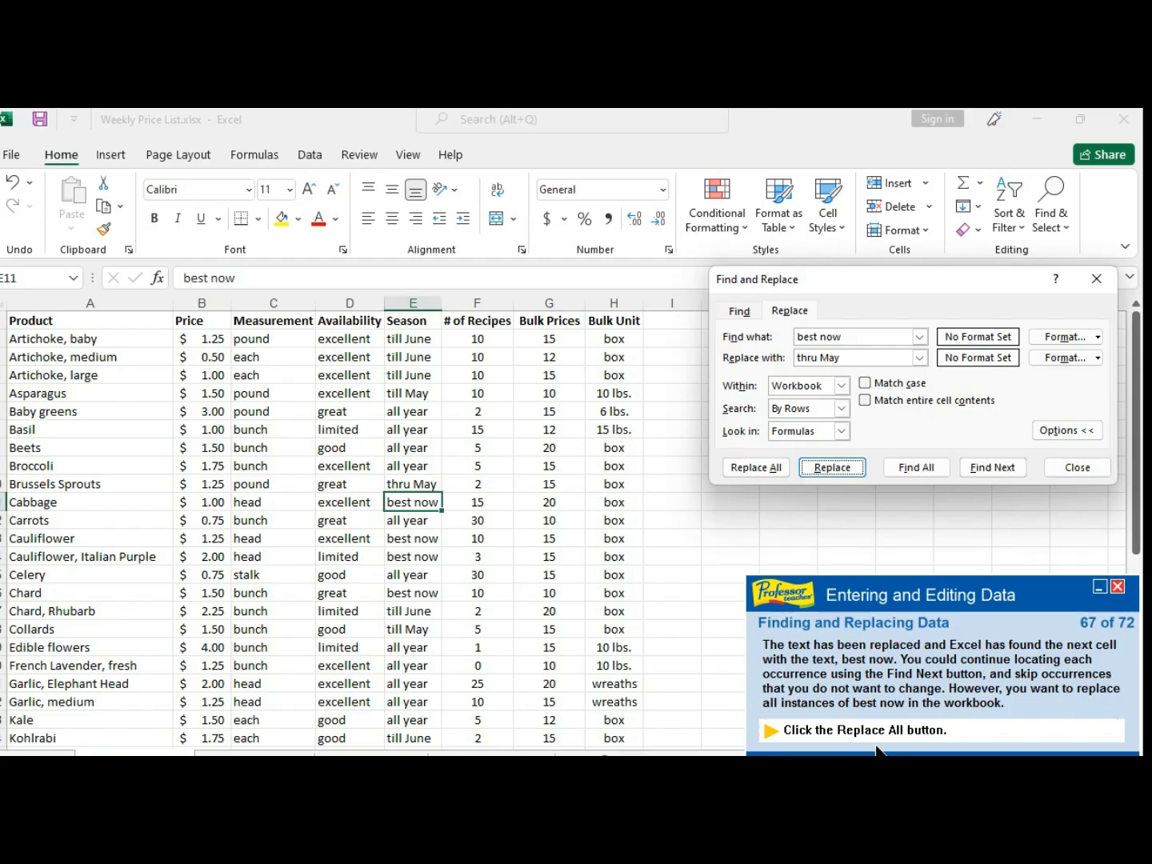
click(745, 465)
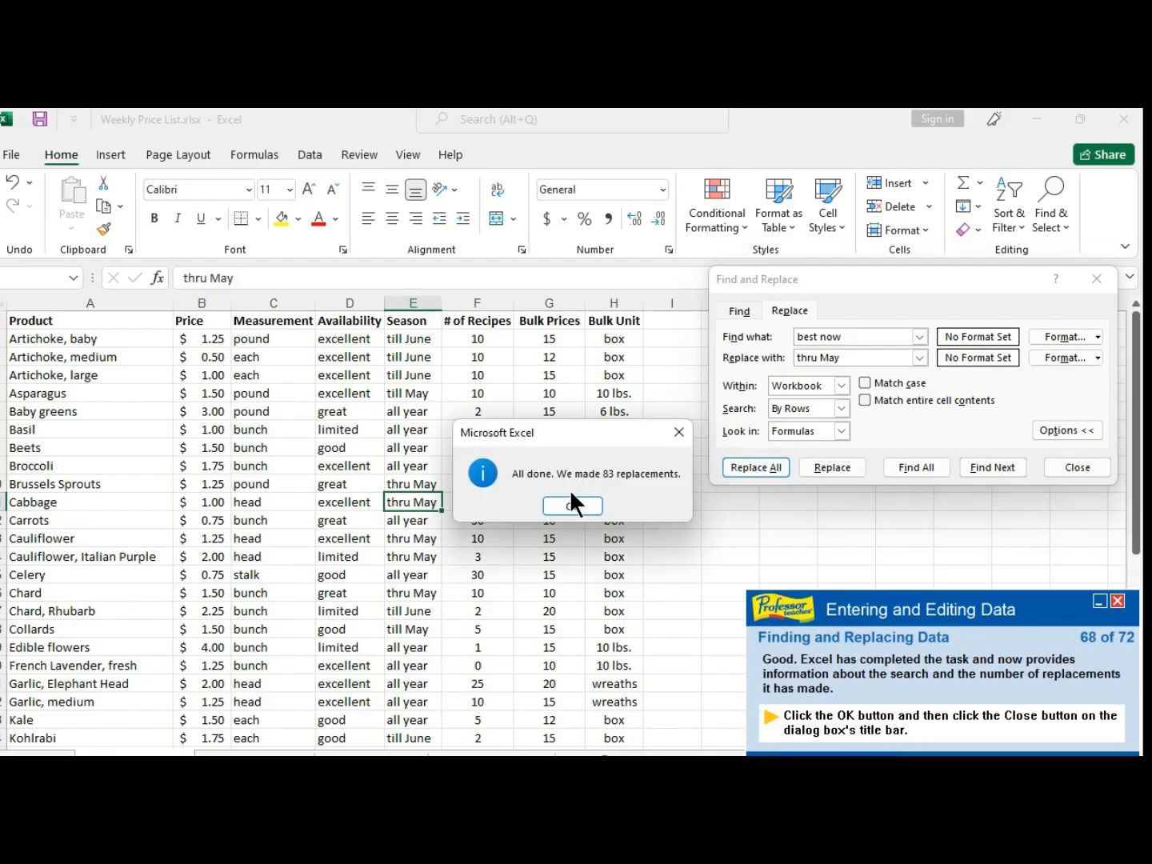
click(573, 498)
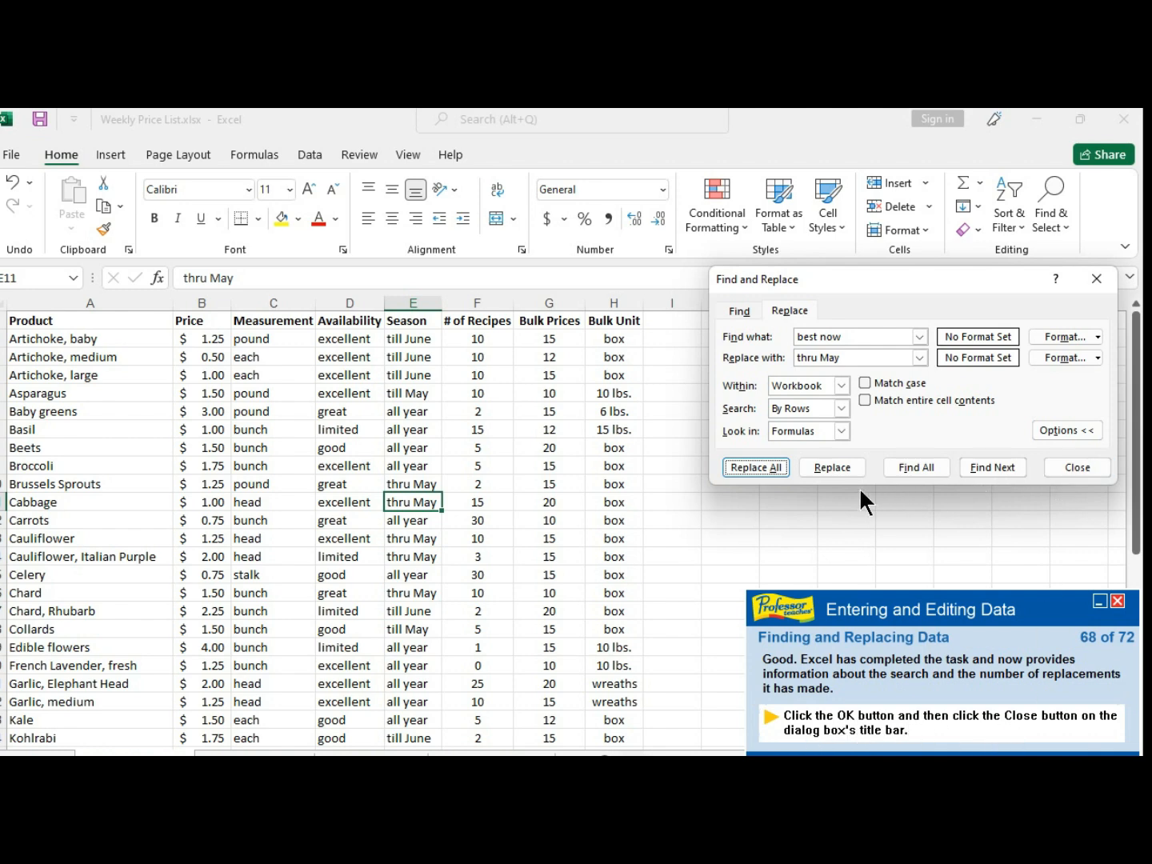
click(1083, 465)
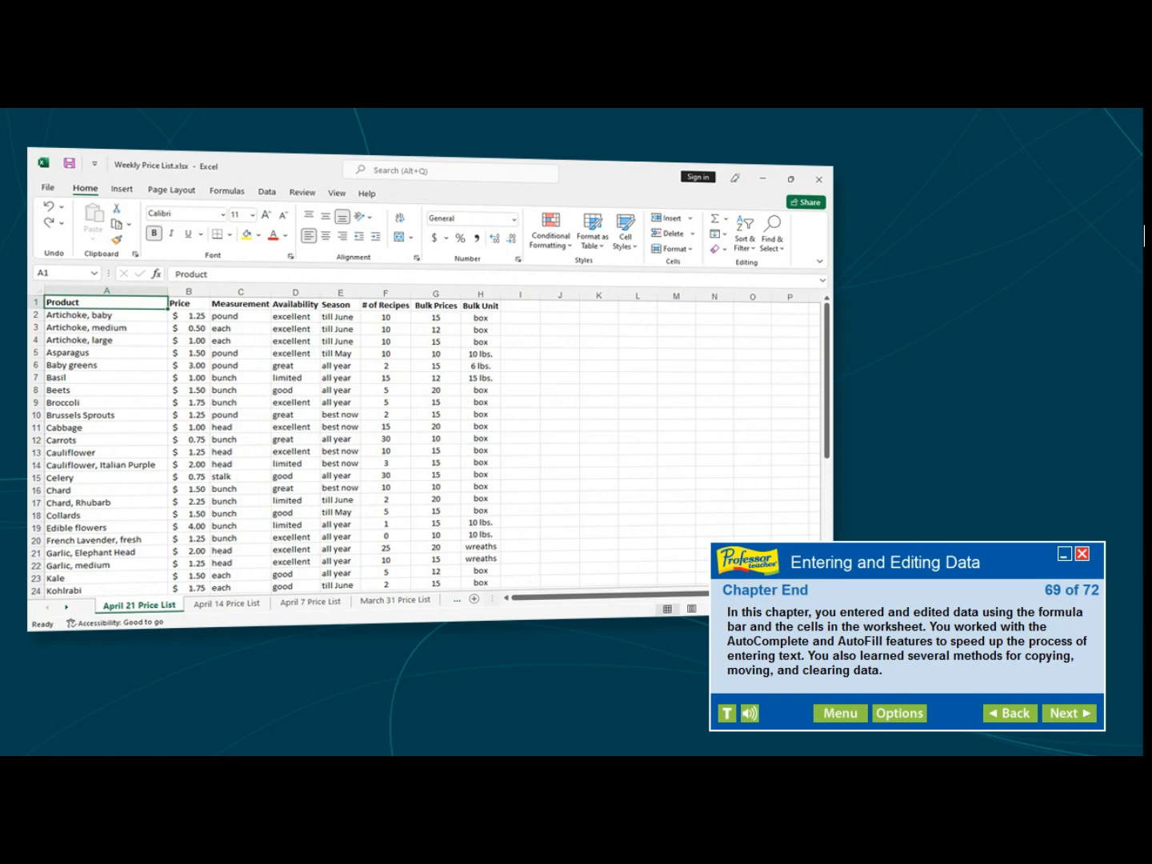
- Page through the chapter summary screens to the start of the quiz
click(1069, 713)
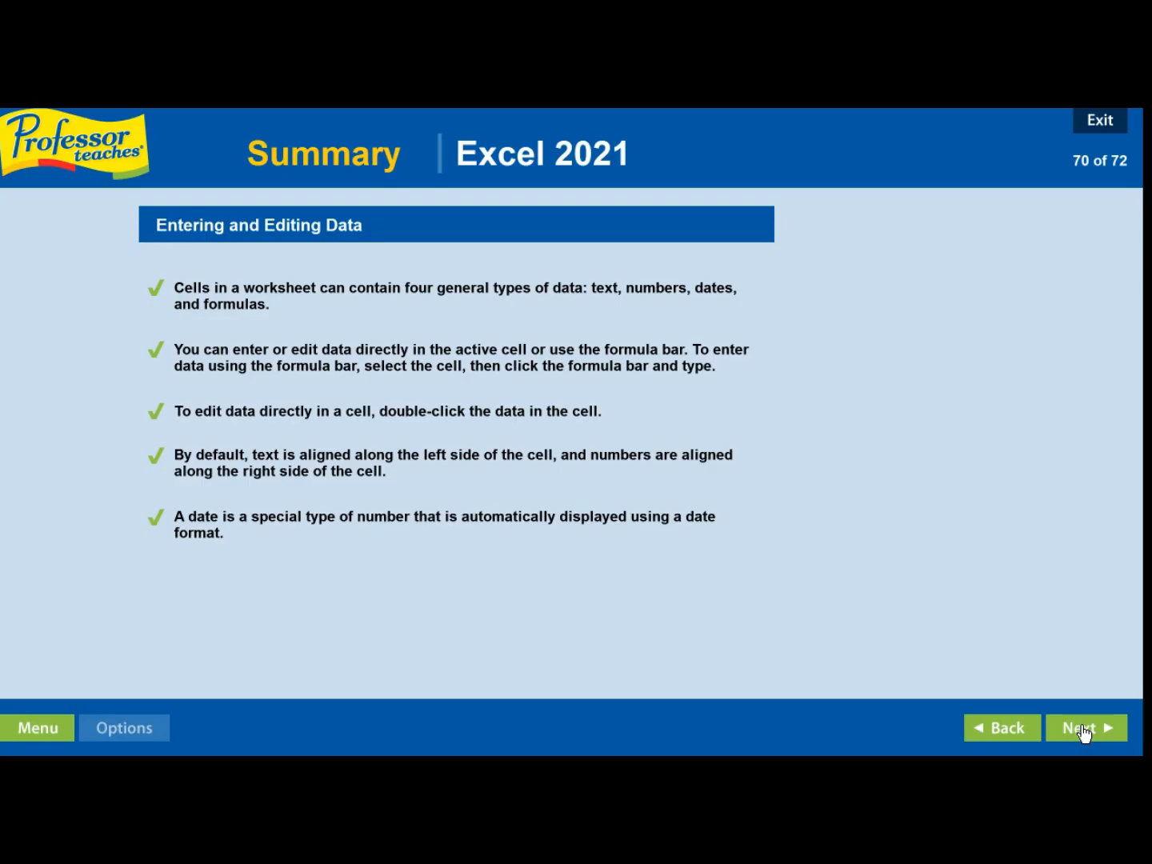
click(1083, 732)
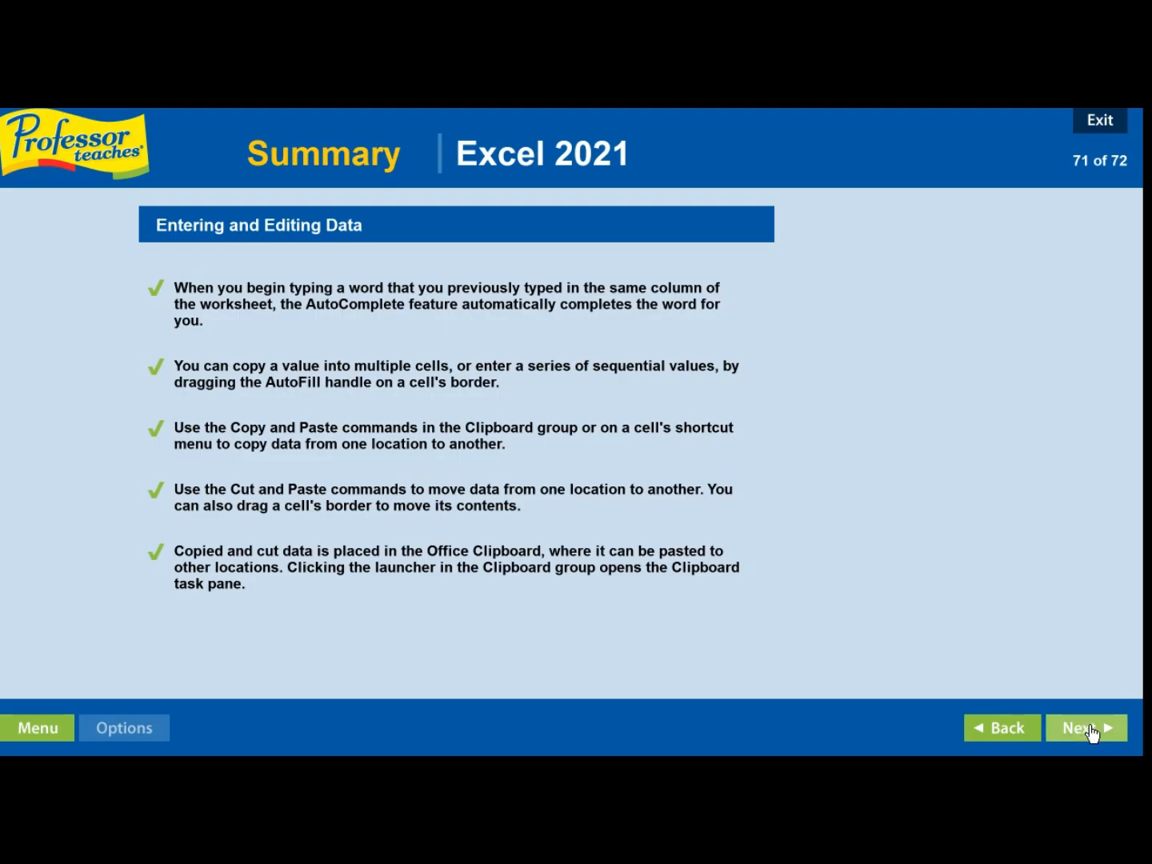
click(1091, 728)
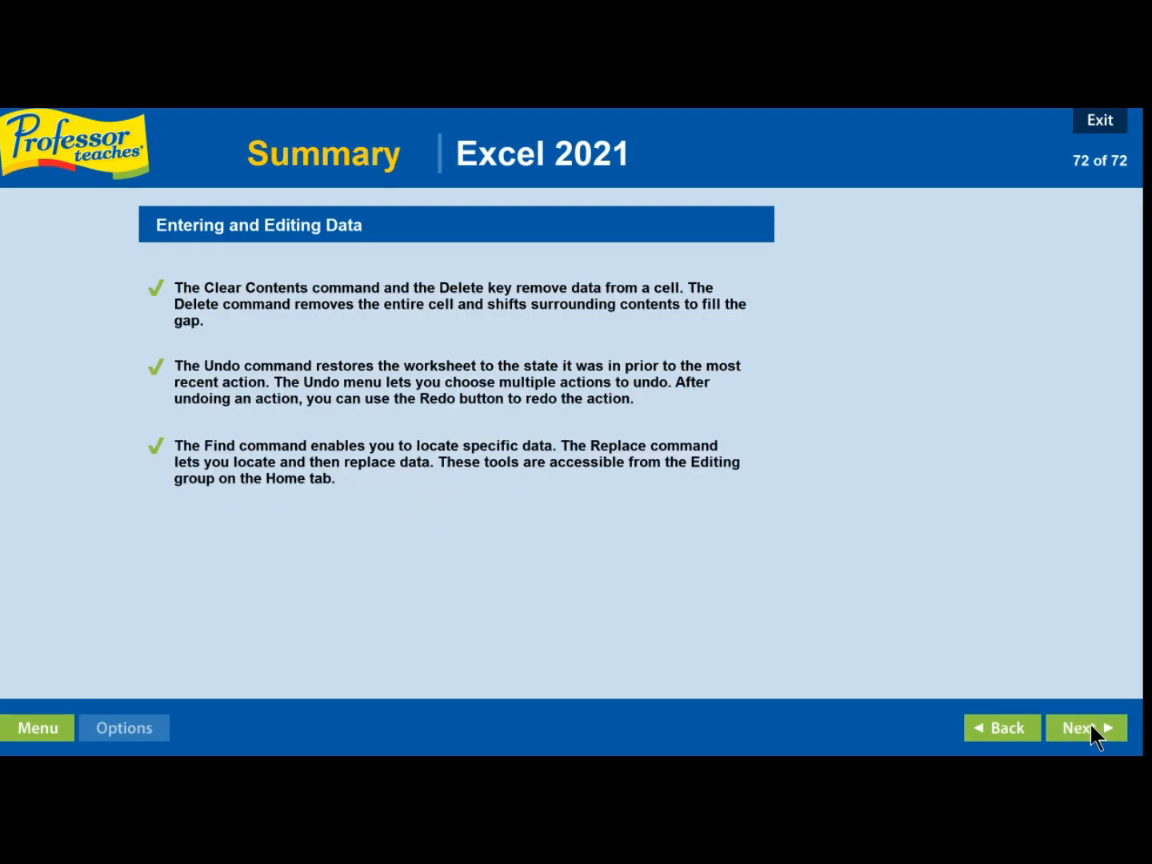
click(1090, 727)
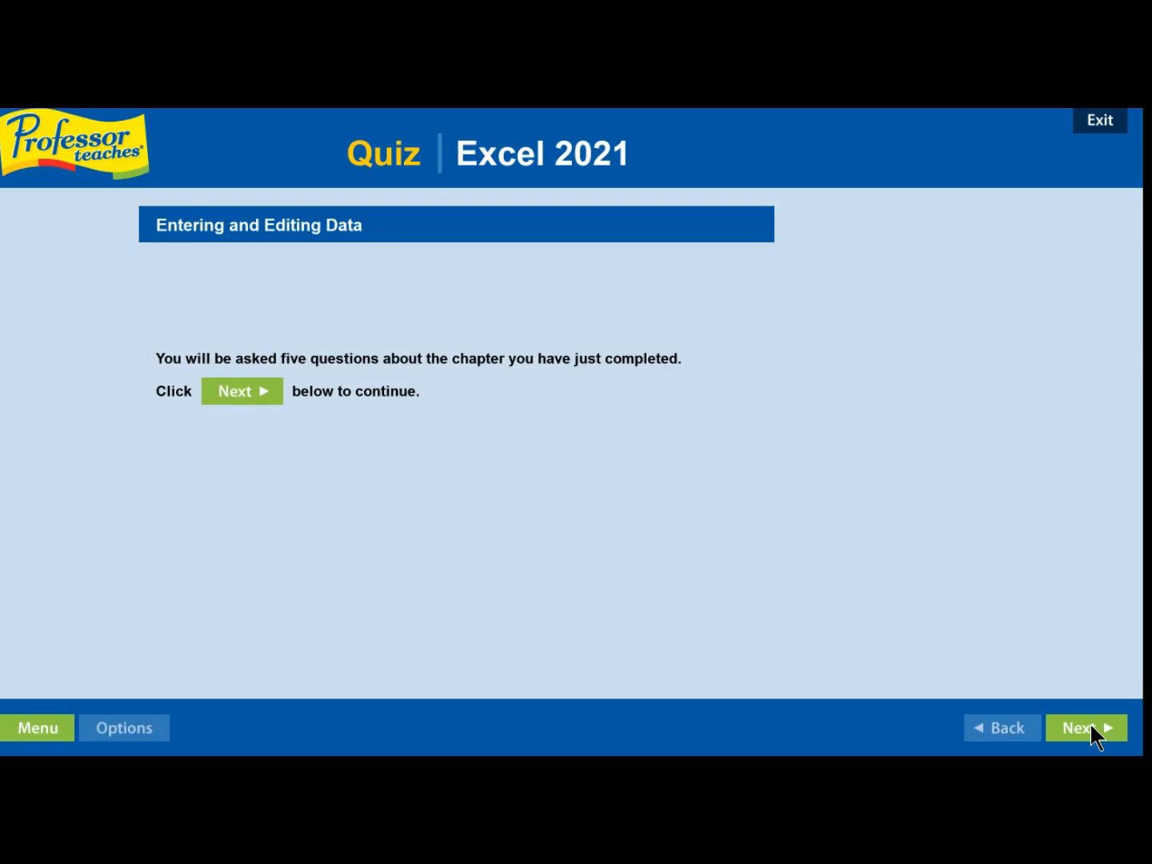
click(1091, 725)
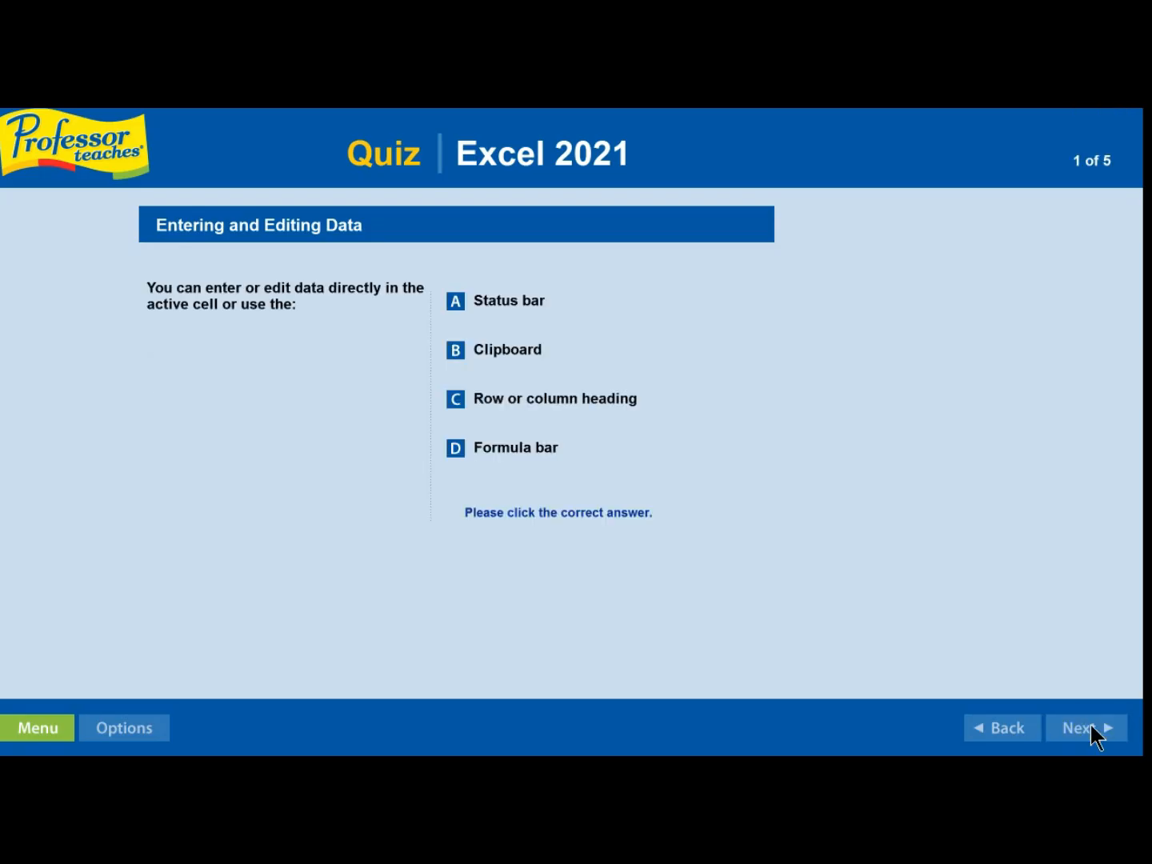